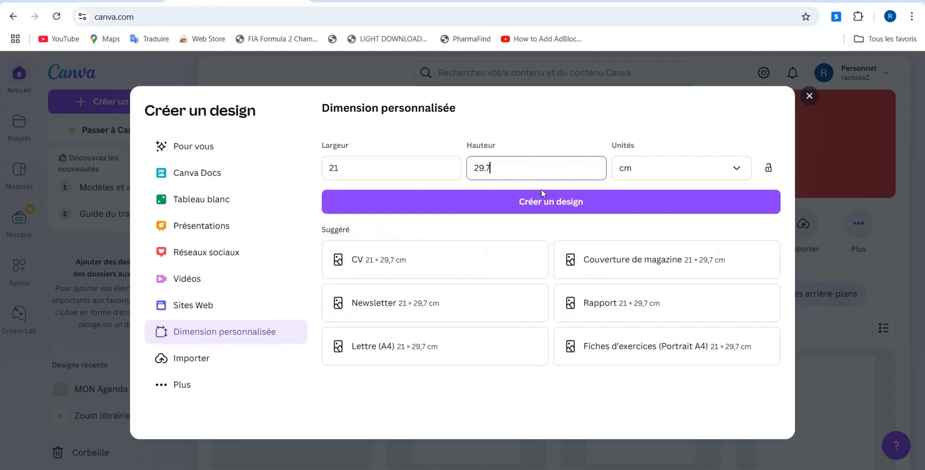
- Create the 21 × 29.7 cm design, copy the light beige #F8EDE3 from a warm palette on Color Hunt, and return to Canva
{"action": "left_click", "coordinate": [539, 205]}
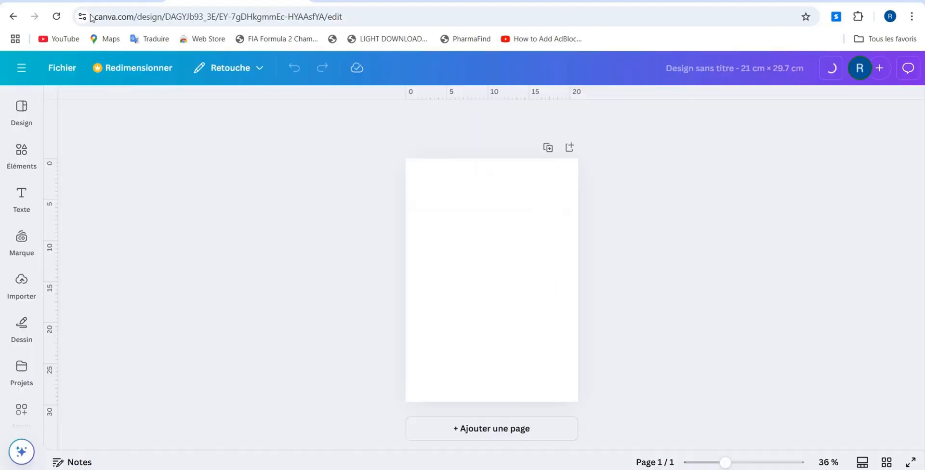
{"action": "key", "text": "ctrl+shift+Tab"}
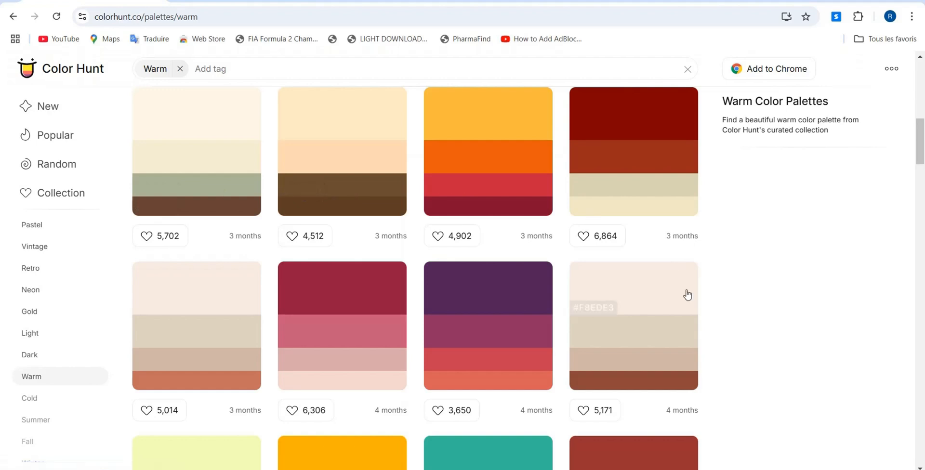
{"action": "left_click", "coordinate": [591, 309]}
{"action": "left_click", "coordinate": [198, 1]}
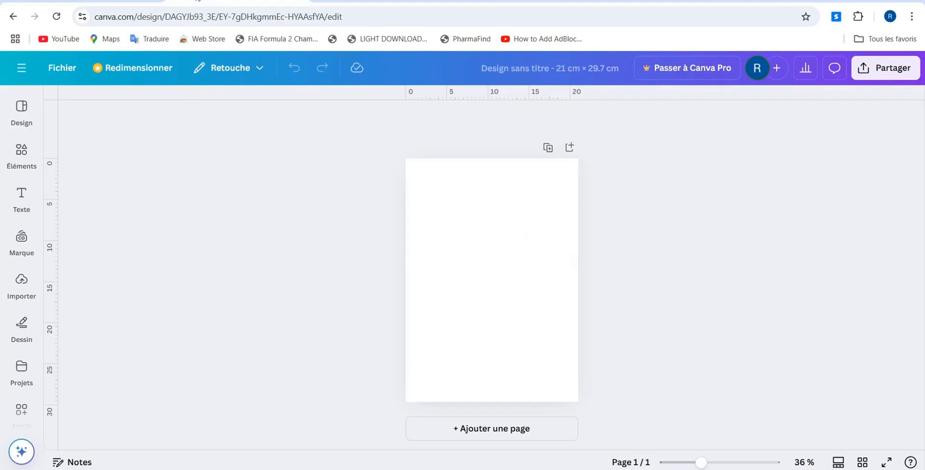
- Set the blank page's background colour to F8EDE3
{"action": "left_click", "coordinate": [556, 269]}
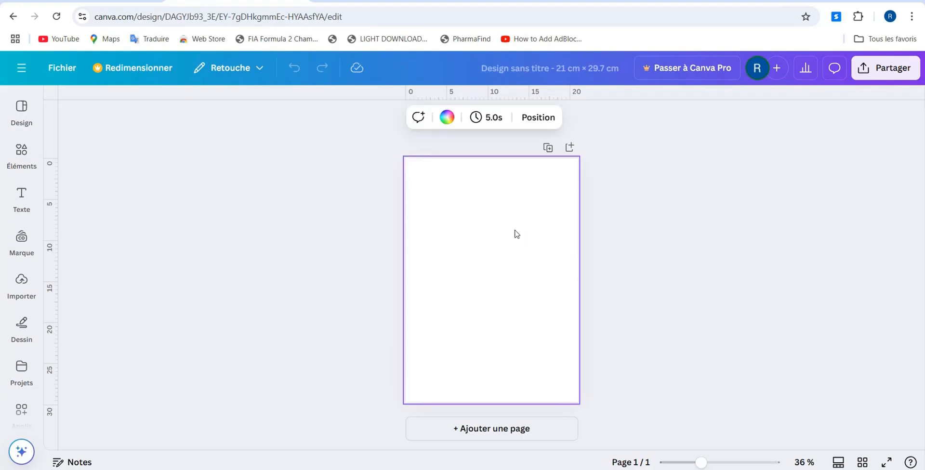
{"action": "left_click", "coordinate": [447, 118]}
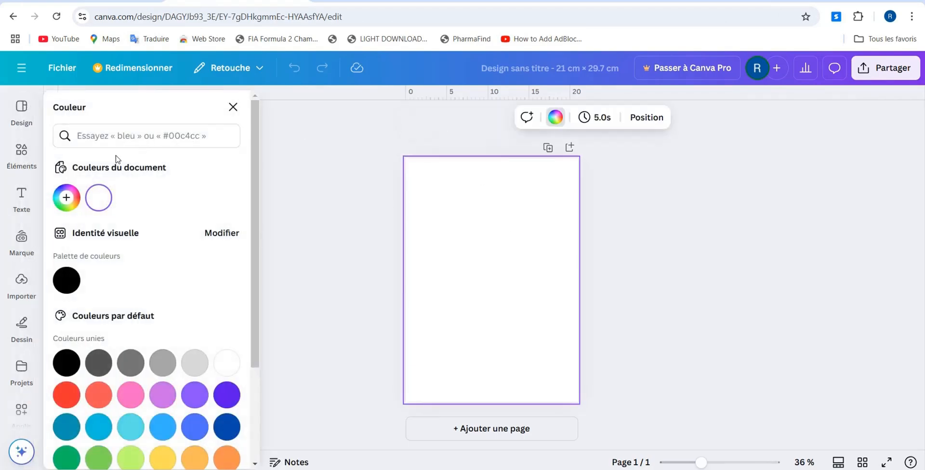
{"action": "left_click", "coordinate": [116, 132]}
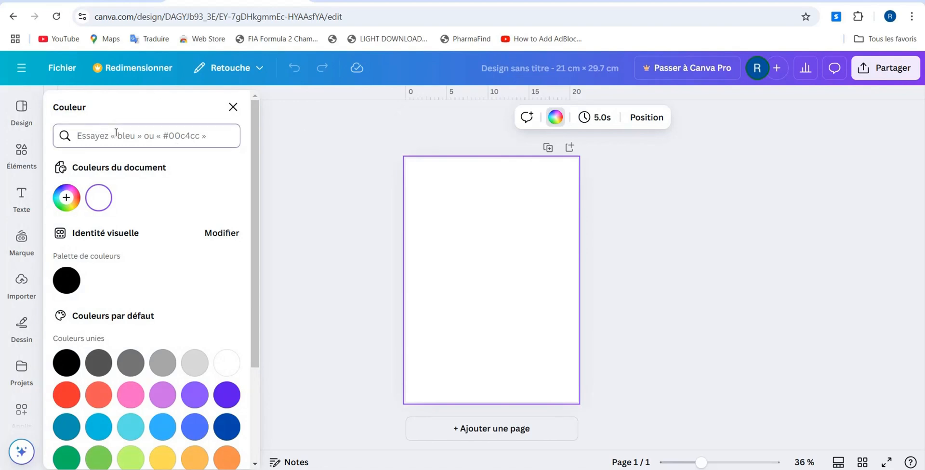
{"action": "key", "text": "ctrl+v"}
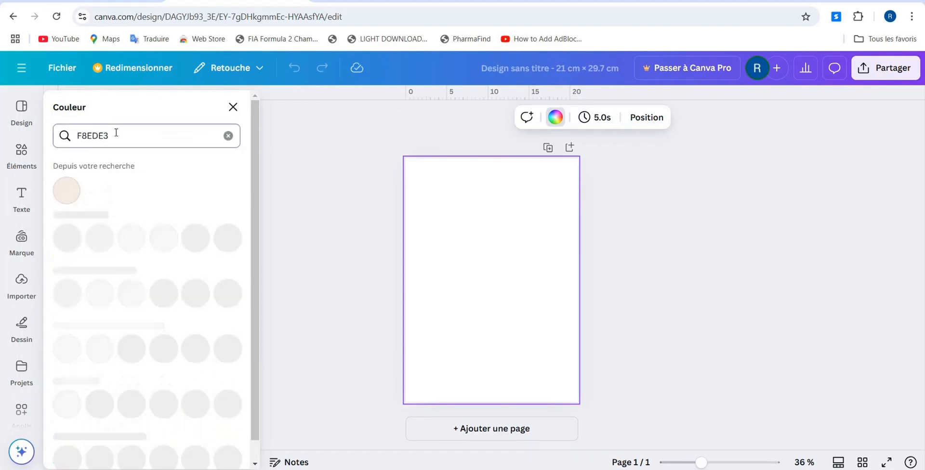
{"action": "left_click", "coordinate": [67, 192]}
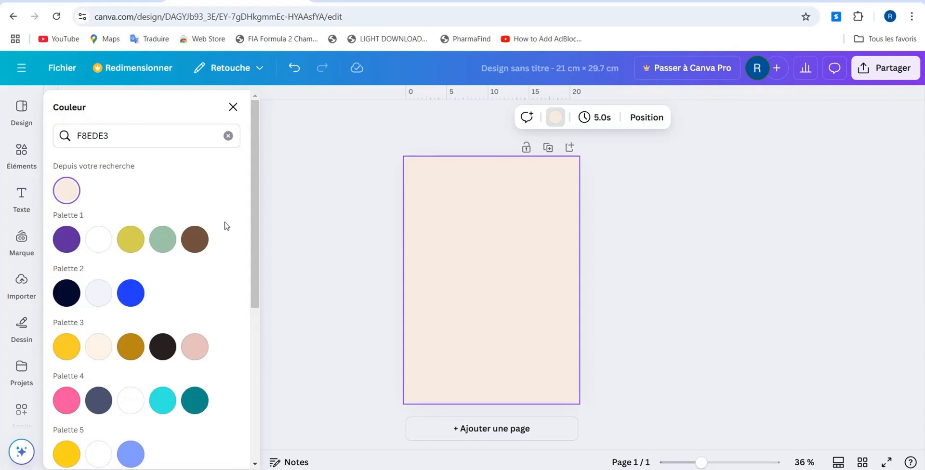
- Add a title text to the page reading "Mon Agenda"
{"action": "left_click", "coordinate": [23, 206]}
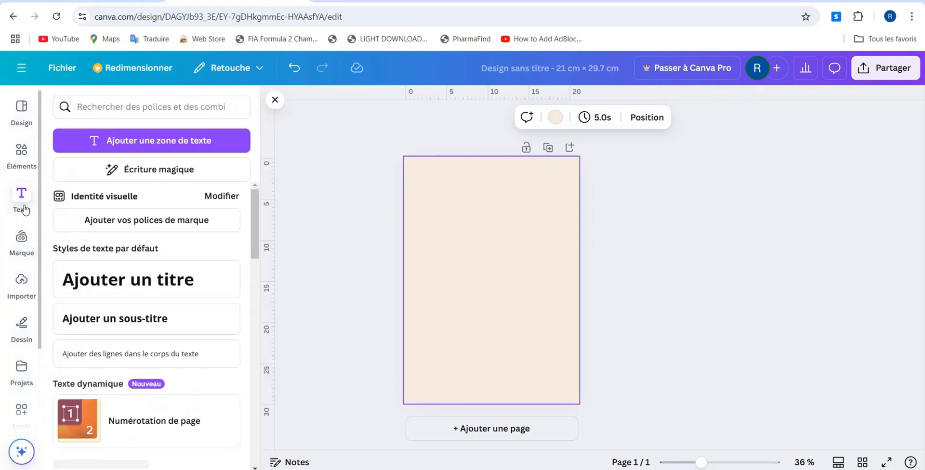
{"action": "left_click", "coordinate": [109, 284]}
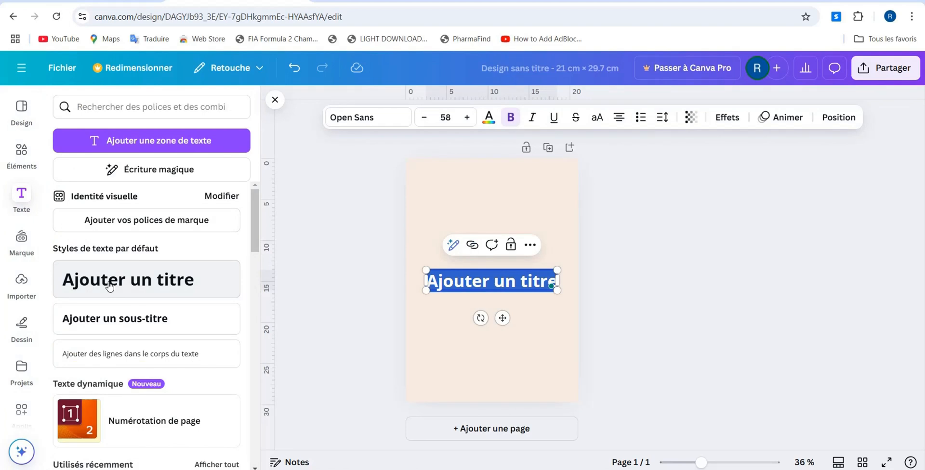
{"action": "type", "text": "M"}
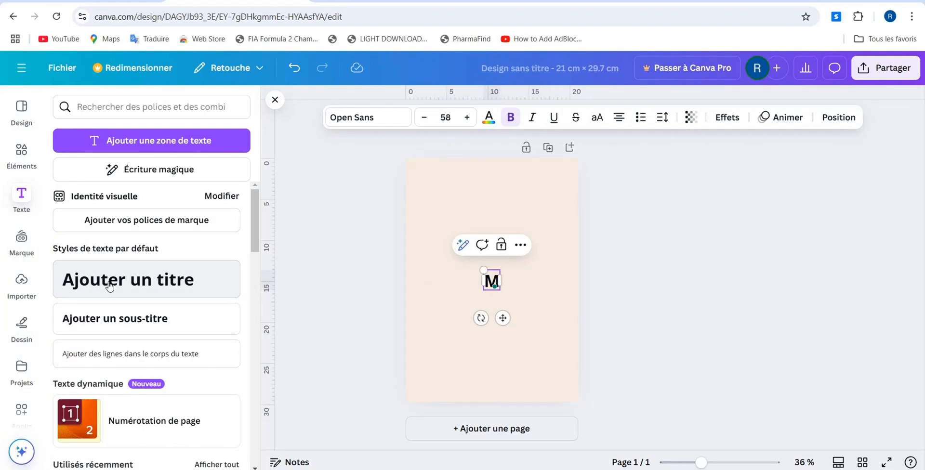
{"action": "type", "text": "on A"}
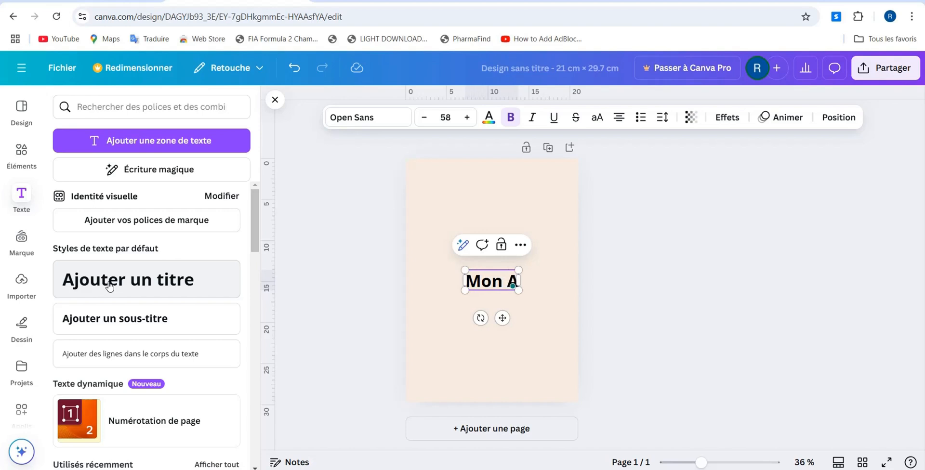
{"action": "type", "text": "genda"}
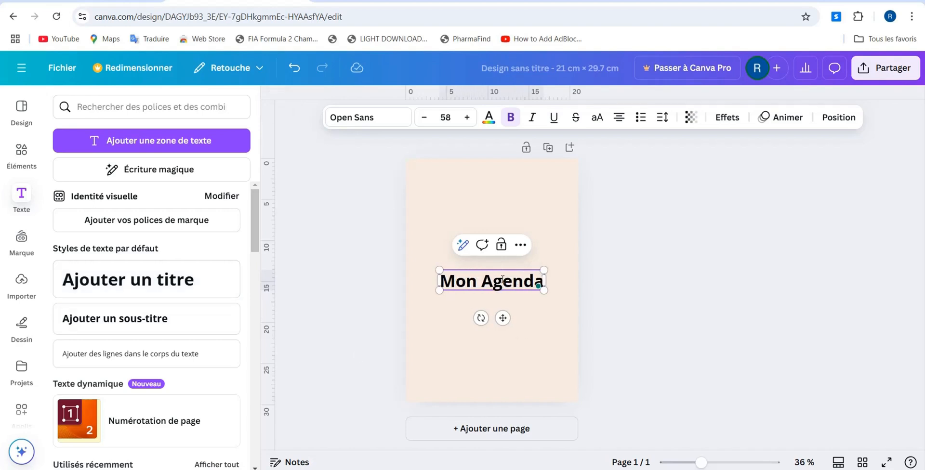
- Change the font of the "Mon Agenda" title to Belleza
{"action": "triple_click", "coordinate": [502, 281]}
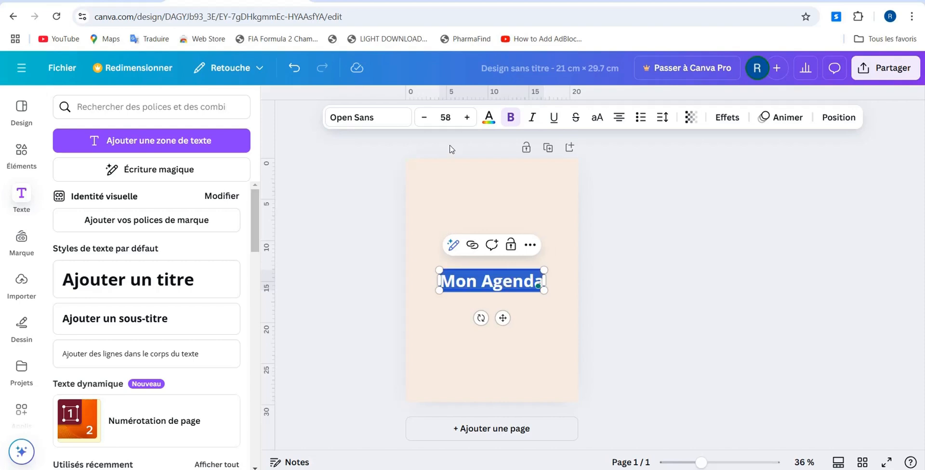
{"action": "left_click", "coordinate": [385, 119]}
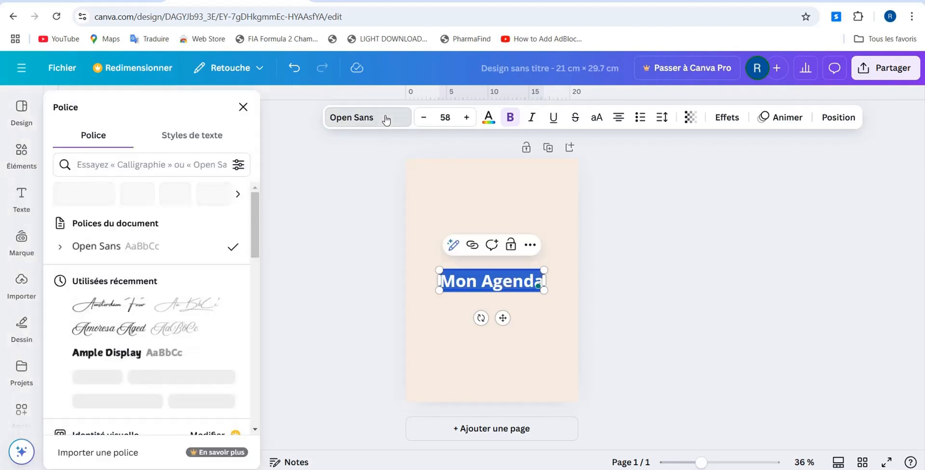
{"action": "left_click", "coordinate": [148, 163]}
{"action": "type", "text": "be"}
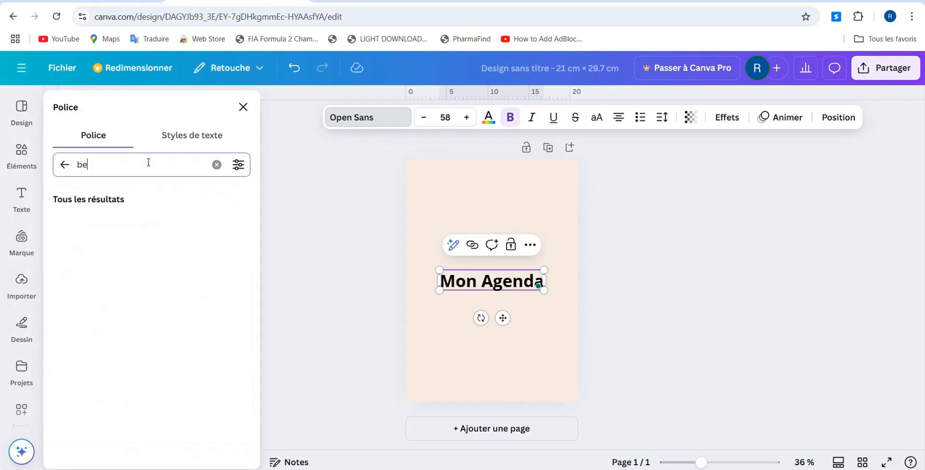
{"action": "type", "text": "lleza"}
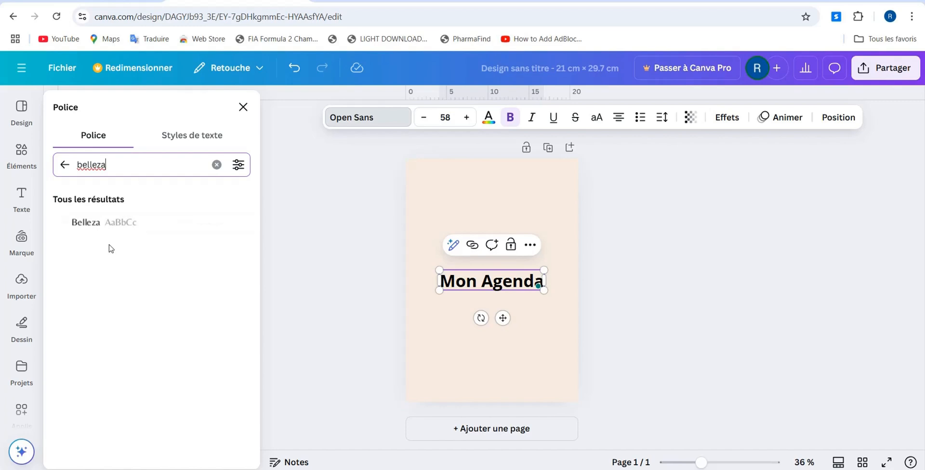
{"action": "left_click", "coordinate": [120, 233]}
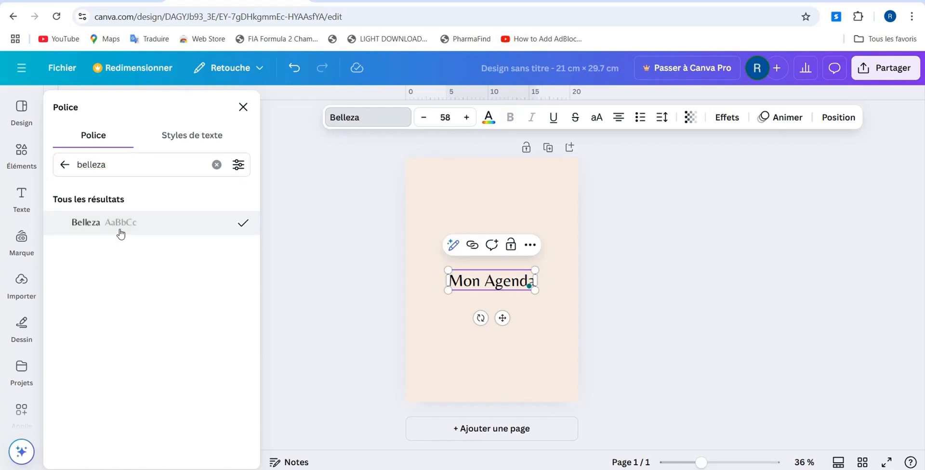
- Increase the "Mon Agenda" title's font size to 80
{"action": "left_click", "coordinate": [467, 118]}
{"action": "left_click", "coordinate": [467, 118]}
{"action": "left_click", "coordinate": [467, 118]}
{"action": "left_click", "coordinate": [467, 118]}
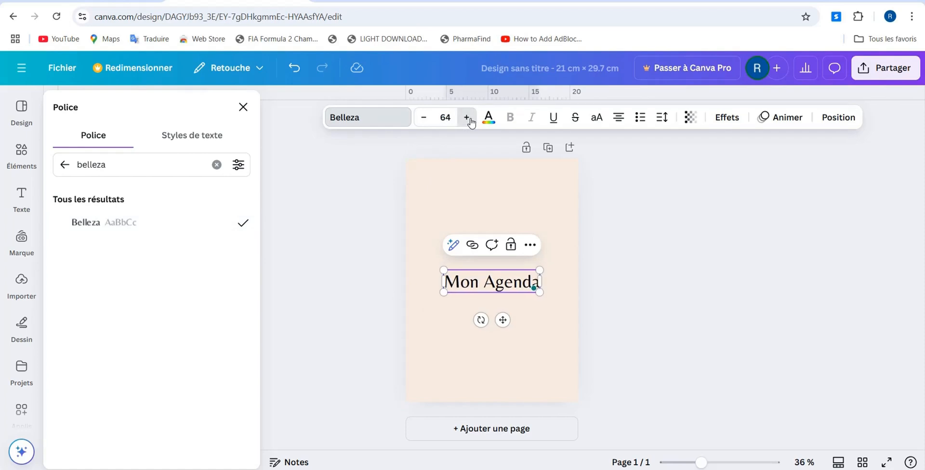
{"action": "left_click", "coordinate": [467, 119]}
{"action": "left_click", "coordinate": [467, 118]}
{"action": "left_click", "coordinate": [468, 118]}
{"action": "left_click", "coordinate": [468, 119]}
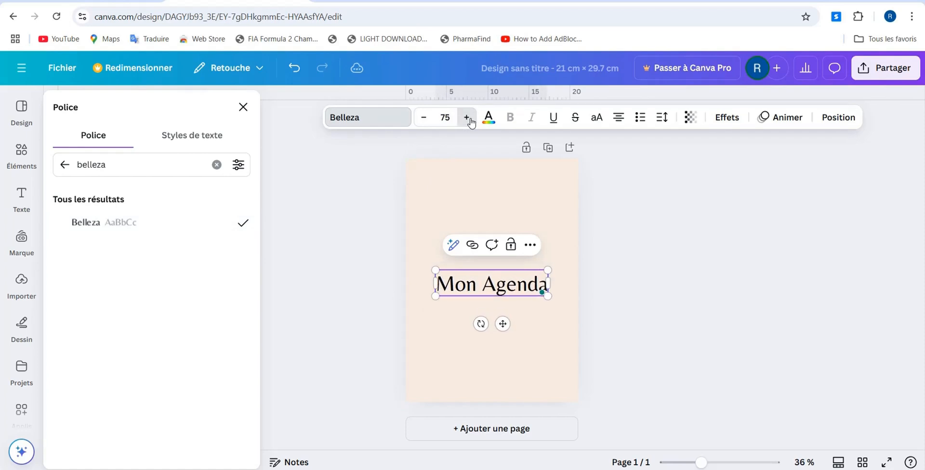
{"action": "left_click", "coordinate": [467, 118]}
{"action": "left_click", "coordinate": [467, 119]}
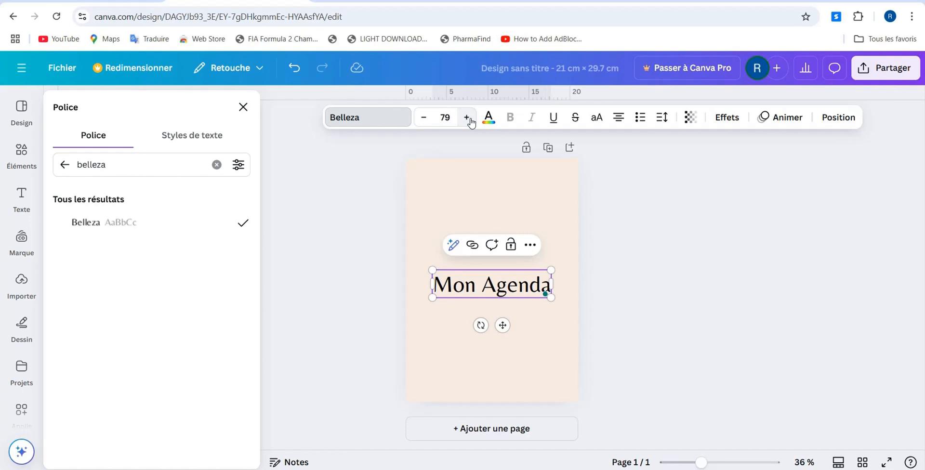
{"action": "left_click", "coordinate": [467, 118]}
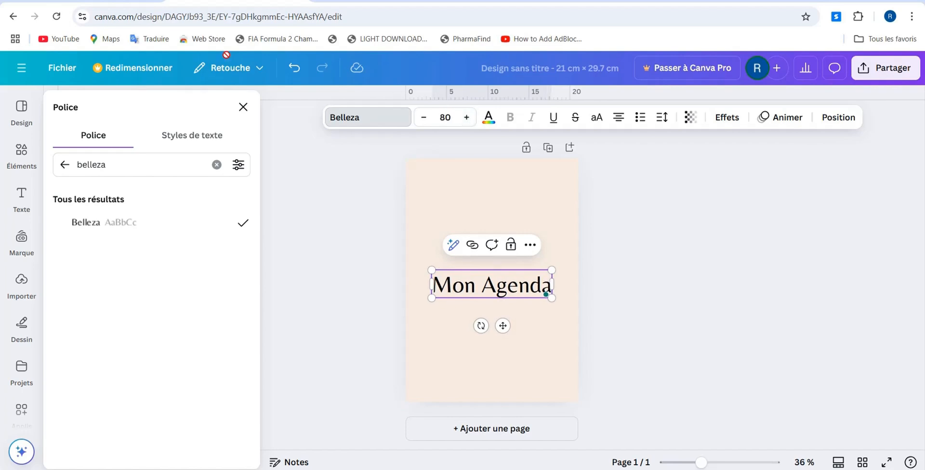
- Copy the dark brown 8D493A from the same beige-to-brown palette on Color Hunt and return to the Canva design
{"action": "left_click", "coordinate": [94, 1]}
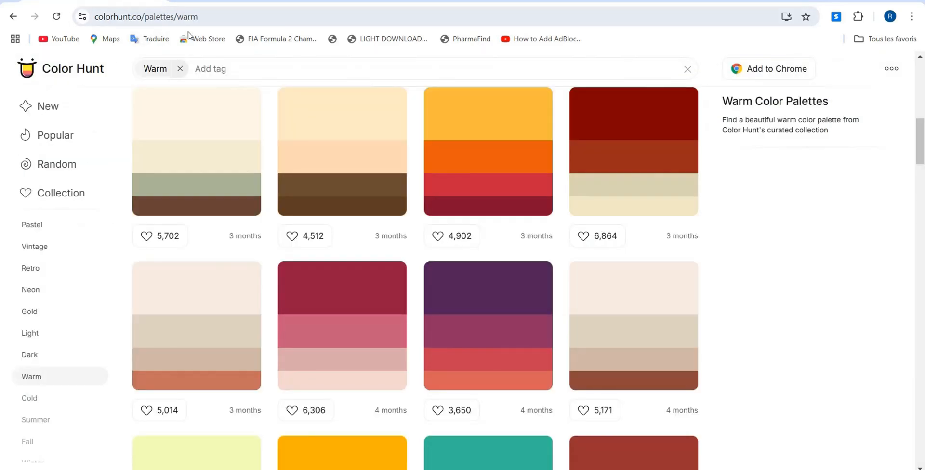
{"action": "left_click", "coordinate": [595, 388]}
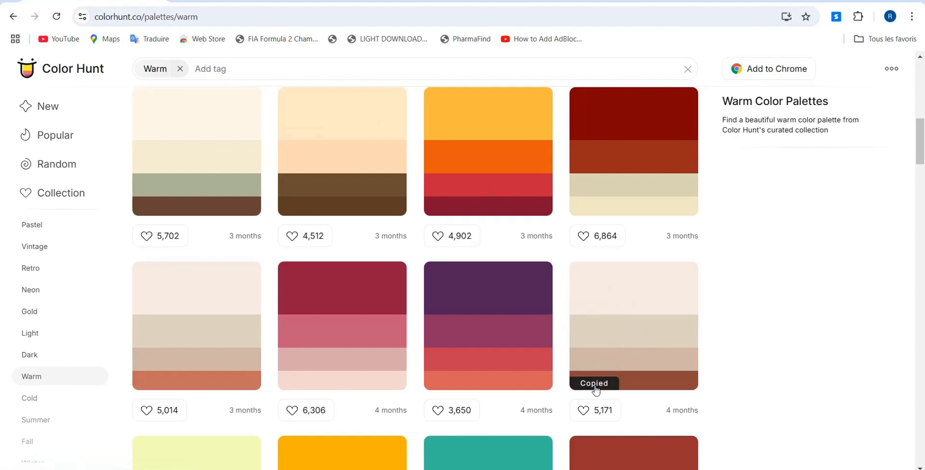
{"action": "left_click", "coordinate": [219, 1]}
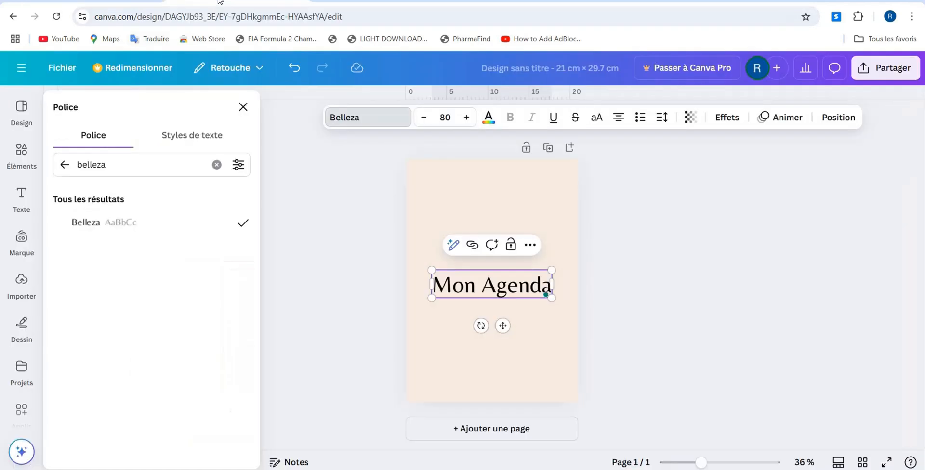
- Colour the "Mon Agenda" title 8D493A and move it up to just above the page's middle, keeping it horizontally centred
{"action": "double_click", "coordinate": [491, 285]}
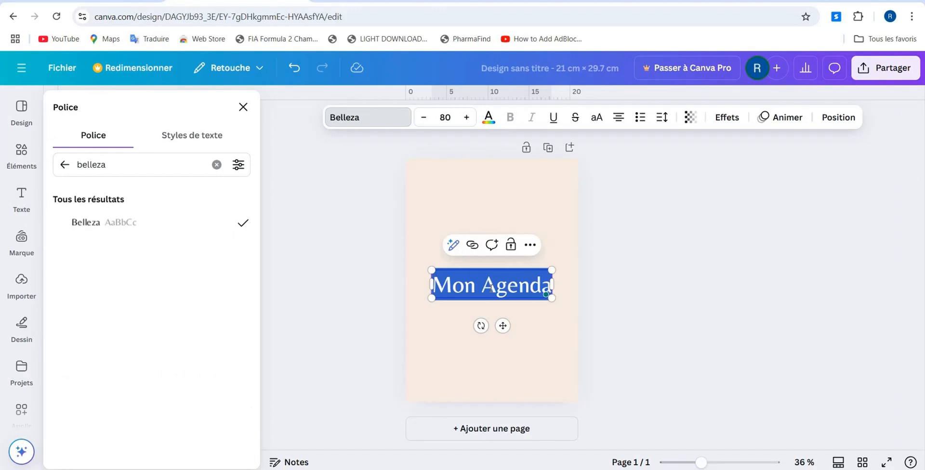
{"action": "left_click", "coordinate": [489, 117]}
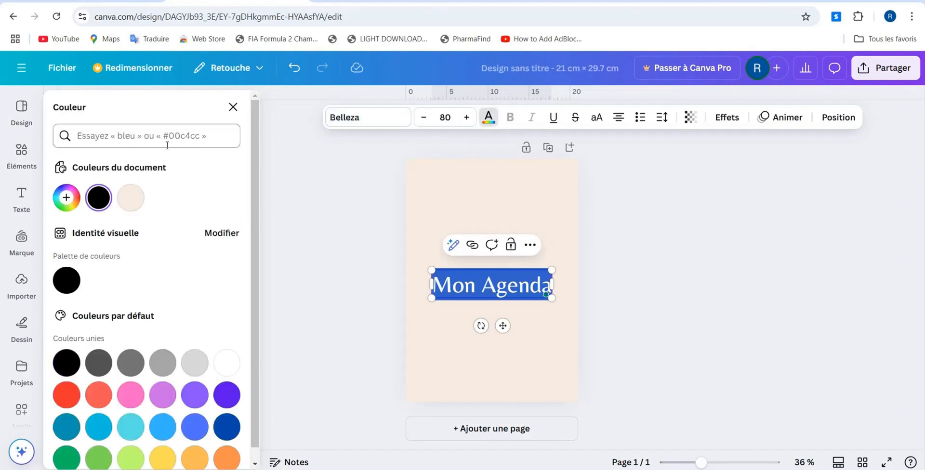
{"action": "left_click", "coordinate": [143, 138]}
{"action": "key", "text": "ctrl+v"}
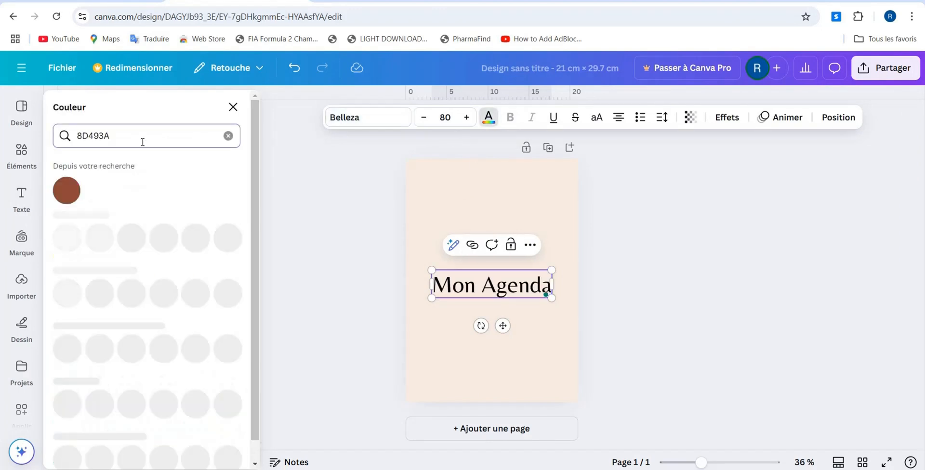
{"action": "left_click", "coordinate": [58, 192]}
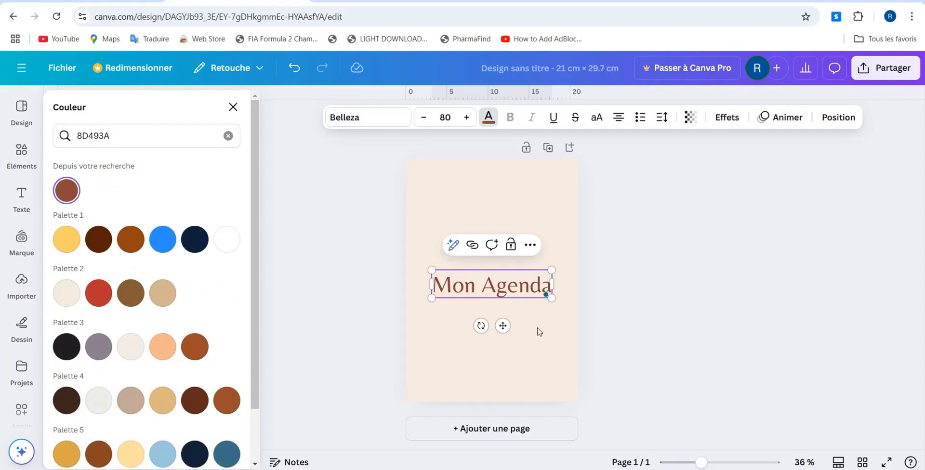
{"action": "key", "text": "Escape"}
{"action": "left_click", "coordinate": [636, 291]}
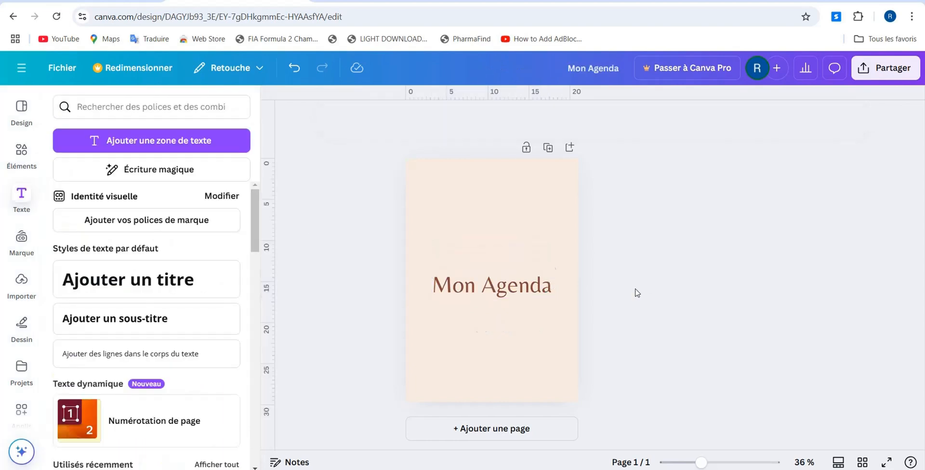
{"action": "left_click_drag", "start_coordinate": [524, 295], "coordinate": [520, 276]}
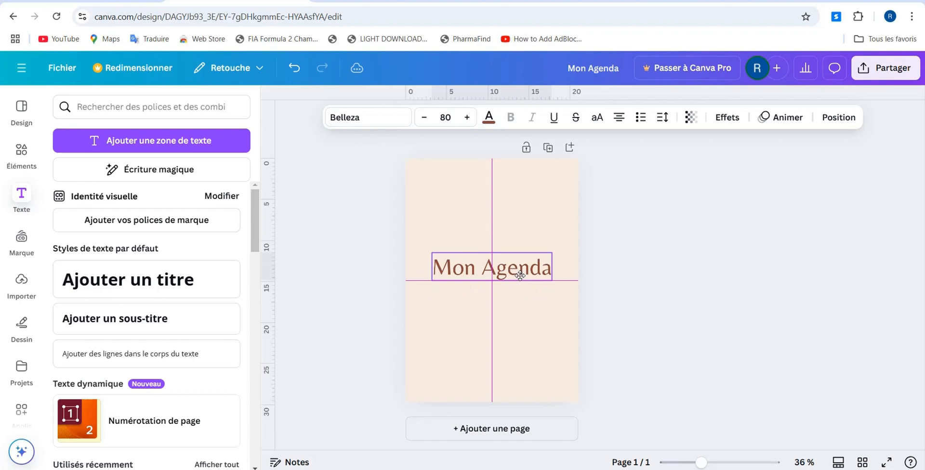
- Add a subtitle reading "ultime" directly below the "Mon Agenda" title
{"action": "left_click", "coordinate": [114, 317]}
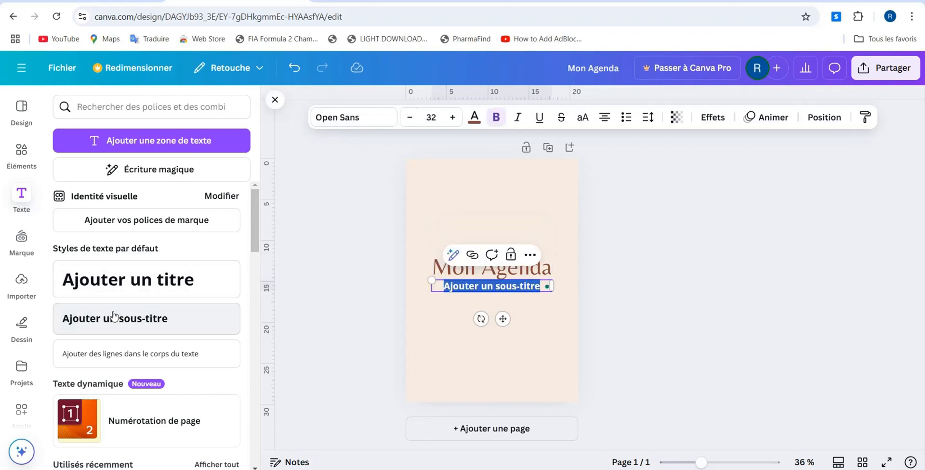
{"action": "type", "text": "u"}
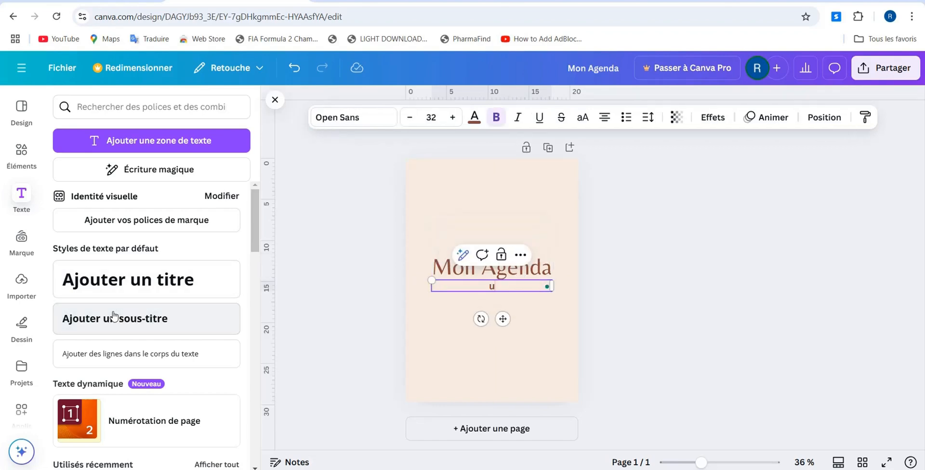
{"action": "type", "text": "ltime"}
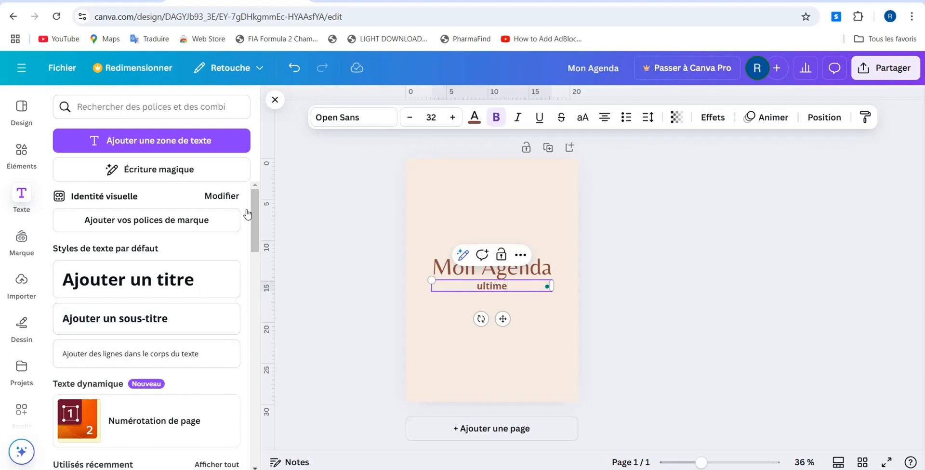
- Change the "ultime" subtitle's font to Amsterdam Four
{"action": "left_click", "coordinate": [354, 120]}
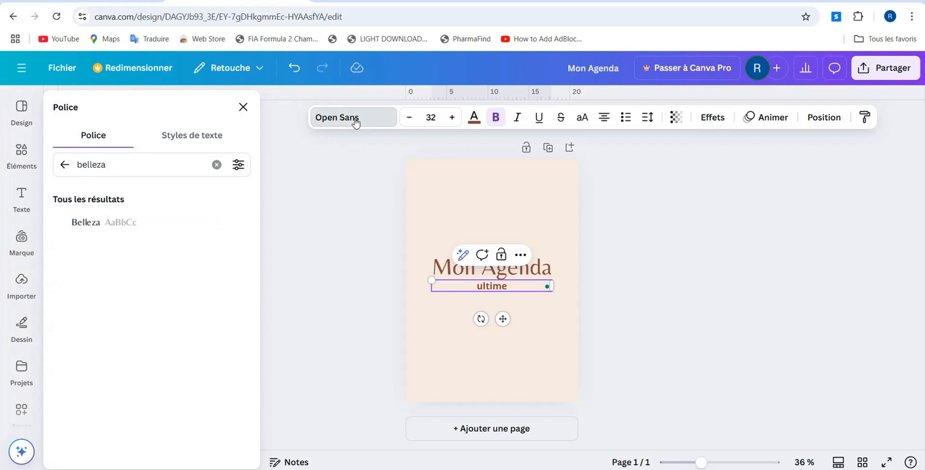
{"action": "left_click", "coordinate": [218, 165]}
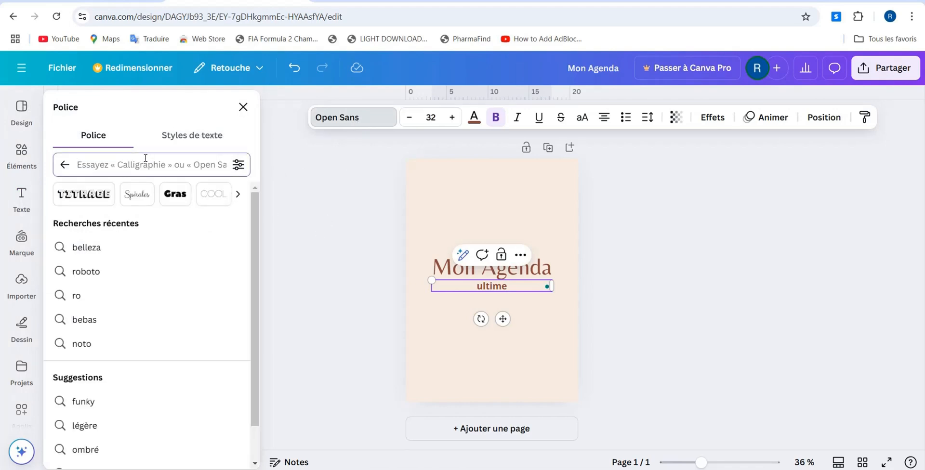
{"action": "type", "text": "amst"}
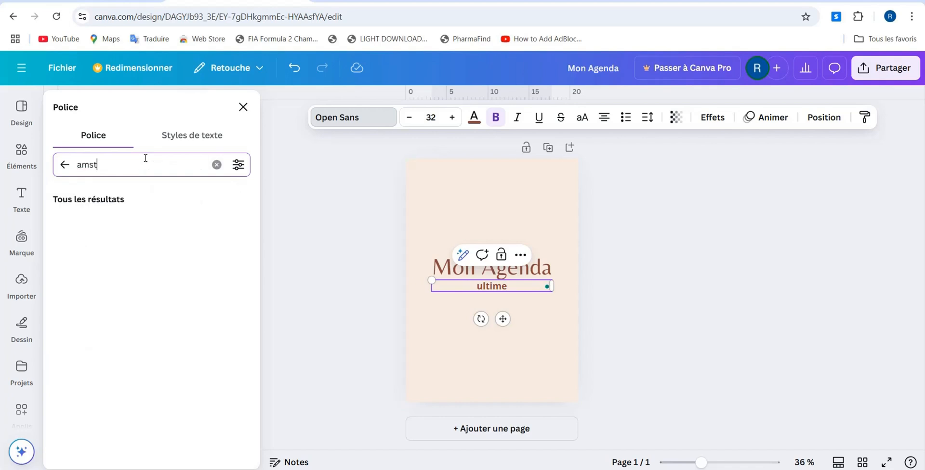
{"action": "type", "text": "erdam four"}
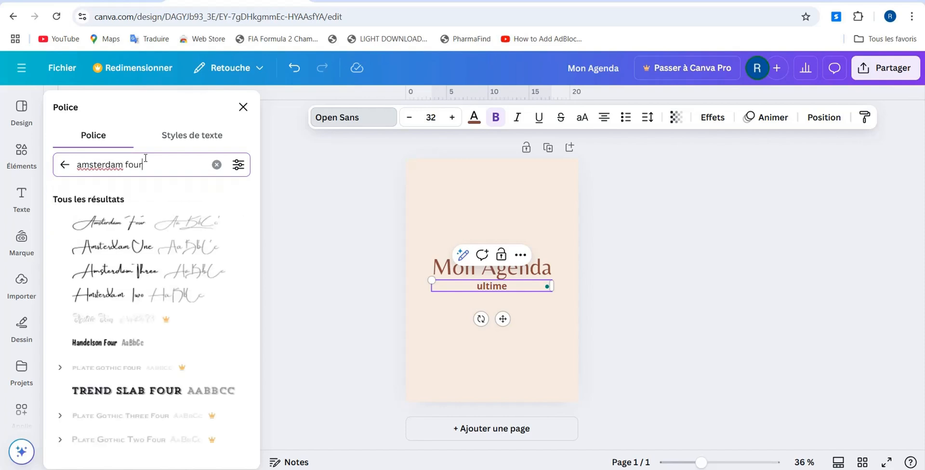
{"action": "left_click", "coordinate": [138, 227]}
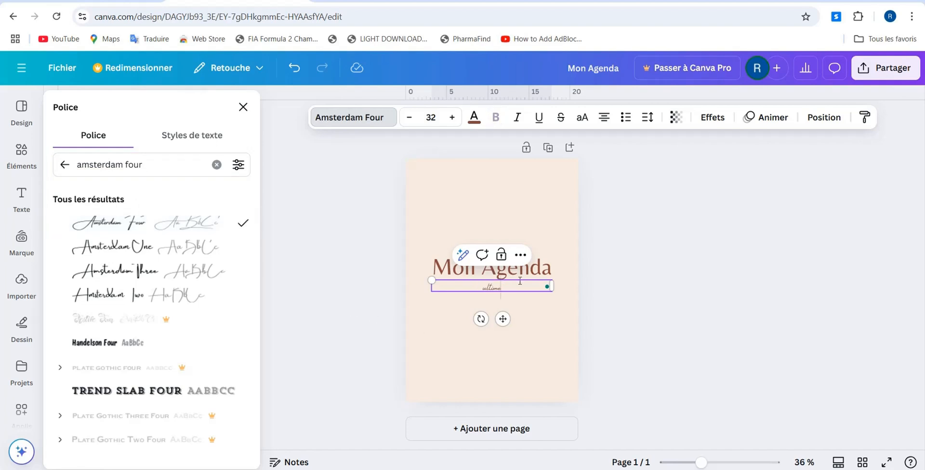
- Increase the "ultime" subtitle's font size to 59
{"action": "left_click", "coordinate": [449, 118]}
{"action": "left_click", "coordinate": [450, 118]}
{"action": "left_click", "coordinate": [451, 119]}
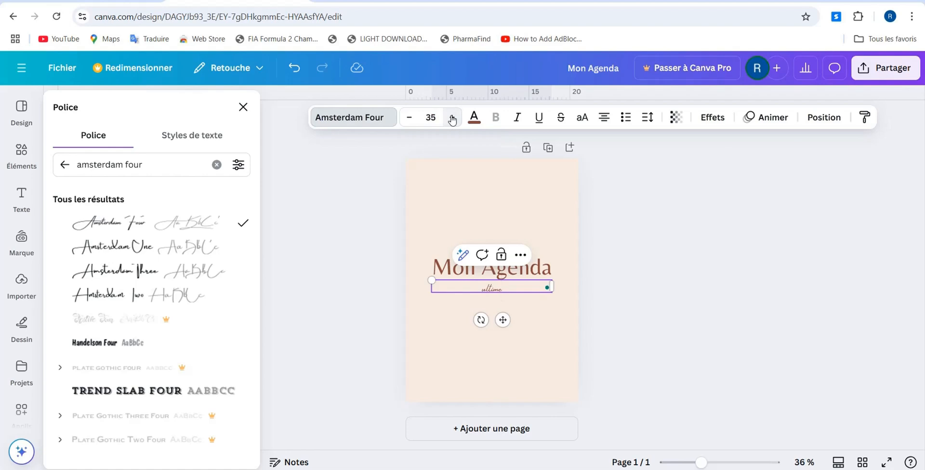
{"action": "left_click", "coordinate": [451, 118]}
{"action": "left_click", "coordinate": [451, 118]}
{"action": "left_click", "coordinate": [452, 118]}
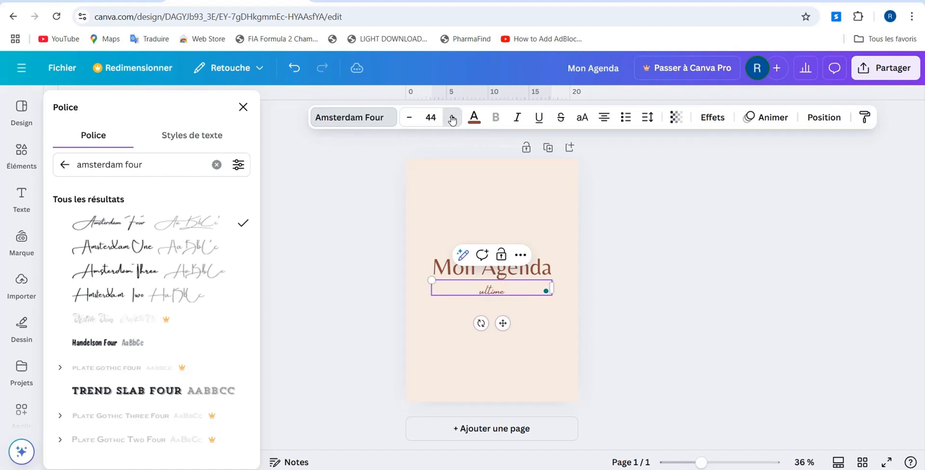
{"action": "left_click", "coordinate": [452, 118]}
{"action": "left_click", "coordinate": [452, 118]}
{"action": "left_click", "coordinate": [452, 118]}
{"action": "left_click", "coordinate": [452, 118]}
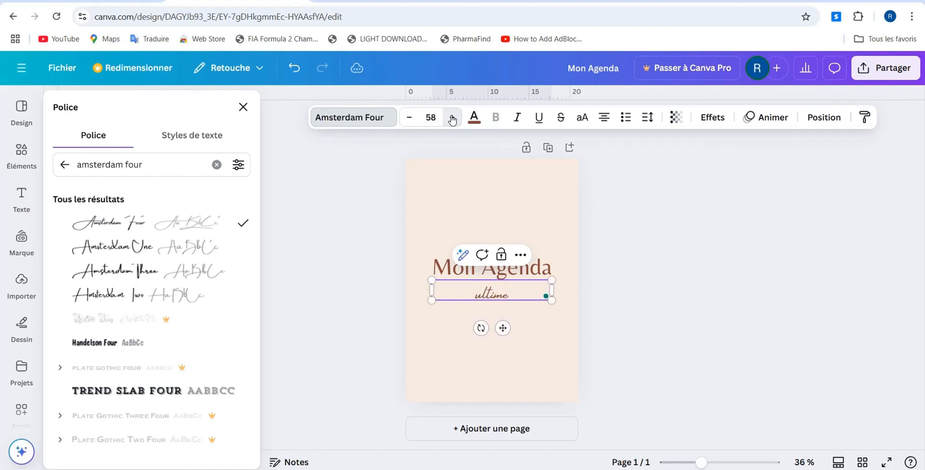
{"action": "left_click", "coordinate": [452, 118]}
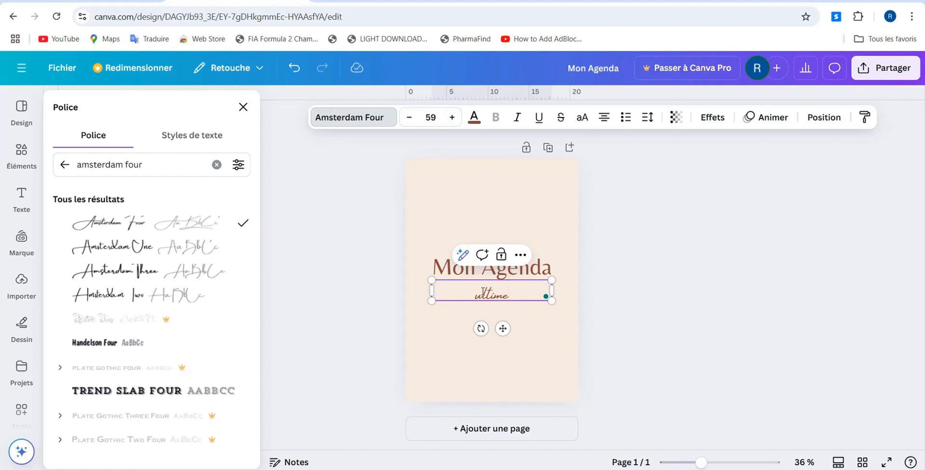
- Move the "ultime" subtitle up and right so it tucks just under the end of the word "Agenda"
{"action": "key", "text": "Escape"}
{"action": "left_click_drag", "start_coordinate": [488, 297], "coordinate": [531, 278]}
{"action": "left_click", "coordinate": [666, 334]}
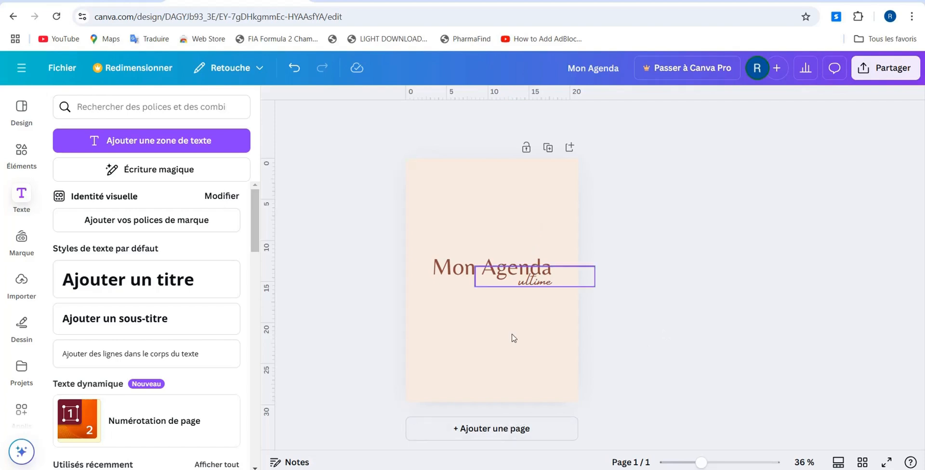
- Duplicate the cover page and delete the subtitle and title from the copy, leaving a blank beige page 2
{"action": "left_click", "coordinate": [547, 148]}
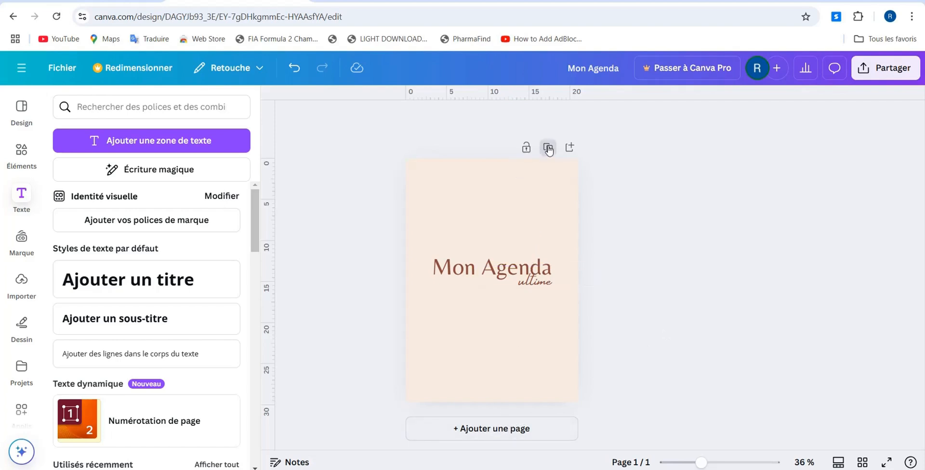
{"action": "left_click", "coordinate": [520, 278]}
{"action": "key", "text": "Delete"}
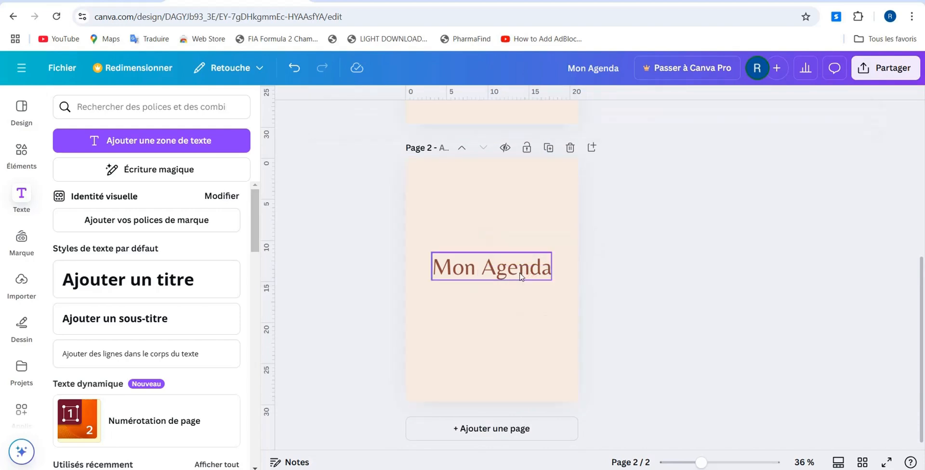
{"action": "left_click", "coordinate": [521, 273]}
{"action": "key", "text": "Delete"}
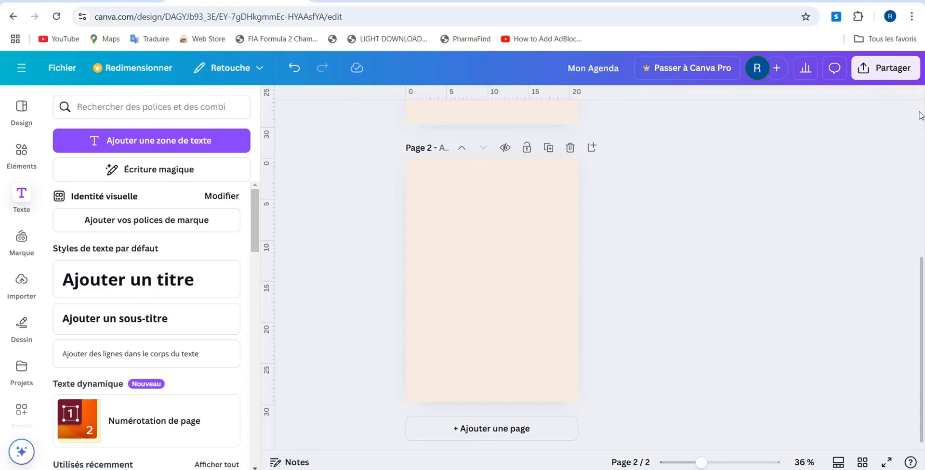
- Add a rounded square from the basic shapes to the cover on page 1
{"action": "scroll", "coordinate": [919, 115], "scroll_direction": "up", "scroll_amount": 5}
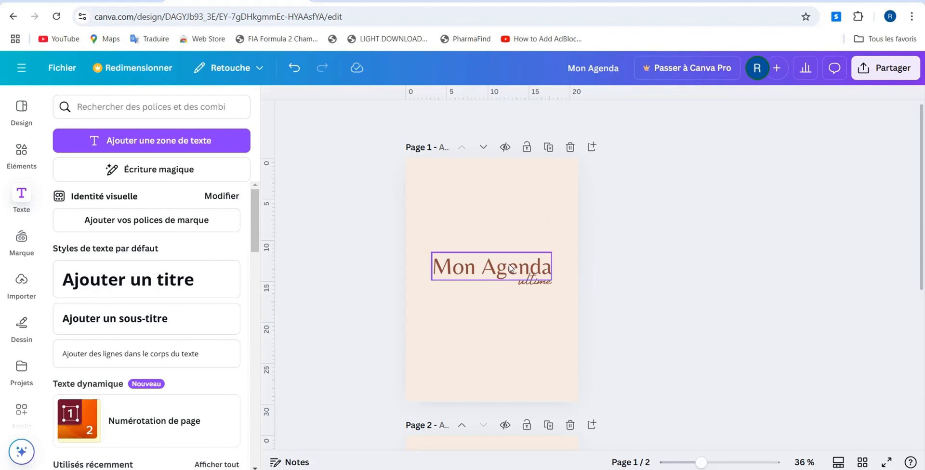
{"action": "left_click", "coordinate": [16, 155]}
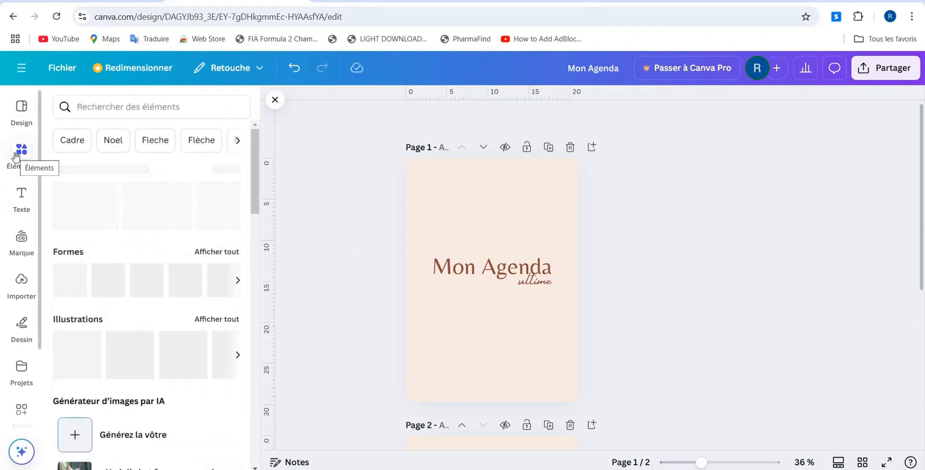
{"action": "left_click", "coordinate": [210, 254]}
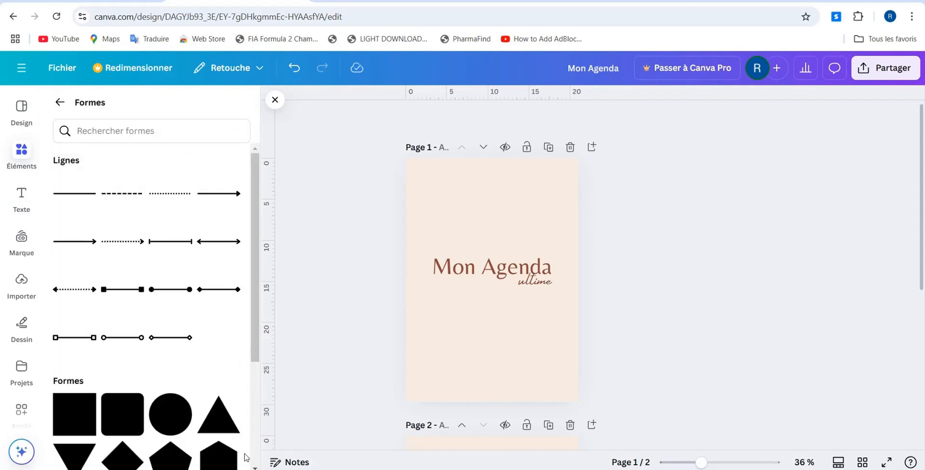
{"action": "scroll", "coordinate": [253, 463], "scroll_direction": "down", "scroll_amount": 3}
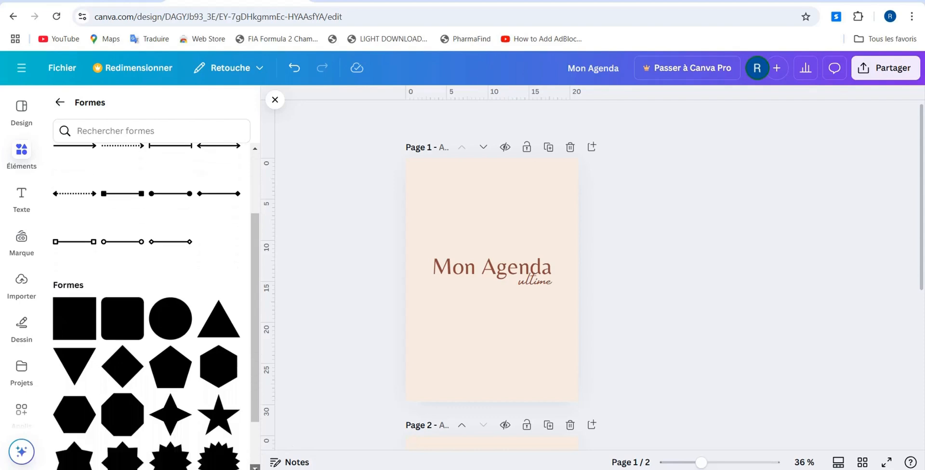
{"action": "scroll", "coordinate": [155, 308], "scroll_direction": "down", "scroll_amount": 3}
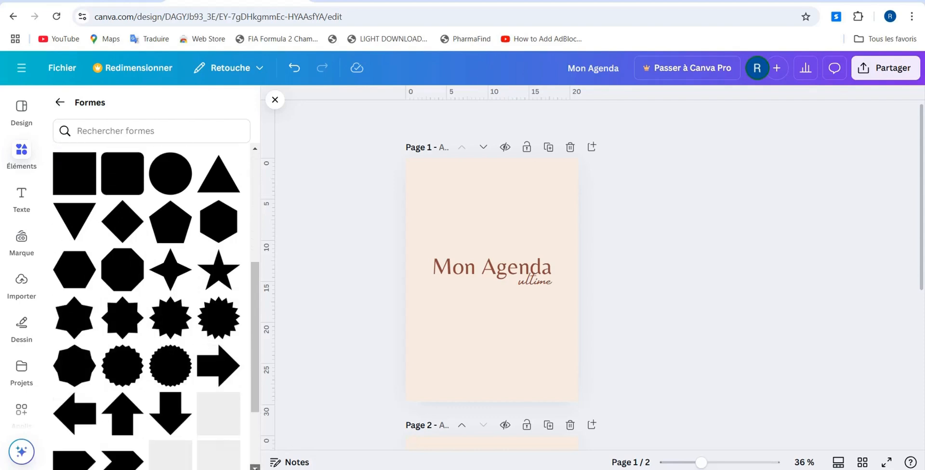
{"action": "left_click", "coordinate": [123, 188]}
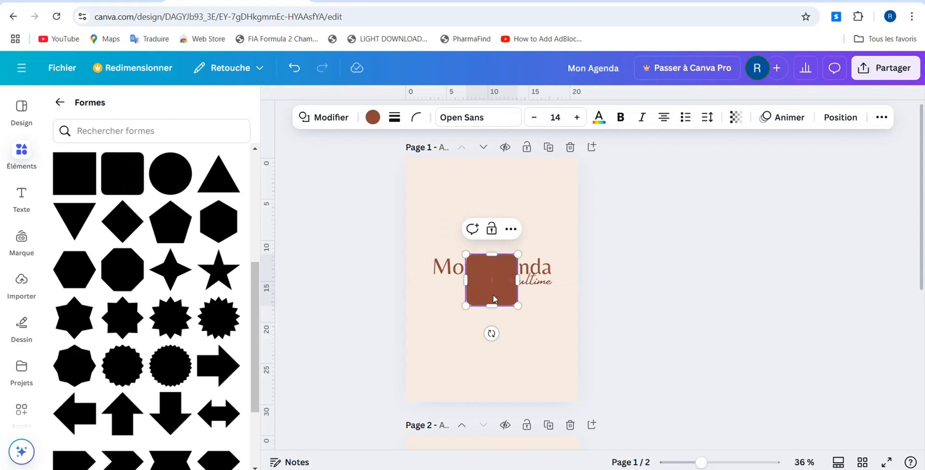
- Shrink the rounded shape to a tab about 5.35 × 1.97 cm and place it in the page's top-right corner, overhanging the right edge
{"action": "left_click_drag", "start_coordinate": [493, 292], "coordinate": [497, 351]}
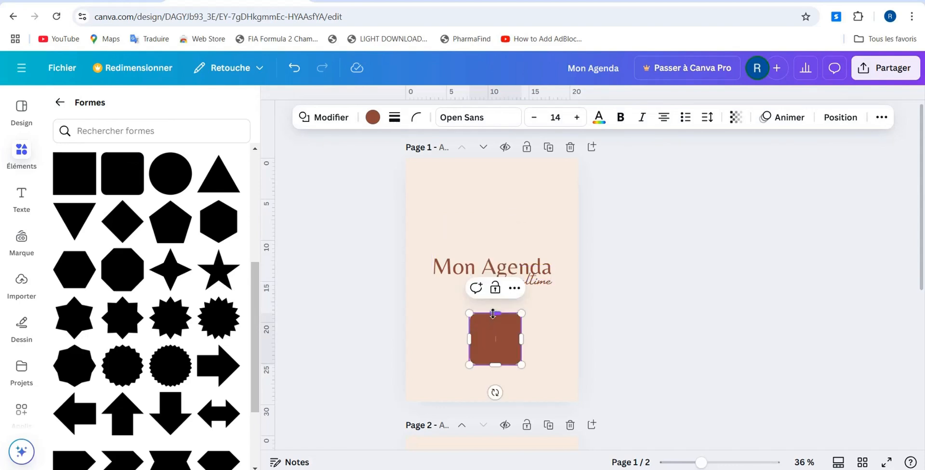
{"action": "left_click_drag", "start_coordinate": [492, 321], "coordinate": [584, 167]}
{"action": "left_click", "coordinate": [663, 350]}
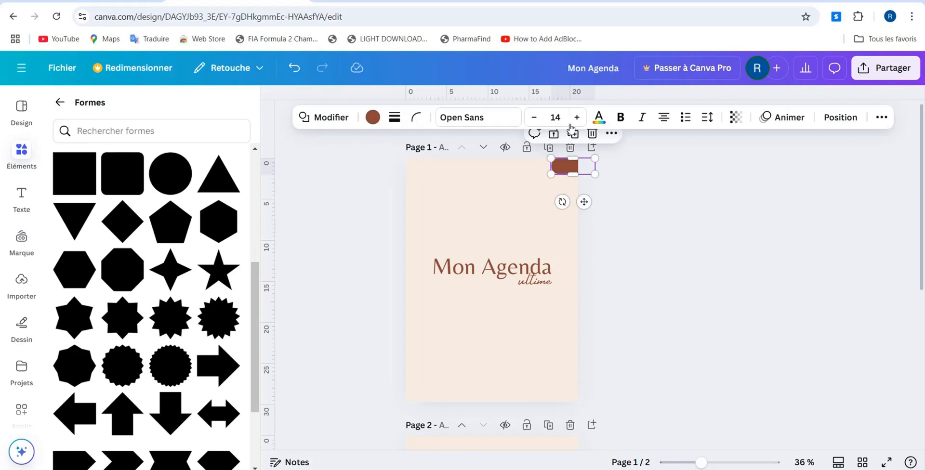
- Duplicate the brown tab and stack five closely spaced tabs down the cover's right edge from the top corner
{"action": "left_click", "coordinate": [574, 134]}
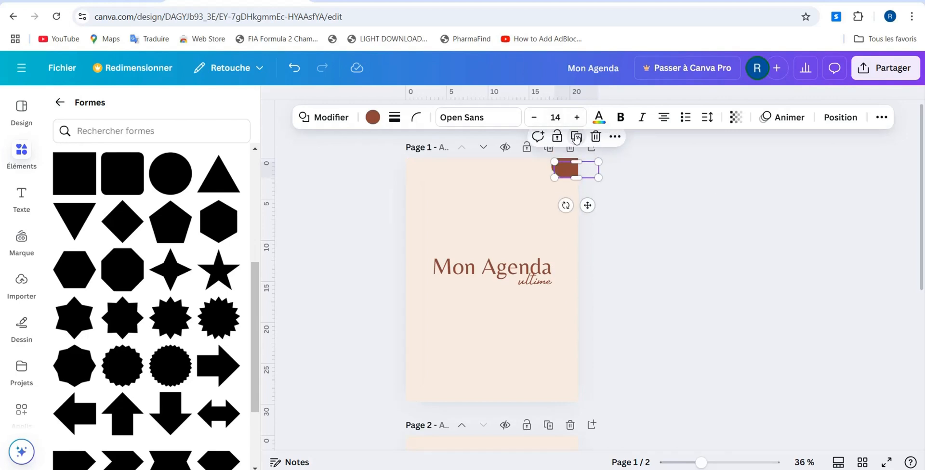
{"action": "left_click", "coordinate": [576, 137]}
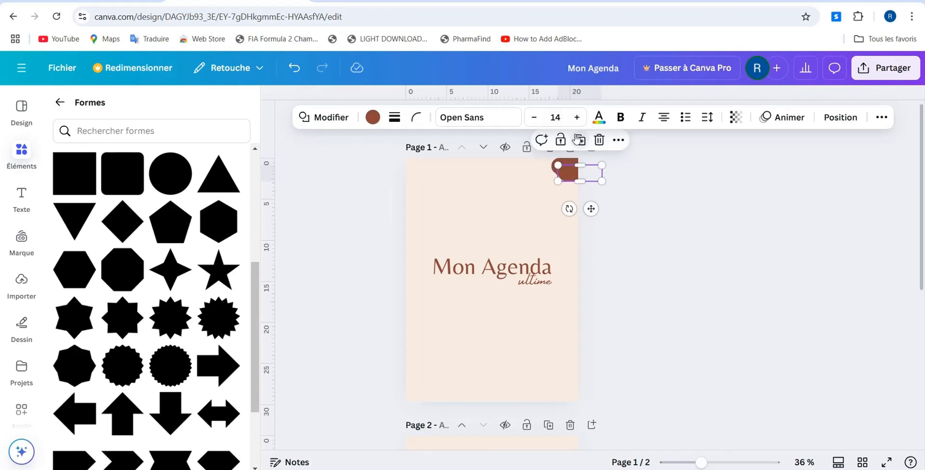
{"action": "left_click", "coordinate": [601, 241]}
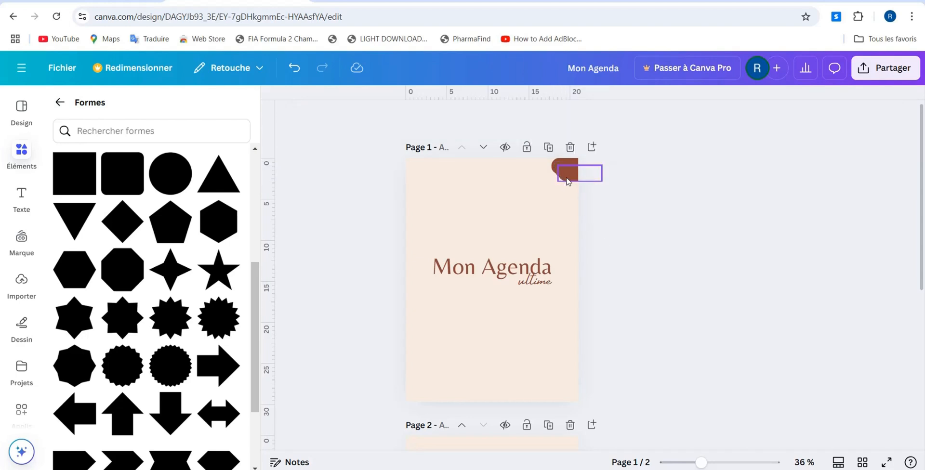
{"action": "left_click_drag", "start_coordinate": [566, 178], "coordinate": [563, 238]}
{"action": "left_click", "coordinate": [642, 182]}
{"action": "left_click", "coordinate": [583, 215]}
{"action": "left_click", "coordinate": [574, 167]}
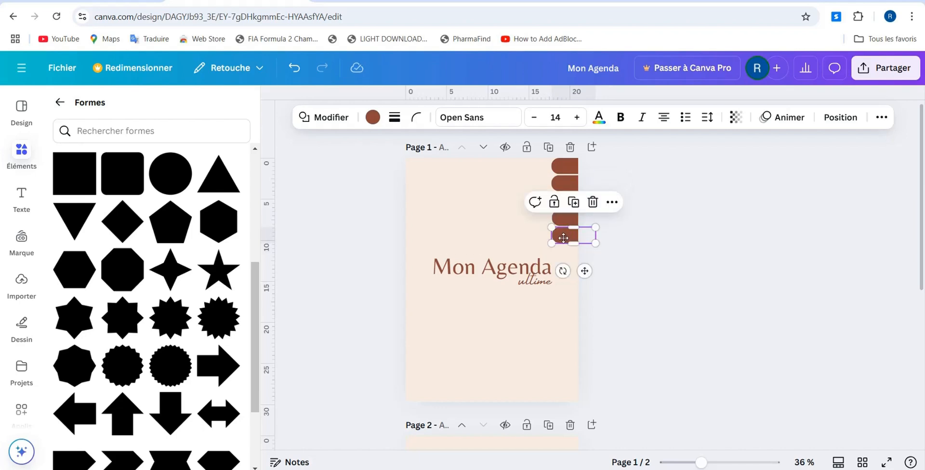
- Keep duplicating the lowest tab to extend the evenly spaced column to fourteen tabs, reaching the bottom of the page
{"action": "left_click", "coordinate": [573, 202]}
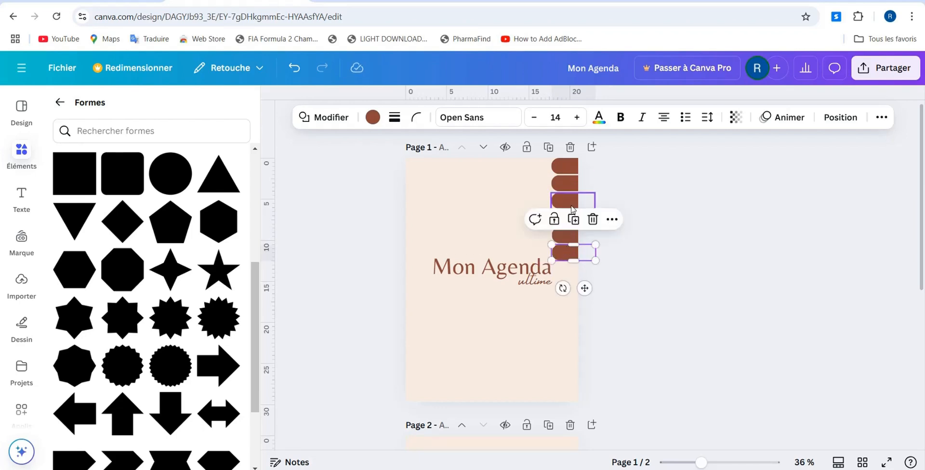
{"action": "left_click", "coordinate": [573, 219]}
{"action": "left_click", "coordinate": [573, 236]}
{"action": "left_click", "coordinate": [573, 252]}
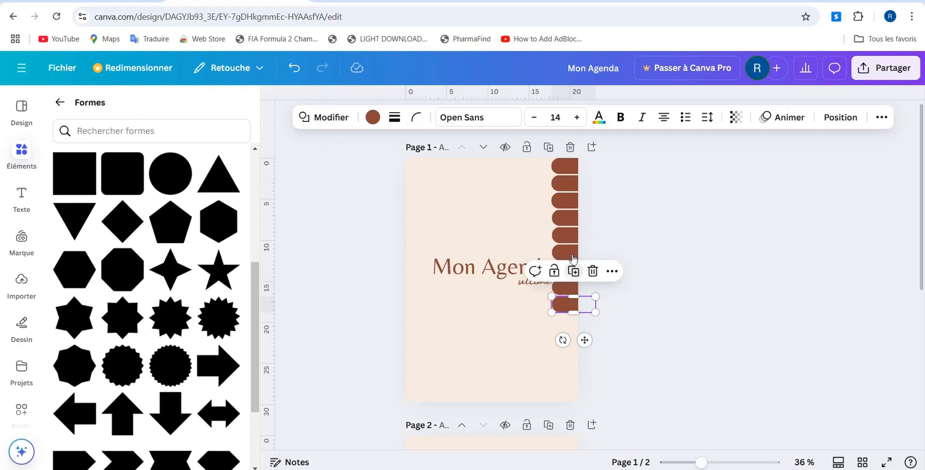
{"action": "left_click", "coordinate": [574, 271]}
{"action": "left_click", "coordinate": [574, 288]}
{"action": "left_click", "coordinate": [573, 306]}
{"action": "left_click", "coordinate": [573, 322]}
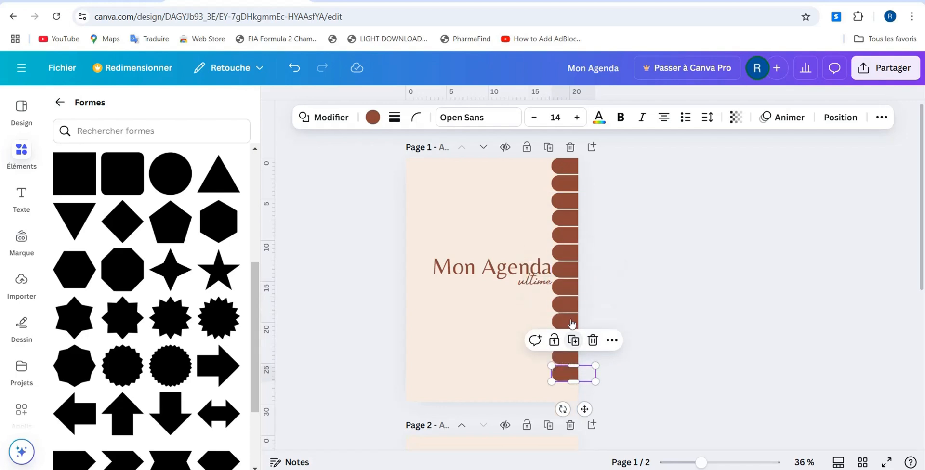
{"action": "left_click", "coordinate": [573, 340]}
- Delete the lowest tab so the column on the cover's right edge has thirteen tabs
{"action": "left_click", "coordinate": [652, 309]}
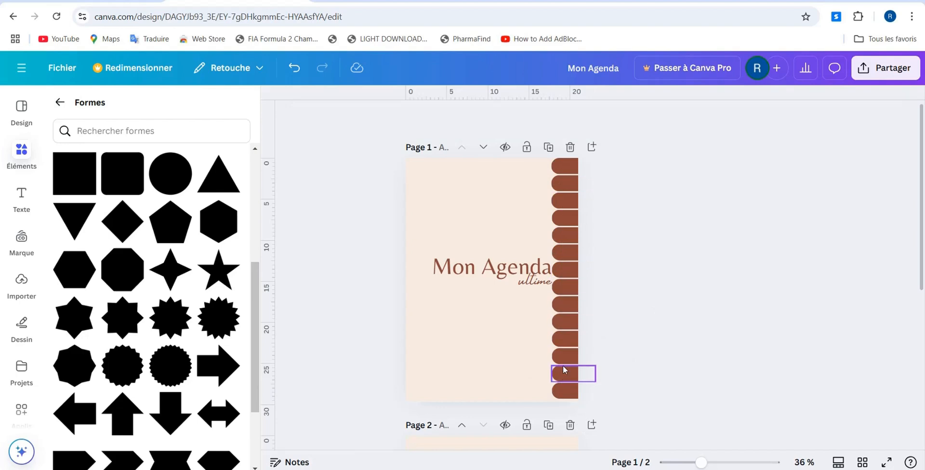
{"action": "left_click", "coordinate": [562, 386]}
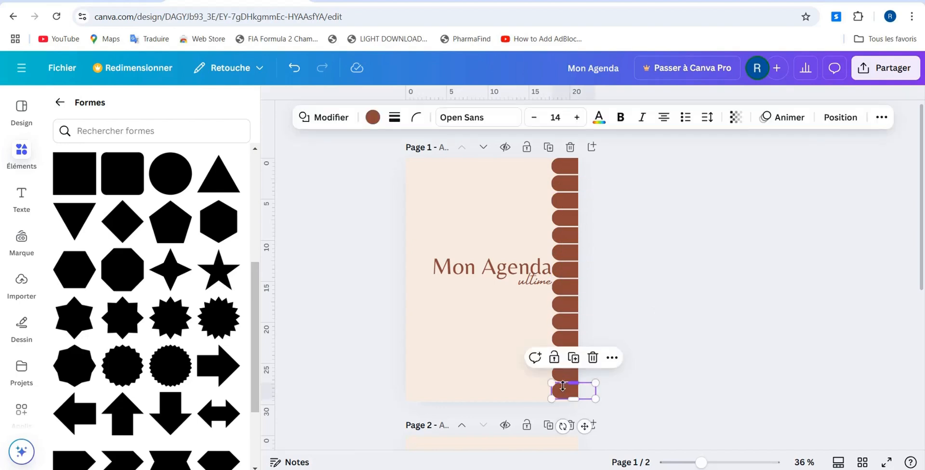
{"action": "key", "text": "Delete"}
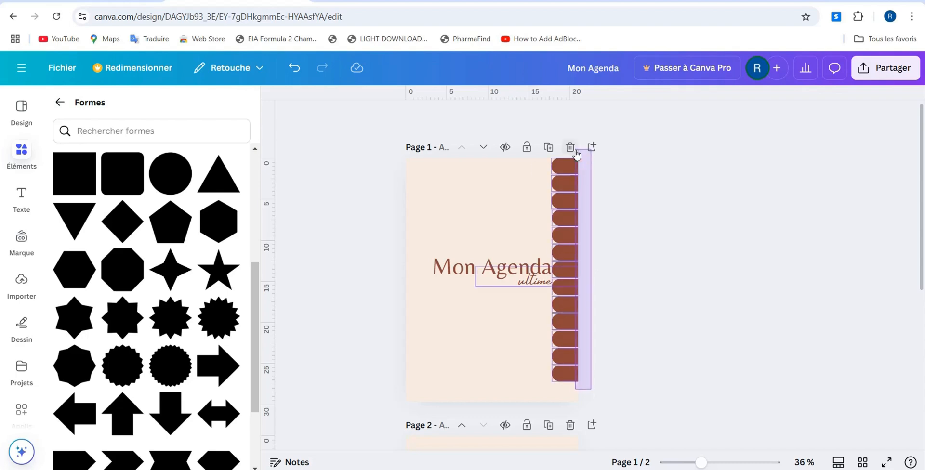
- Move the "Mon Agenda" title and its "ultime" subtitle left, clear of the column of tabs
{"action": "left_click", "coordinate": [480, 269]}
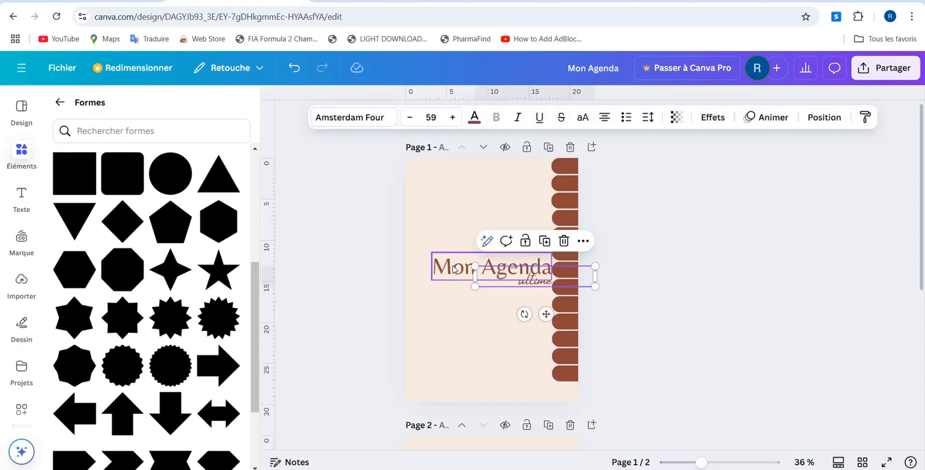
{"action": "left_click_drag", "start_coordinate": [451, 277], "coordinate": [435, 277]}
{"action": "left_click_drag", "start_coordinate": [529, 286], "coordinate": [495, 281]}
- Move all the tabs together slightly left and down so the column is vertically centred along the page's right edge
{"action": "left_click", "coordinate": [634, 327]}
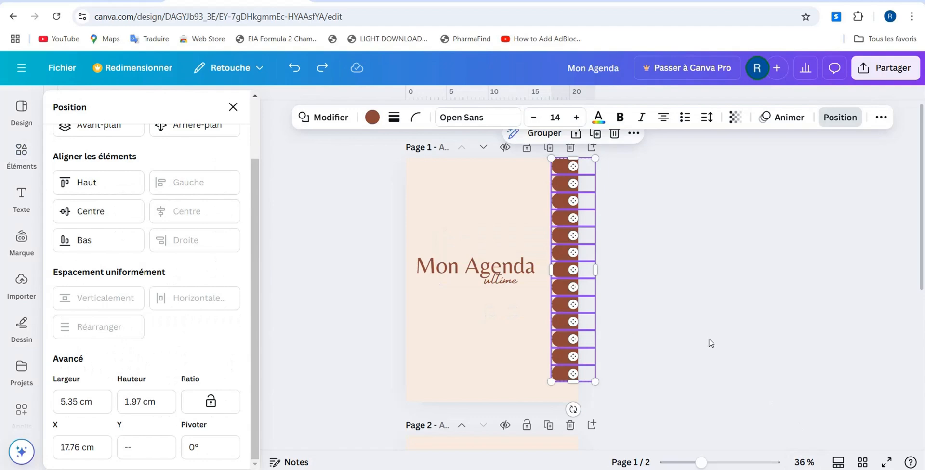
{"action": "key", "text": "Escape"}
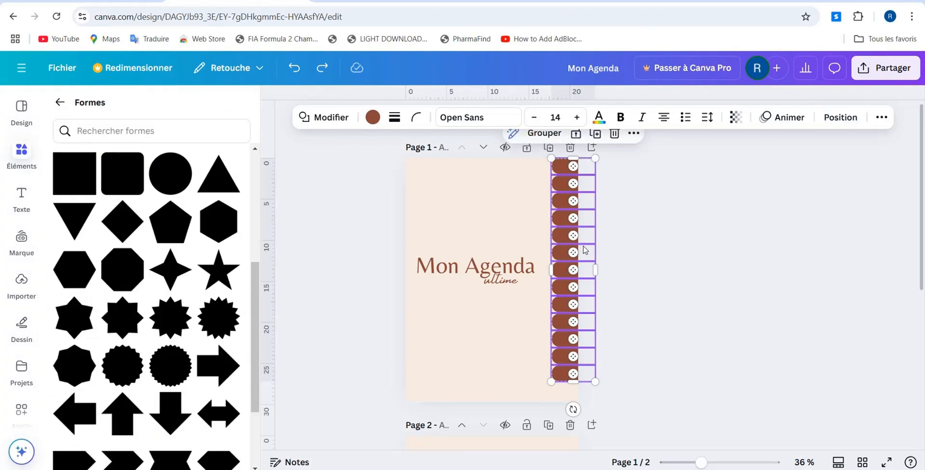
{"action": "left_click_drag", "start_coordinate": [584, 249], "coordinate": [578, 254]}
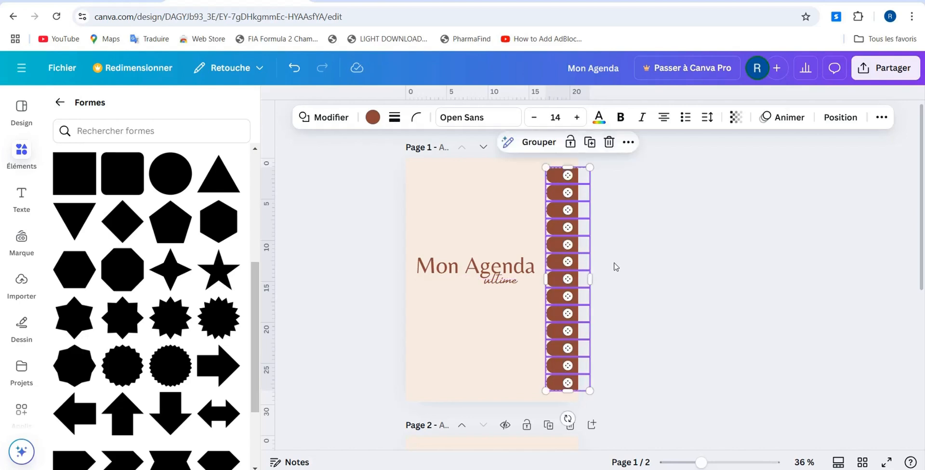
- Move the "Mon Agenda" title and its "ultime" subtitle right so the title ends at the column of tabs
{"action": "left_click", "coordinate": [641, 282]}
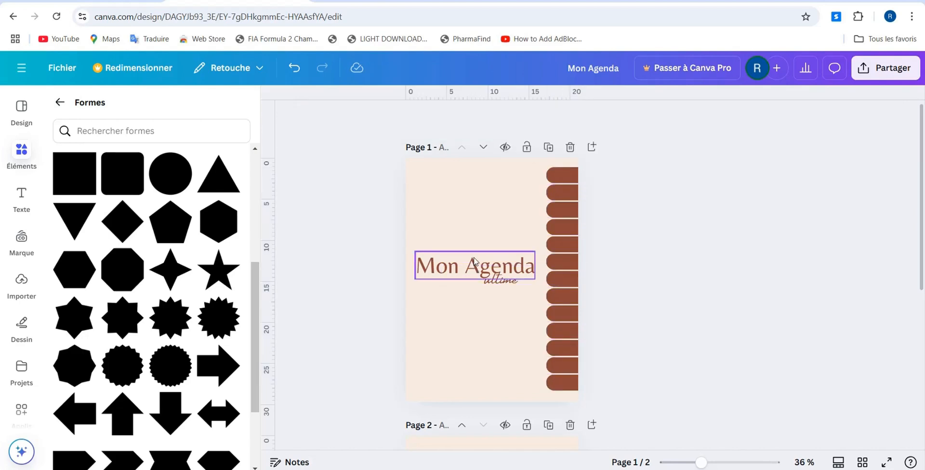
{"action": "left_click_drag", "start_coordinate": [475, 259], "coordinate": [486, 258]}
{"action": "left_click", "coordinate": [669, 295]}
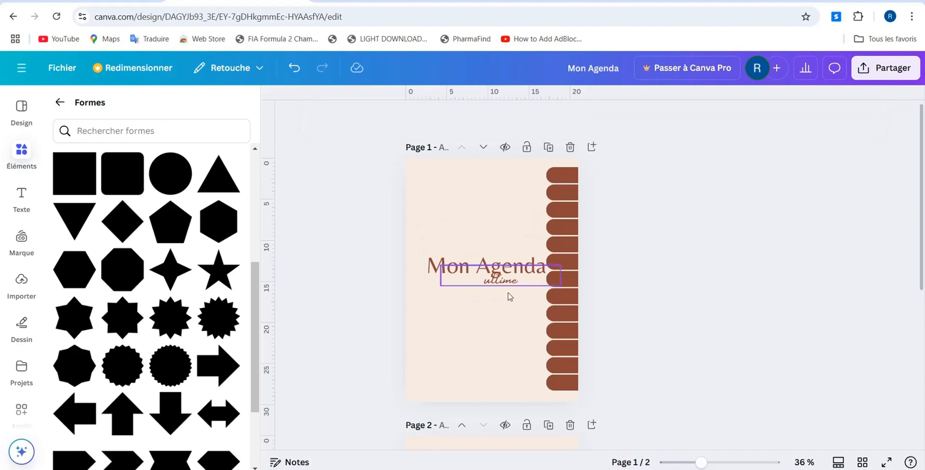
{"action": "left_click_drag", "start_coordinate": [503, 287], "coordinate": [527, 284]}
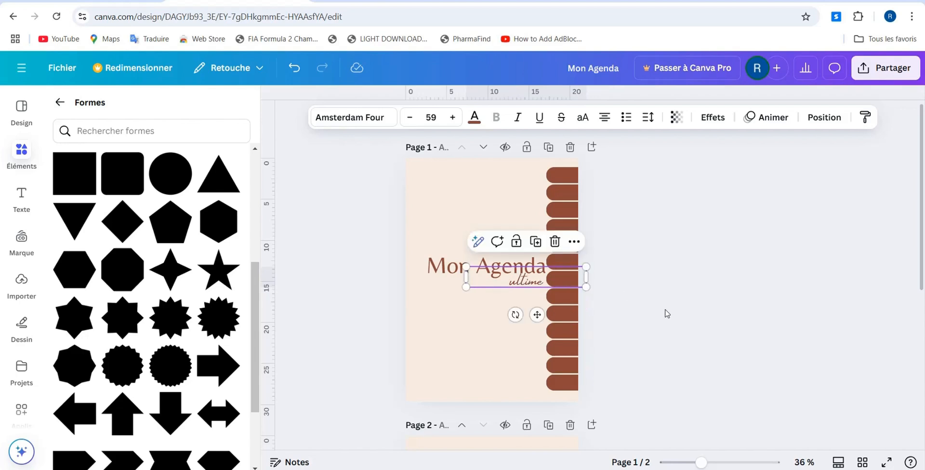
{"action": "left_click", "coordinate": [666, 314]}
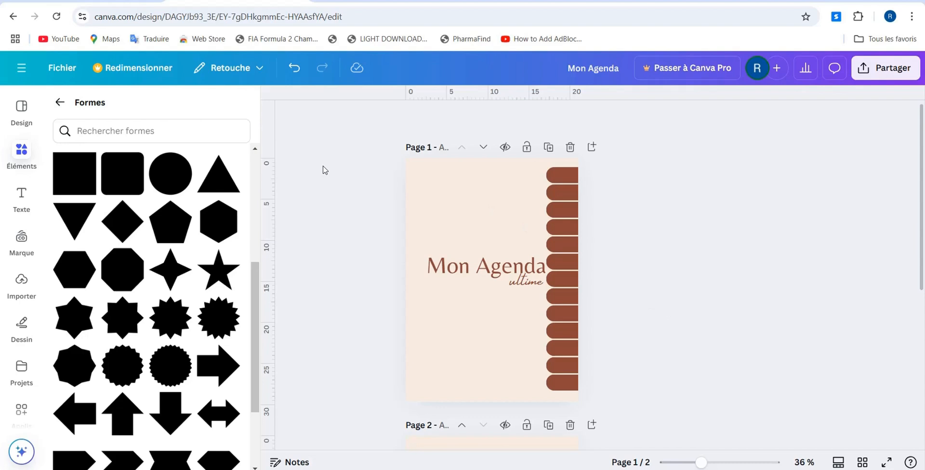
- Search the elements for "HOME" illustrations and add the free outlined house icon to the cover
{"action": "left_click", "coordinate": [58, 100]}
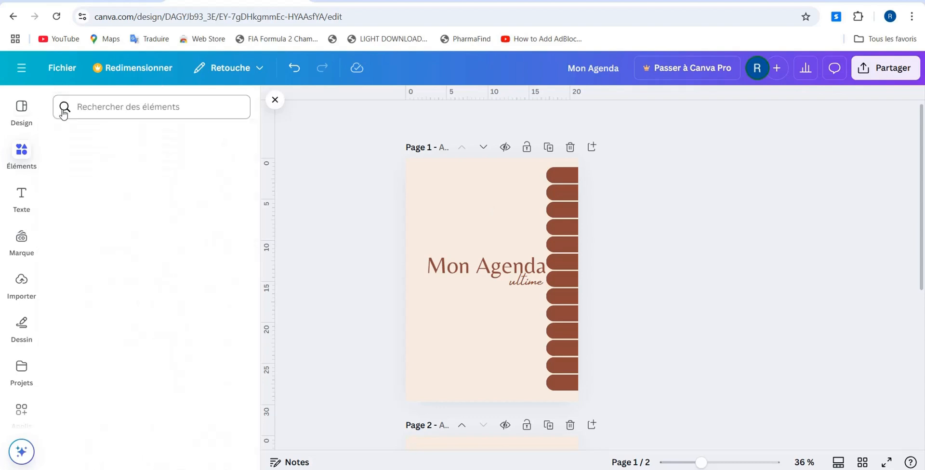
{"action": "left_click", "coordinate": [118, 107]}
{"action": "type", "text": "HOM"}
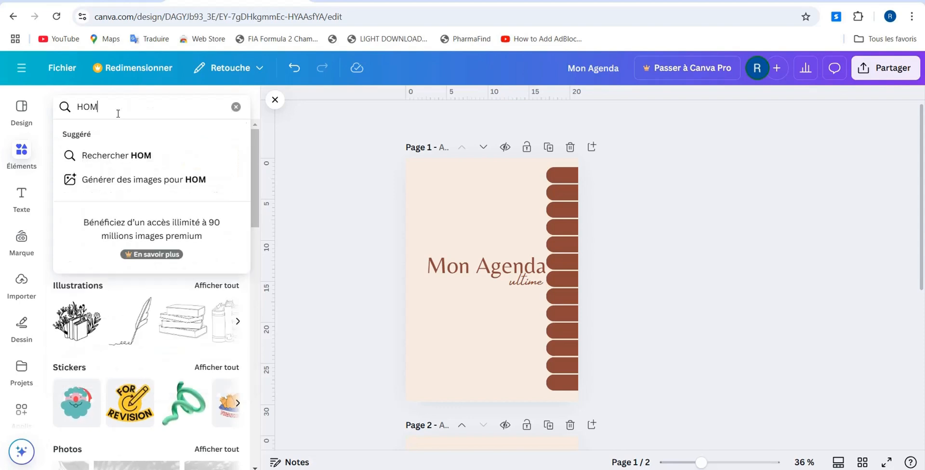
{"action": "type", "text": "E"}
{"action": "key", "text": "Return"}
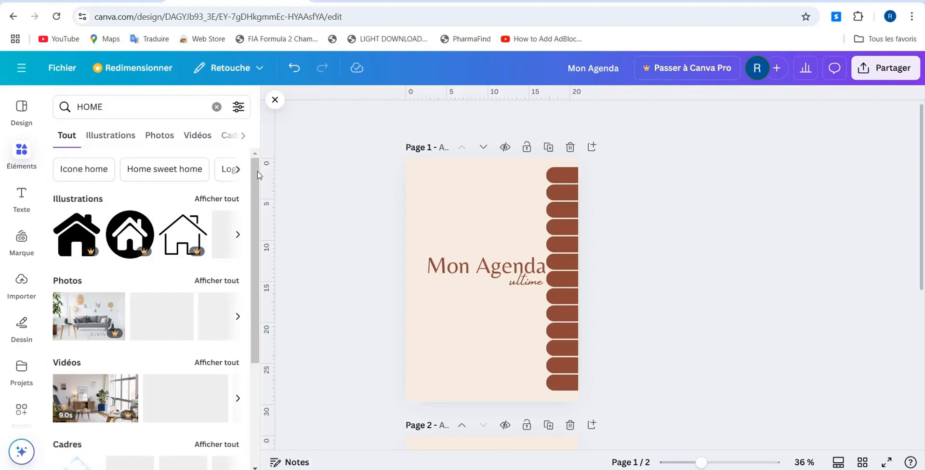
{"action": "left_click", "coordinate": [210, 202]}
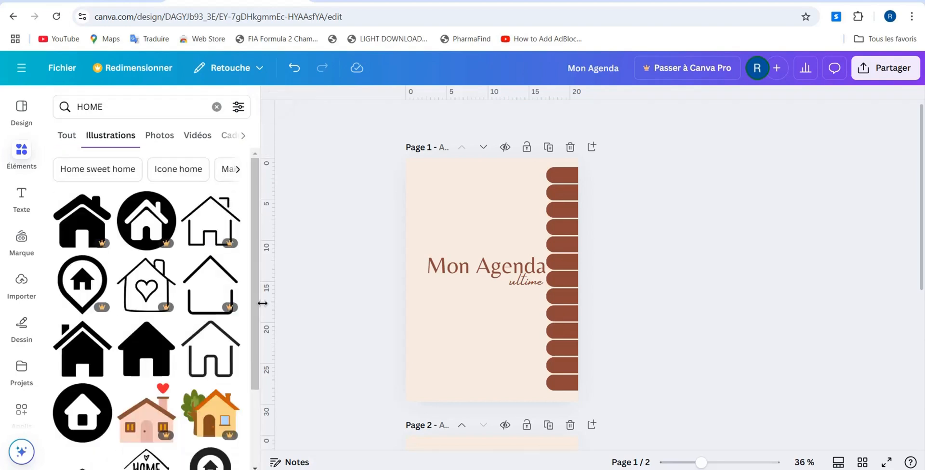
{"action": "left_click", "coordinate": [209, 365]}
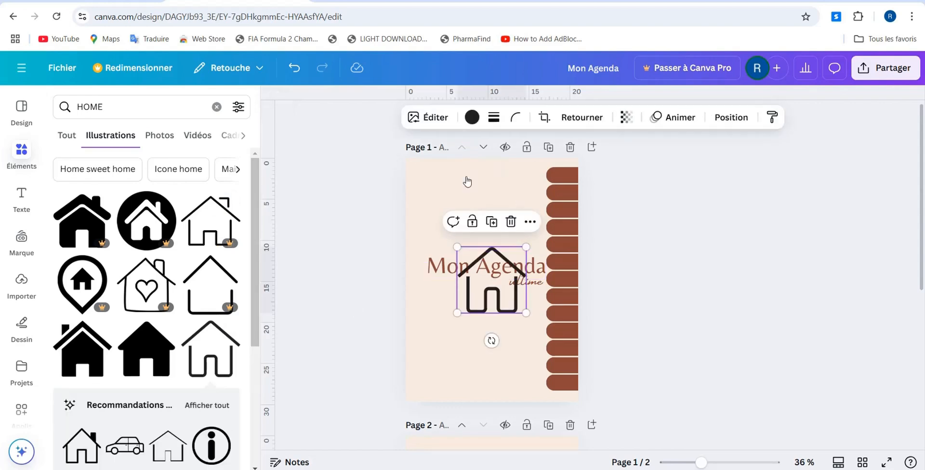
- Recolour the house icon to beige F8EDE3, shrink it and place it on the top tab
{"action": "left_click", "coordinate": [471, 117]}
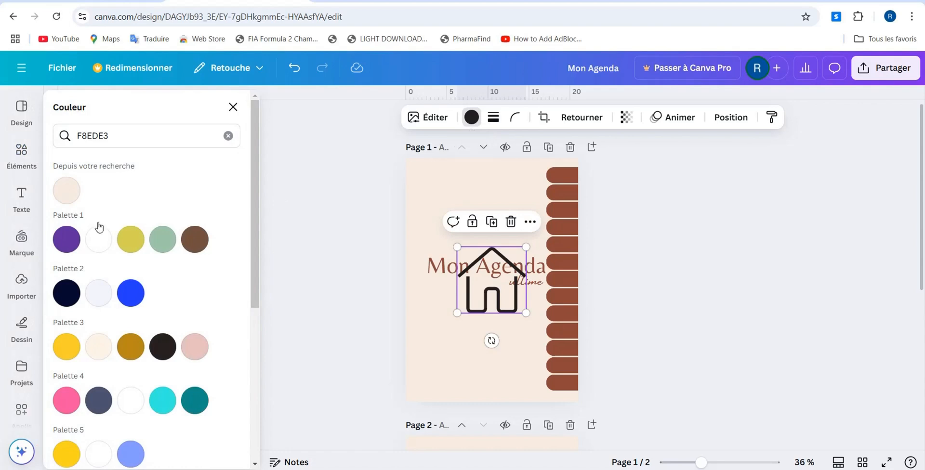
{"action": "left_click", "coordinate": [66, 190]}
{"action": "left_click_drag", "start_coordinate": [457, 247], "coordinate": [555, 170]}
{"action": "left_click", "coordinate": [652, 291]}
{"action": "left_click", "coordinate": [640, 195]}
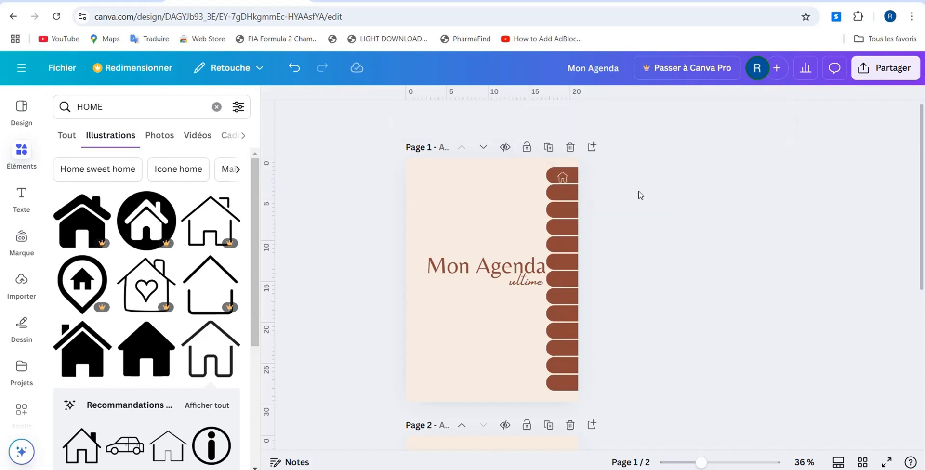
- Nudge the house icon up so it is centred within the top tab
{"action": "left_click", "coordinate": [561, 178]}
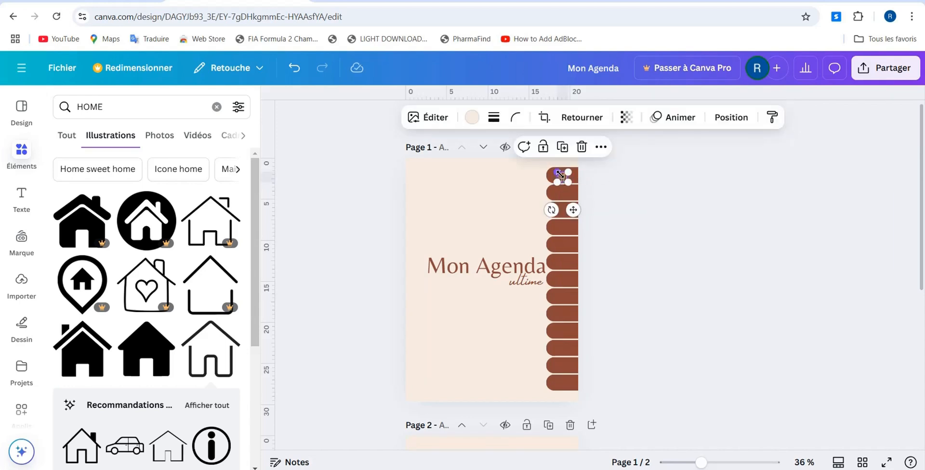
{"action": "left_click_drag", "start_coordinate": [558, 172], "coordinate": [562, 175]}
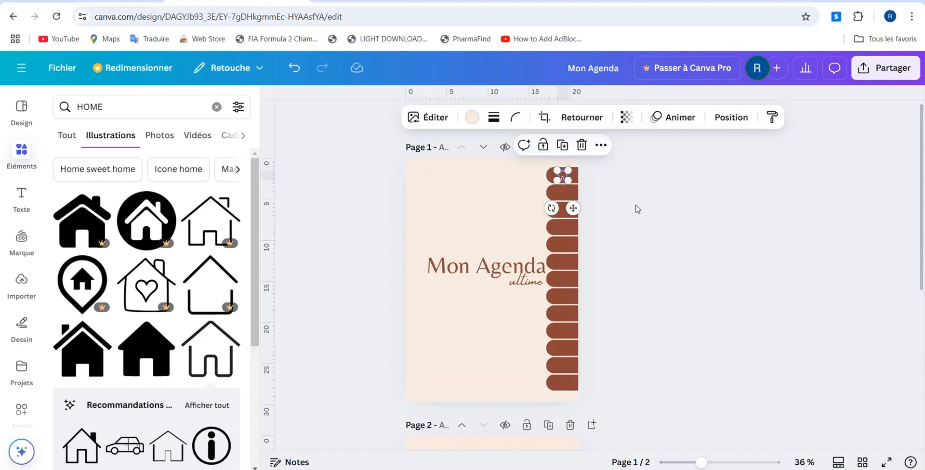
{"action": "left_click", "coordinate": [638, 209]}
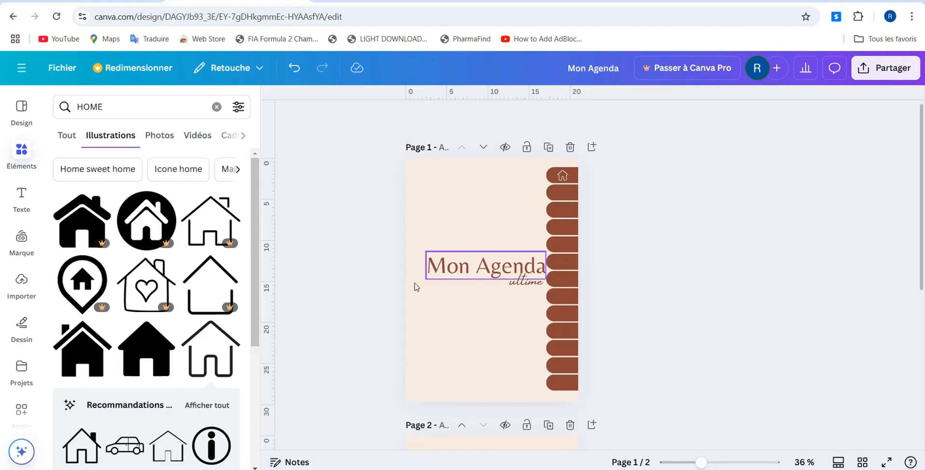
- Add a subheading text box to the cover and replace its placeholder with "jan"
{"action": "left_click", "coordinate": [21, 207]}
{"action": "left_click", "coordinate": [79, 323]}
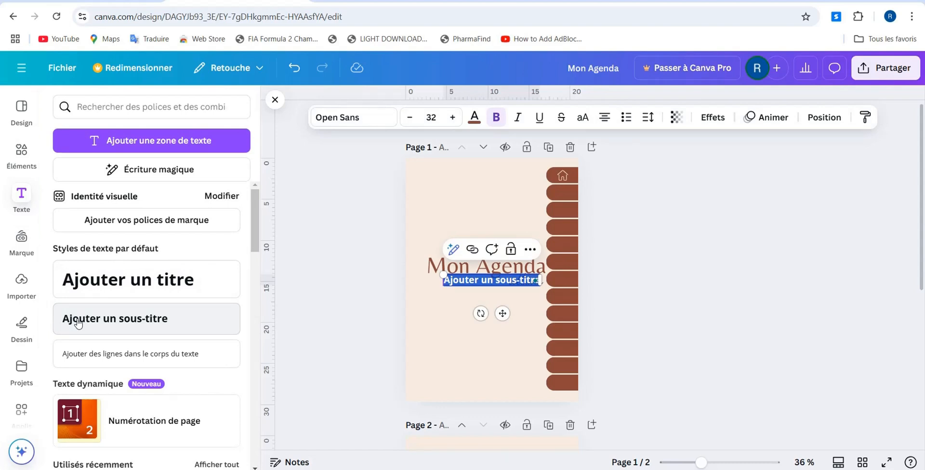
{"action": "key", "text": "BackSpace"}
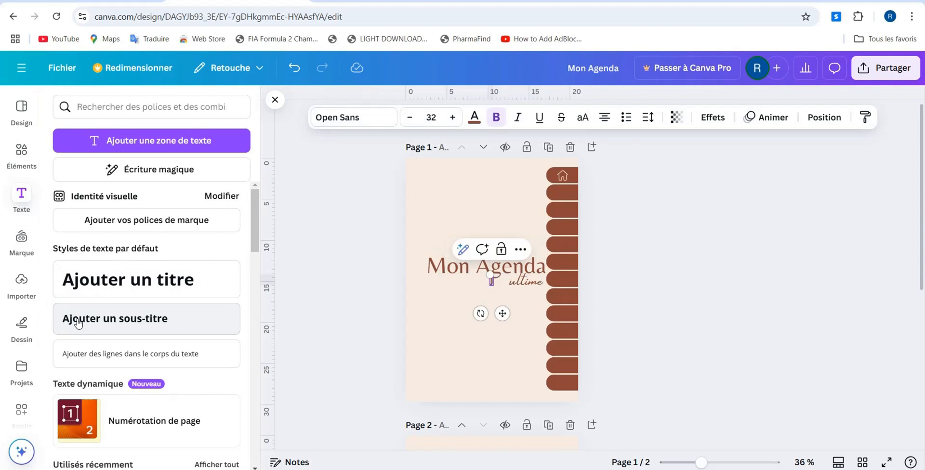
{"action": "type", "text": "a"}
{"action": "left_click", "coordinate": [727, 282]}
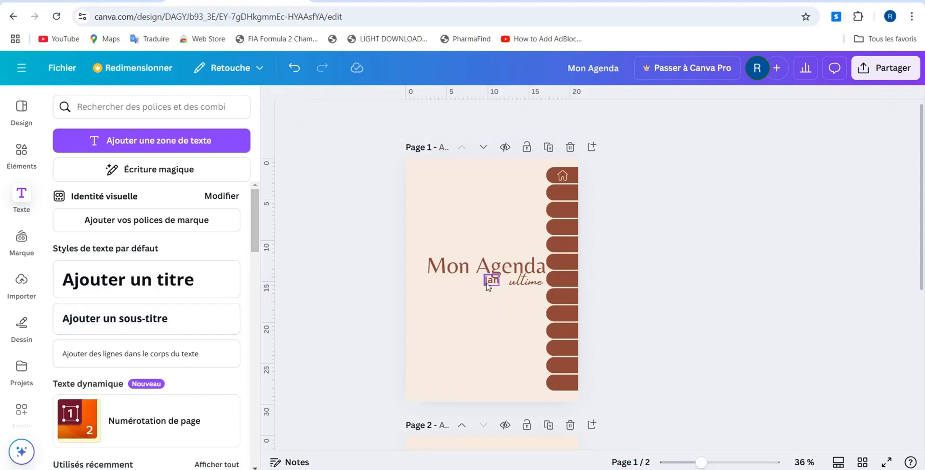
- Style the "jan" label in light-coloured Inter text and centre it on the second tab
{"action": "left_click_drag", "start_coordinate": [490, 282], "coordinate": [484, 301]}
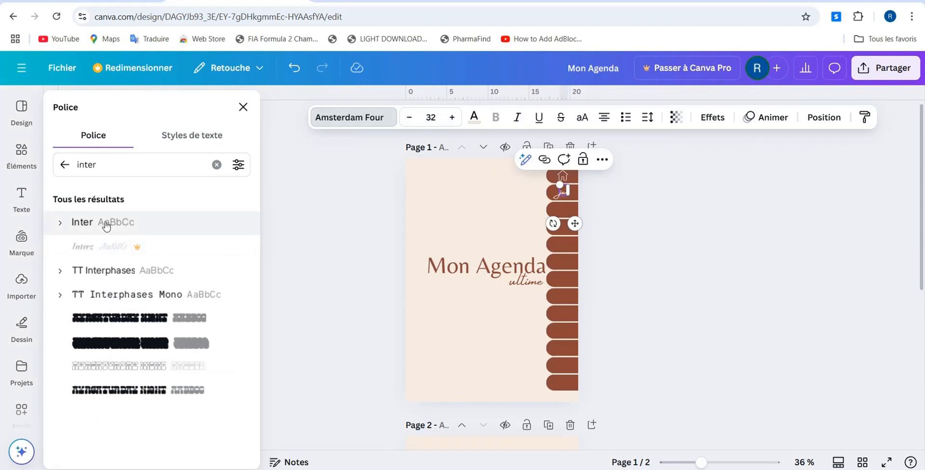
{"action": "left_click", "coordinate": [109, 220]}
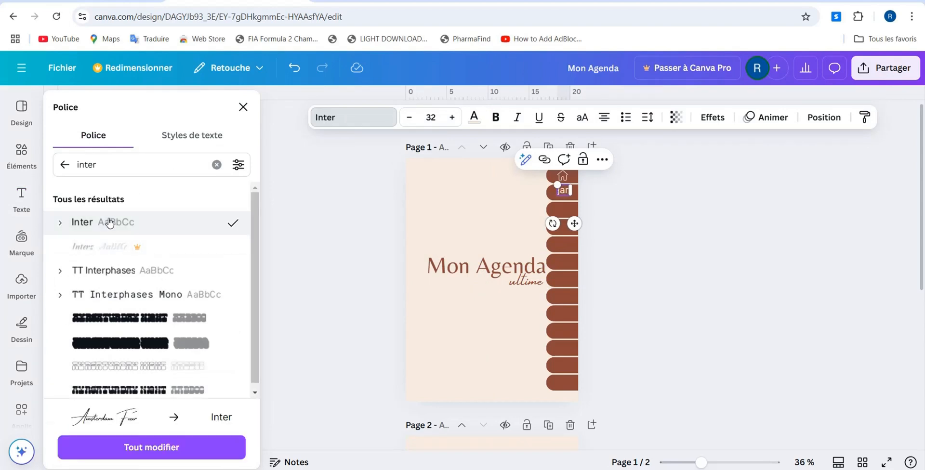
{"action": "left_click", "coordinate": [602, 160]}
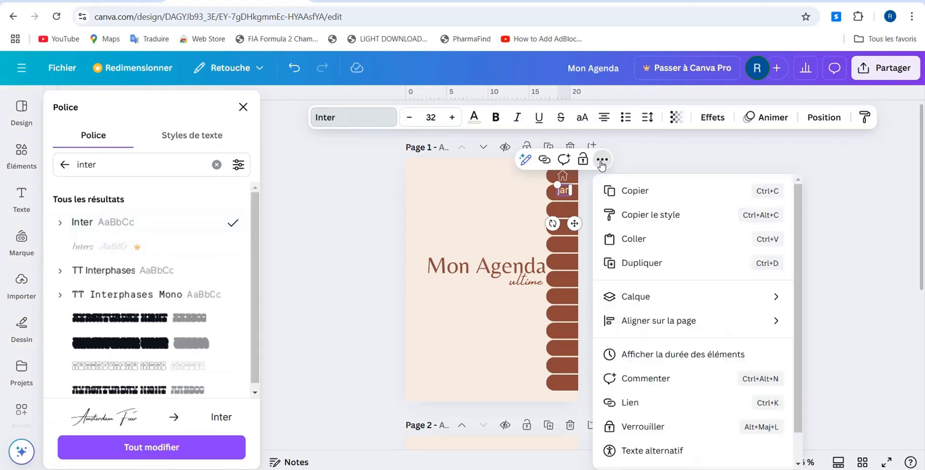
{"action": "left_click", "coordinate": [651, 176]}
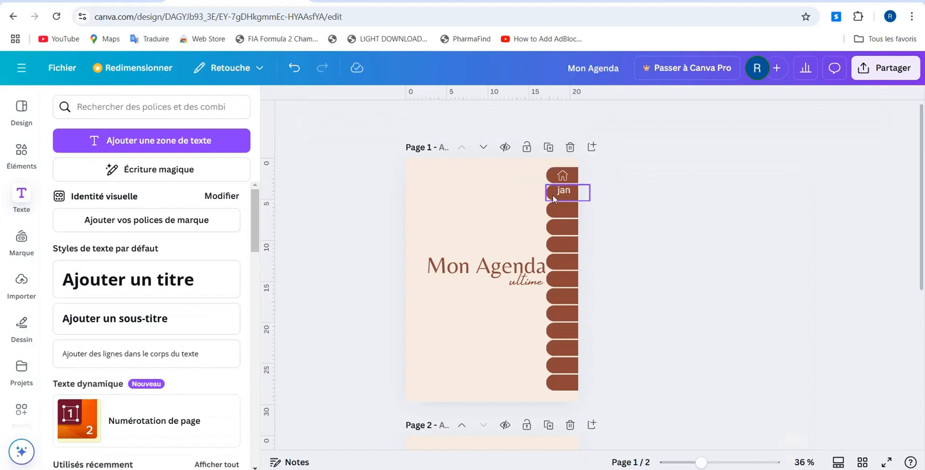
{"action": "left_click", "coordinate": [566, 195]}
{"action": "left_click_drag", "start_coordinate": [566, 195], "coordinate": [565, 192]}
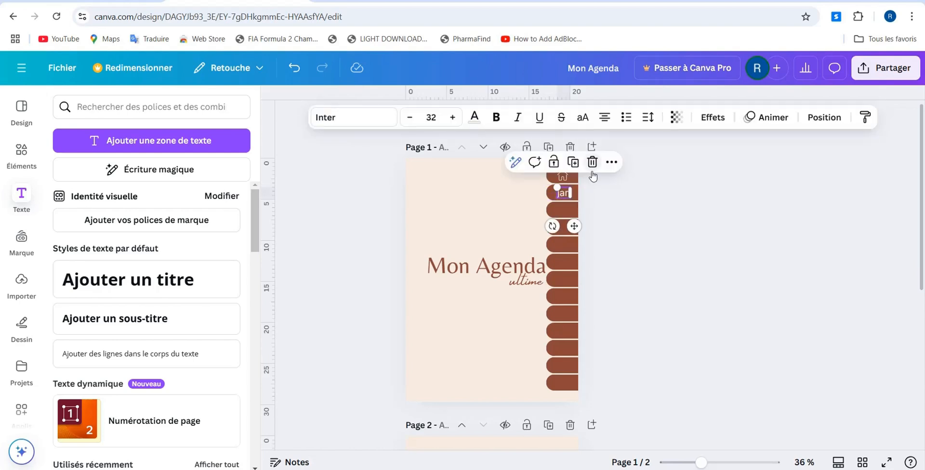
- Duplicate the month label onto the third and fourth tabs and change the copies to "fev" and "mar"
{"action": "left_click", "coordinate": [572, 162]}
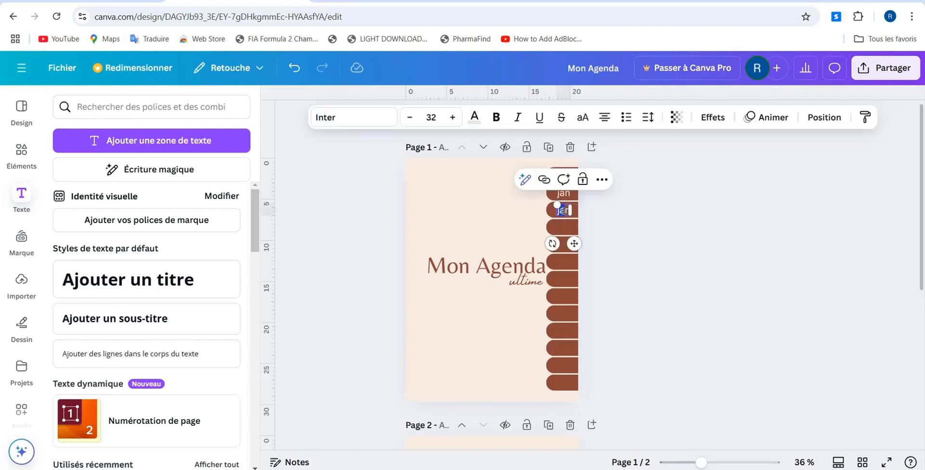
{"action": "left_click", "coordinate": [639, 245]}
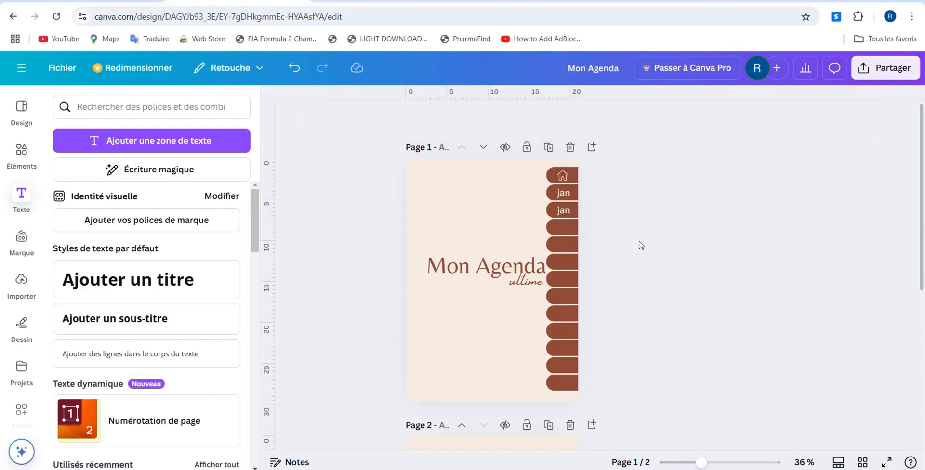
{"action": "left_click", "coordinate": [563, 213]}
{"action": "type", "text": "fev"}
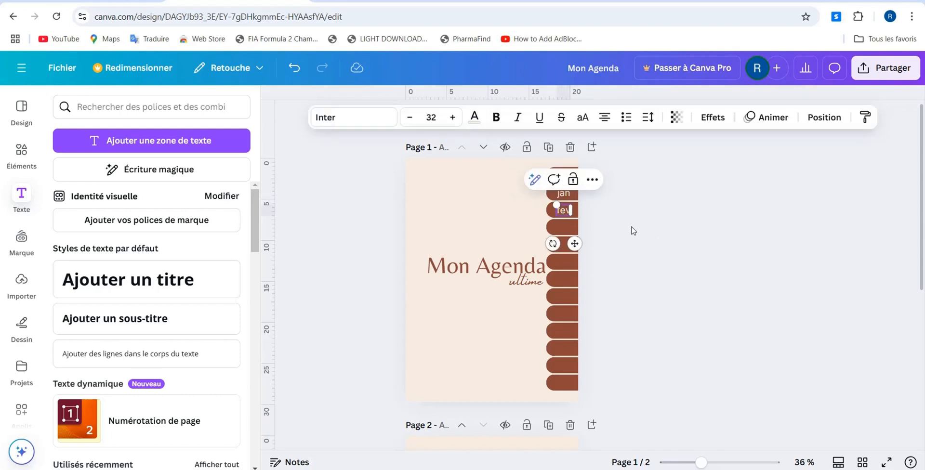
{"action": "left_click_drag", "start_coordinate": [563, 213], "coordinate": [561, 231]}
{"action": "double_click", "coordinate": [561, 229]}
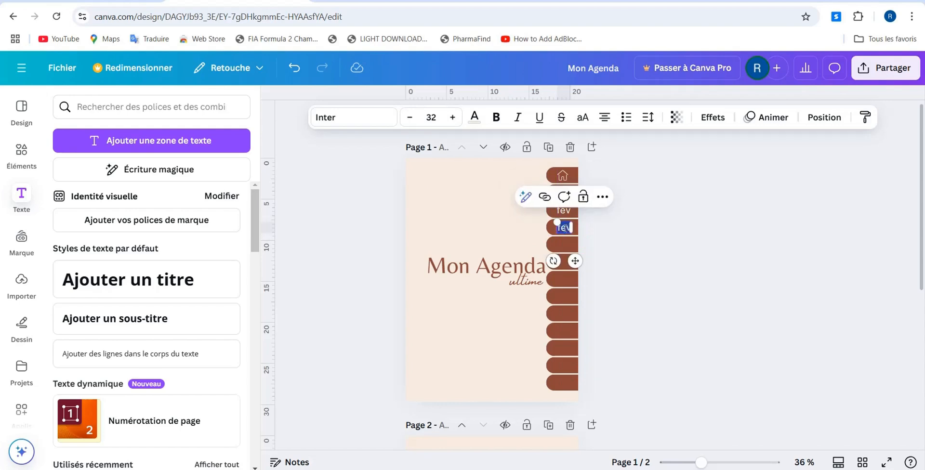
{"action": "type", "text": "mar"}
{"action": "left_click", "coordinate": [621, 266]}
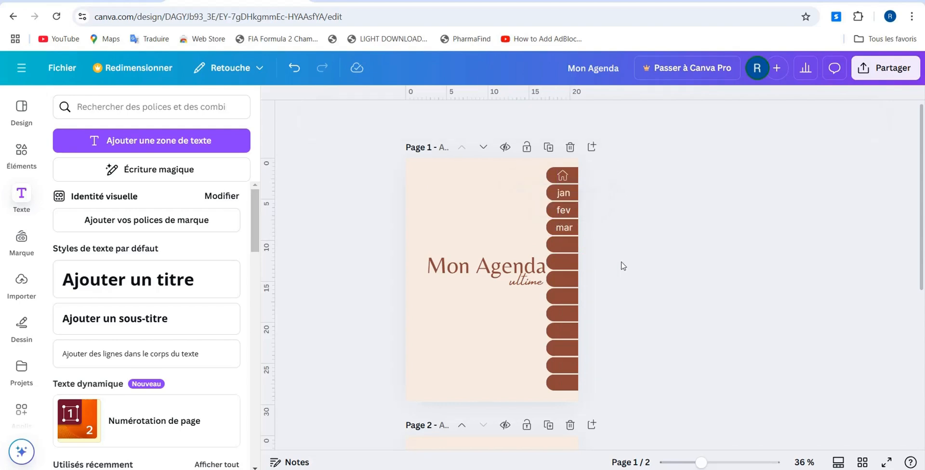
- Duplicate the month label onto the fifth and sixth tabs and change the copies to "avr" and "mai"
{"action": "left_click", "coordinate": [563, 228]}
{"action": "left_click", "coordinate": [576, 200]}
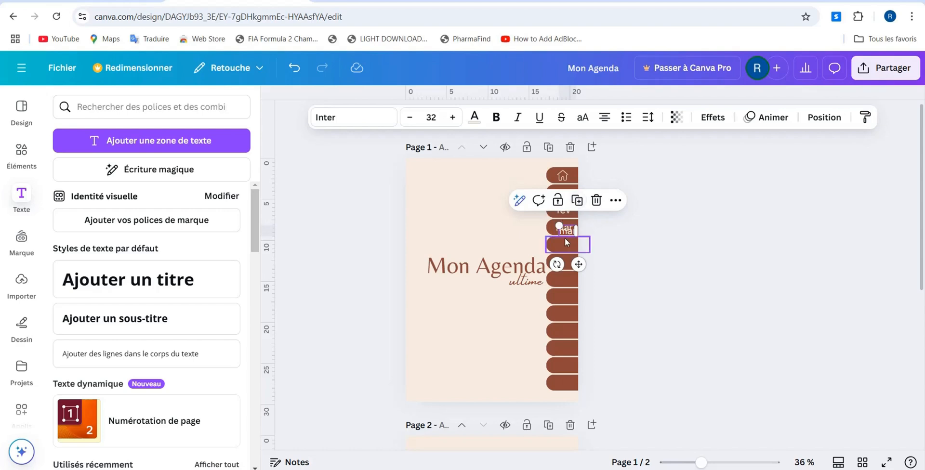
{"action": "left_click_drag", "start_coordinate": [565, 242], "coordinate": [566, 244]}
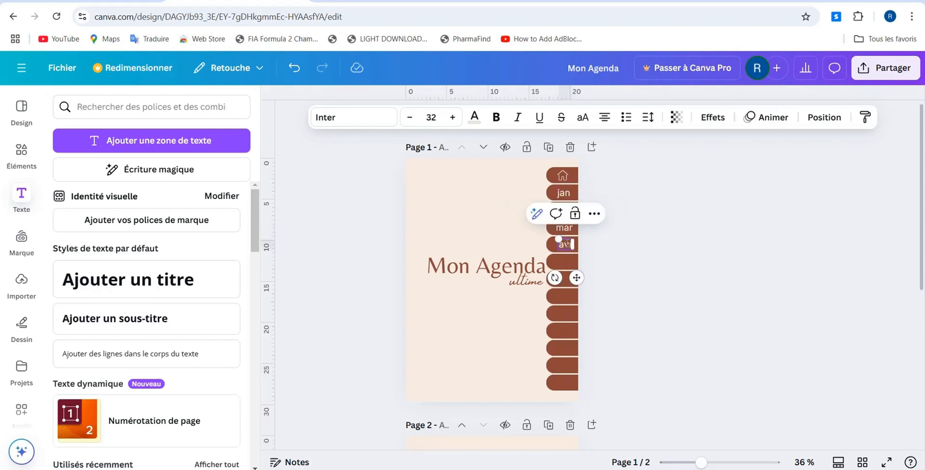
{"action": "left_click", "coordinate": [607, 239]}
{"action": "left_click", "coordinate": [566, 244]}
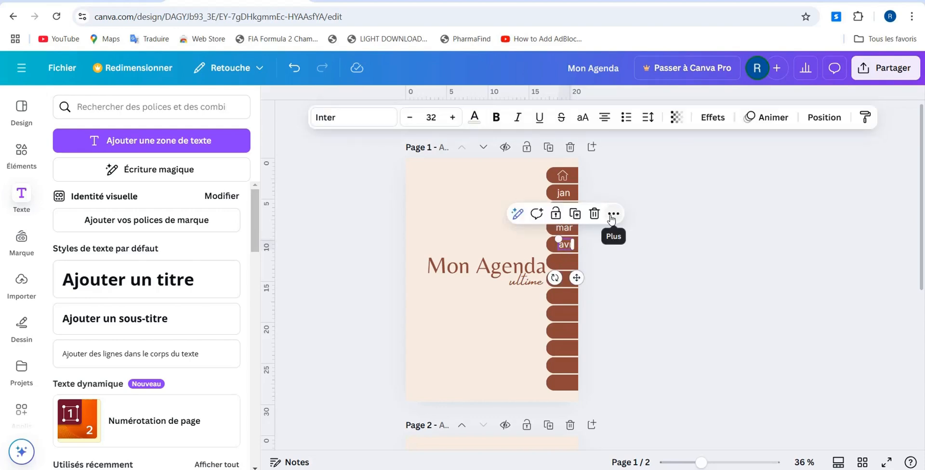
{"action": "left_click", "coordinate": [575, 217]}
{"action": "left_click_drag", "start_coordinate": [565, 245], "coordinate": [565, 260]}
{"action": "type", "text": "mai"}
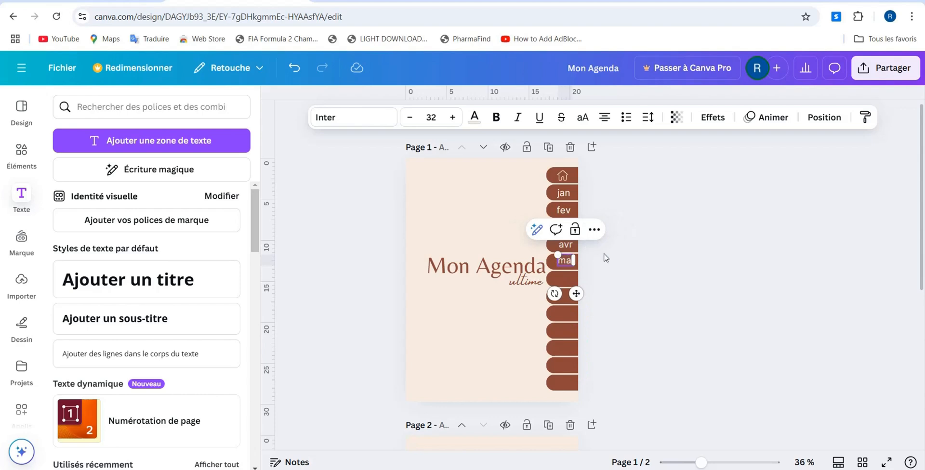
{"action": "left_click", "coordinate": [606, 258]}
- Duplicate the month label onto the seventh and eighth tabs, changing the copies to "jun" and the abbreviation for July
{"action": "left_click_drag", "start_coordinate": [566, 248], "coordinate": [565, 279]}
{"action": "left_click", "coordinate": [564, 260]}
{"action": "left_click", "coordinate": [575, 230]}
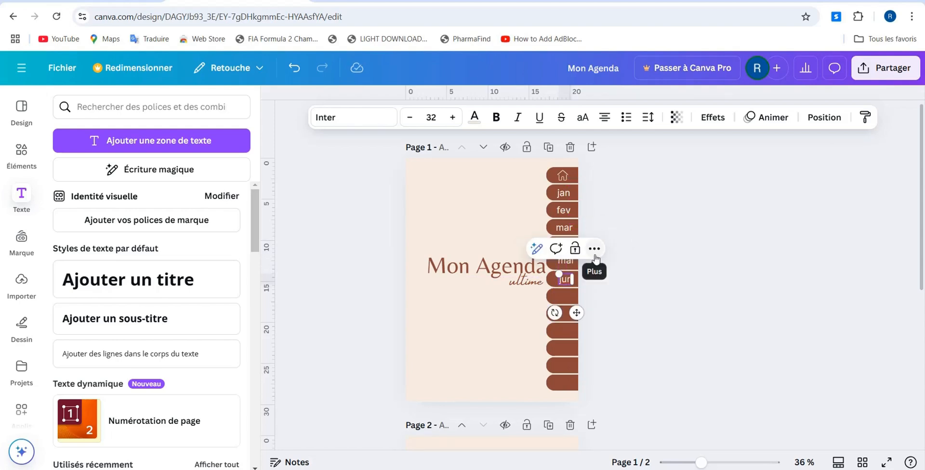
{"action": "left_click", "coordinate": [618, 296]}
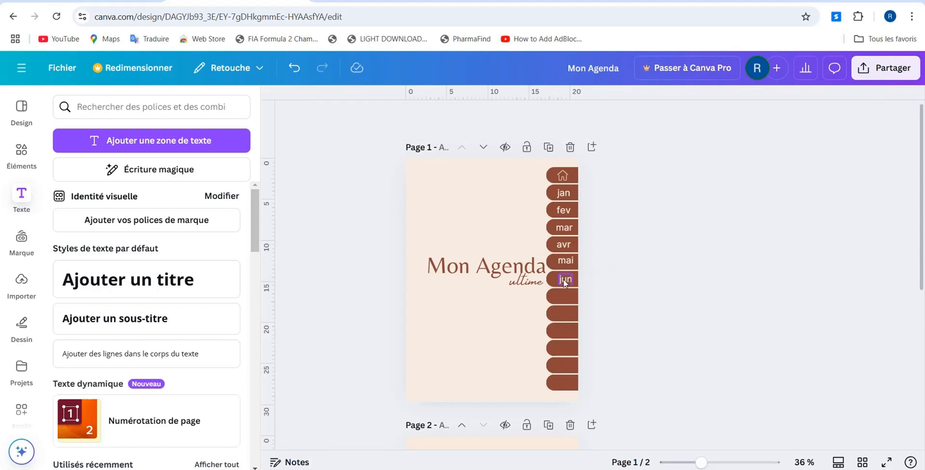
{"action": "left_click", "coordinate": [566, 282]}
{"action": "left_click_drag", "start_coordinate": [566, 283], "coordinate": [568, 296]}
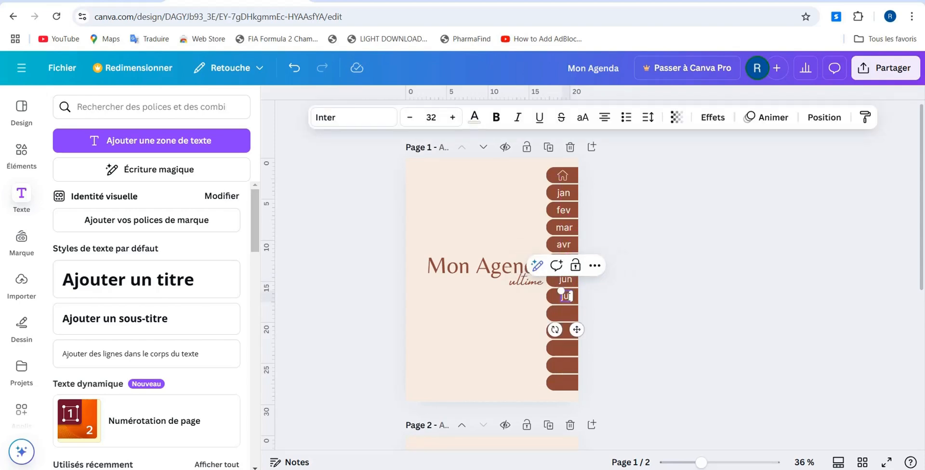
{"action": "left_click", "coordinate": [757, 328]}
- Duplicate the July label onto the ninth tab and change the copy to "aou"
{"action": "left_click", "coordinate": [566, 296]}
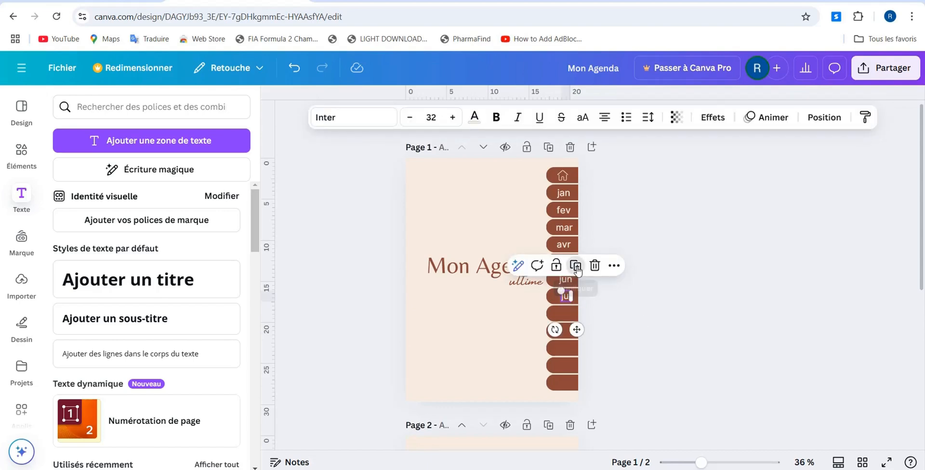
{"action": "left_click_drag", "start_coordinate": [566, 297], "coordinate": [565, 313]}
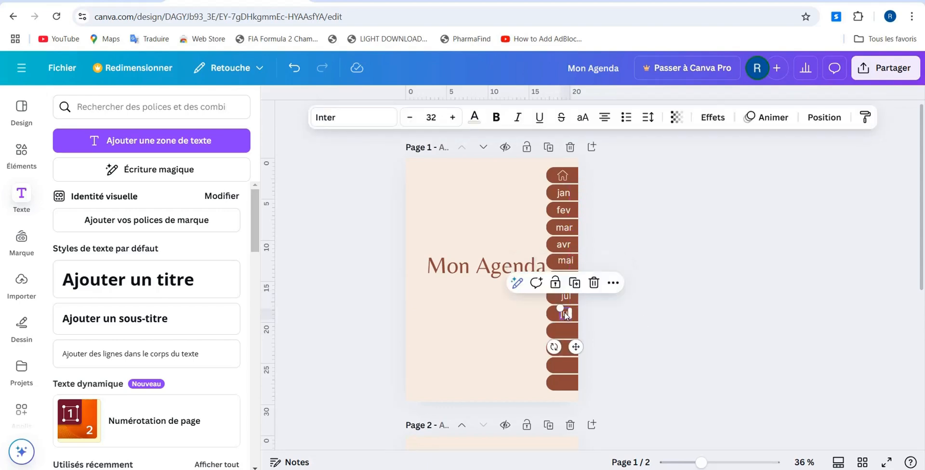
{"action": "double_click", "coordinate": [565, 313]}
{"action": "type", "text": "aou"}
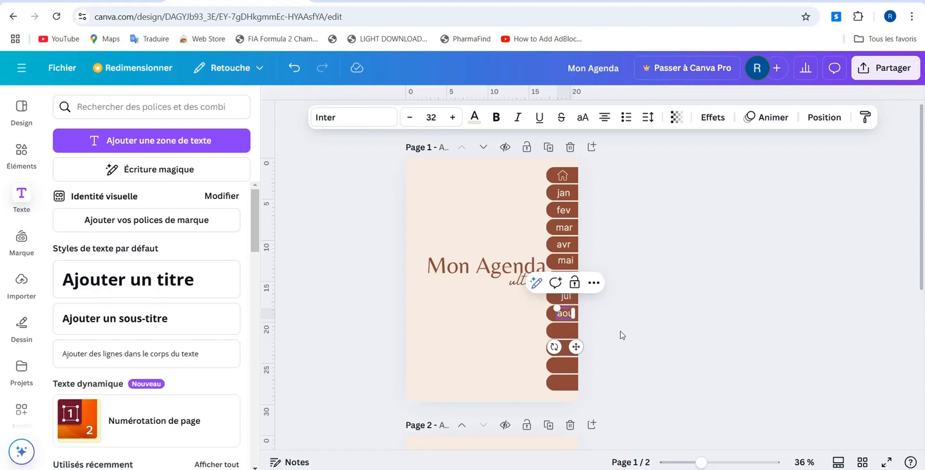
{"action": "left_click", "coordinate": [621, 336]}
- Duplicate the "aou" label onto the tenth tab and change the copy to "sep"
{"action": "left_click", "coordinate": [564, 313]}
{"action": "left_click_drag", "start_coordinate": [564, 313], "coordinate": [564, 328]}
{"action": "left_click", "coordinate": [607, 468]}
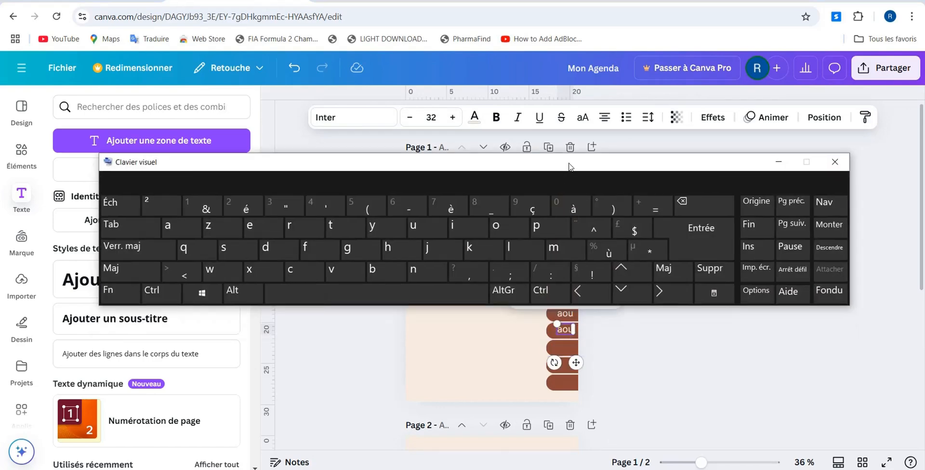
{"action": "double_click", "coordinate": [565, 330]}
{"action": "left_click", "coordinate": [223, 247]}
{"action": "left_click", "coordinate": [249, 225]}
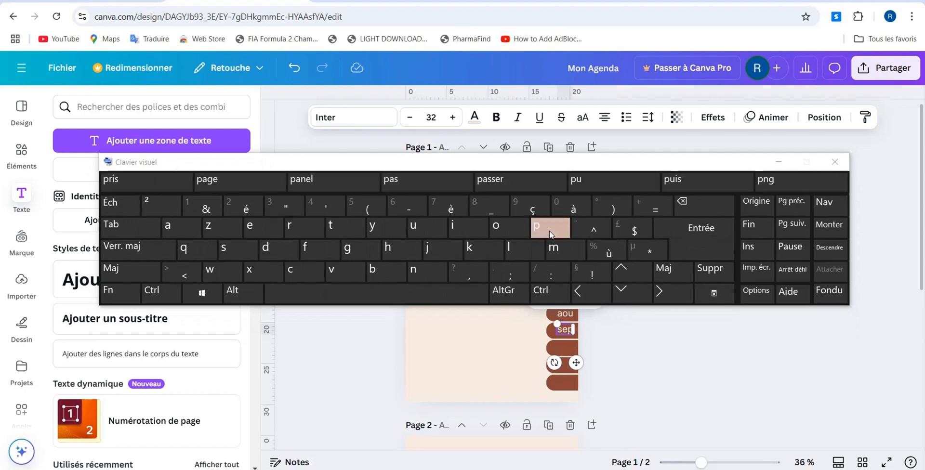
{"action": "left_click", "coordinate": [536, 225]}
{"action": "left_click", "coordinate": [834, 162]}
- Duplicate the "sep" label onto the eleventh tab and change the copy to "oct"
{"action": "left_click", "coordinate": [561, 334]}
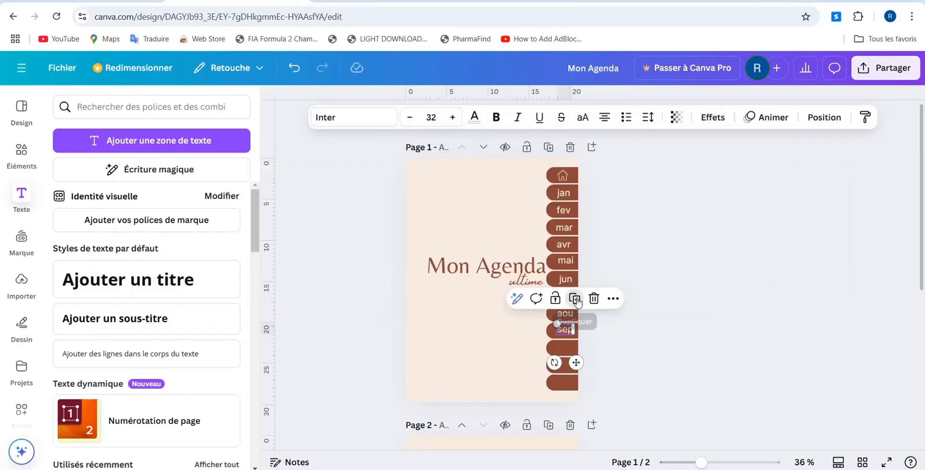
{"action": "left_click", "coordinate": [574, 299]}
{"action": "left_click_drag", "start_coordinate": [565, 337], "coordinate": [563, 347]}
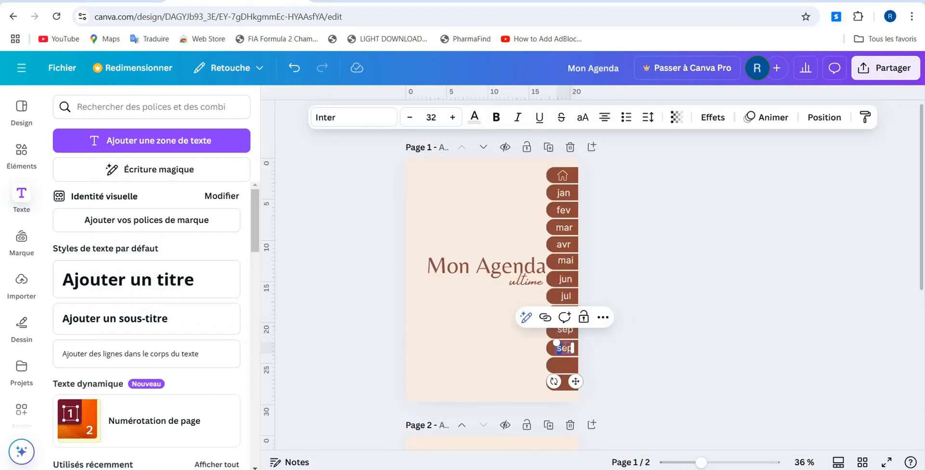
{"action": "left_click", "coordinate": [606, 350]}
- Duplicate the "oct" label onto the twelfth tab and change the copy to "nov"
{"action": "left_click", "coordinate": [565, 353]}
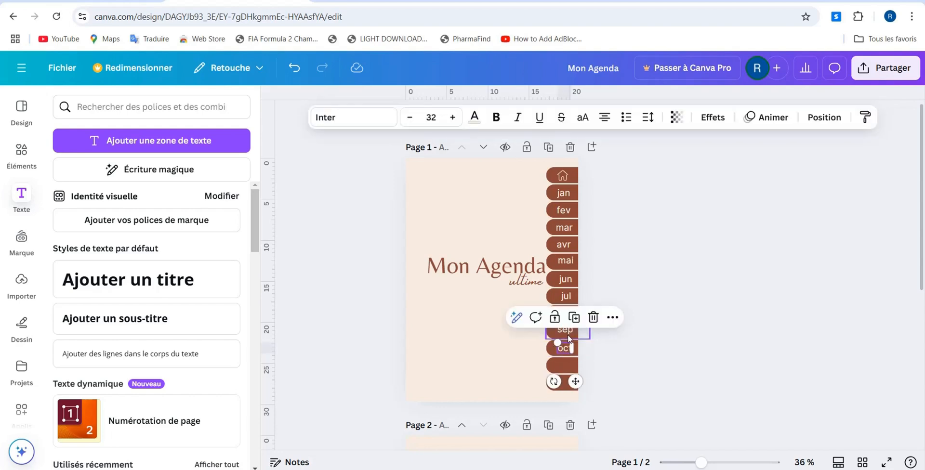
{"action": "left_click", "coordinate": [574, 318]}
{"action": "left_click_drag", "start_coordinate": [564, 351], "coordinate": [562, 365]}
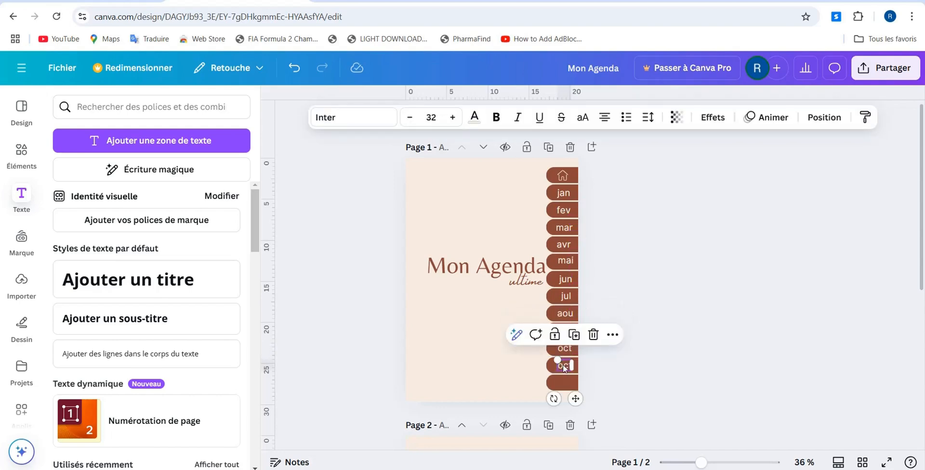
{"action": "double_click", "coordinate": [562, 365]}
{"action": "type", "text": "nov"}
{"action": "left_click", "coordinate": [594, 371]}
- Duplicate the "nov" label onto the last tab and change the copy to "dec"
{"action": "left_click", "coordinate": [564, 366]}
{"action": "left_click", "coordinate": [575, 335]}
{"action": "left_click_drag", "start_coordinate": [566, 368], "coordinate": [563, 383]}
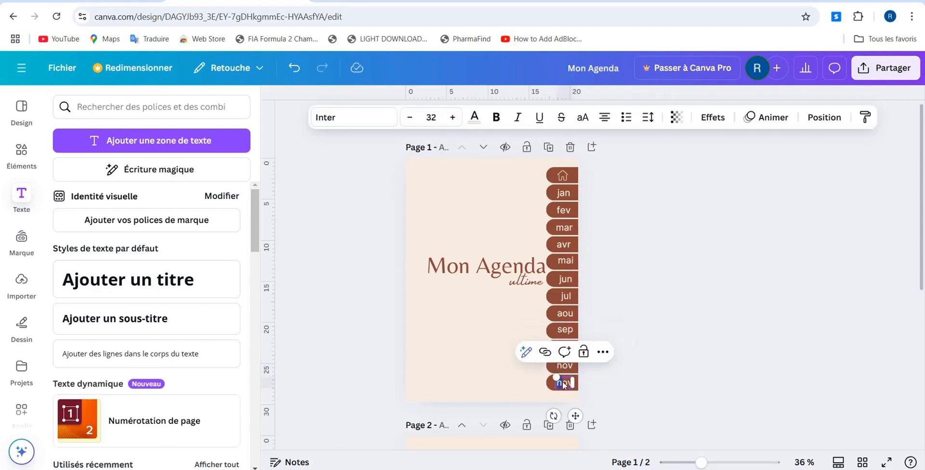
{"action": "double_click", "coordinate": [563, 382]}
{"action": "type", "text": "dec"}
{"action": "left_click", "coordinate": [721, 344]}
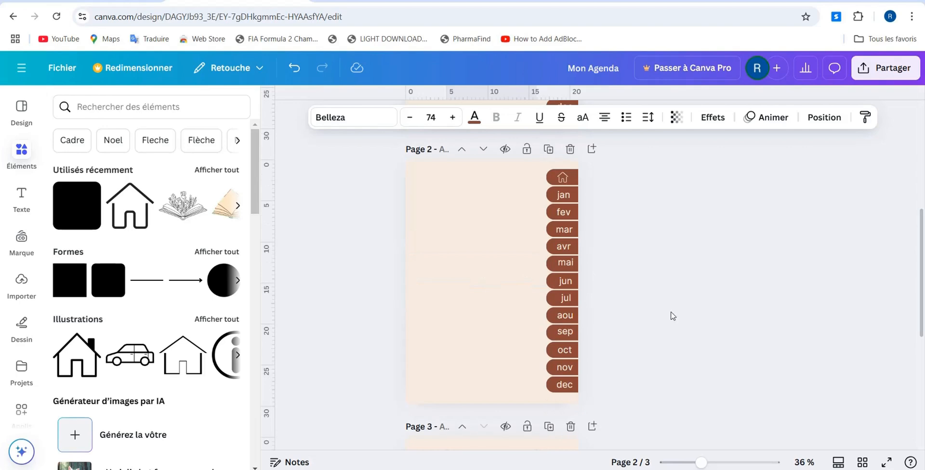
- Add a title text reading "Bienvenue" to page 2
{"action": "left_click", "coordinate": [471, 185]}
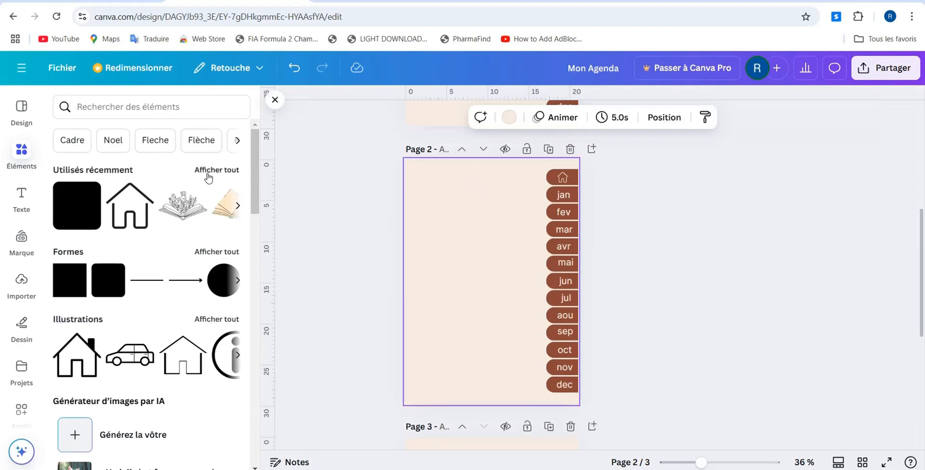
{"action": "left_click", "coordinate": [22, 200]}
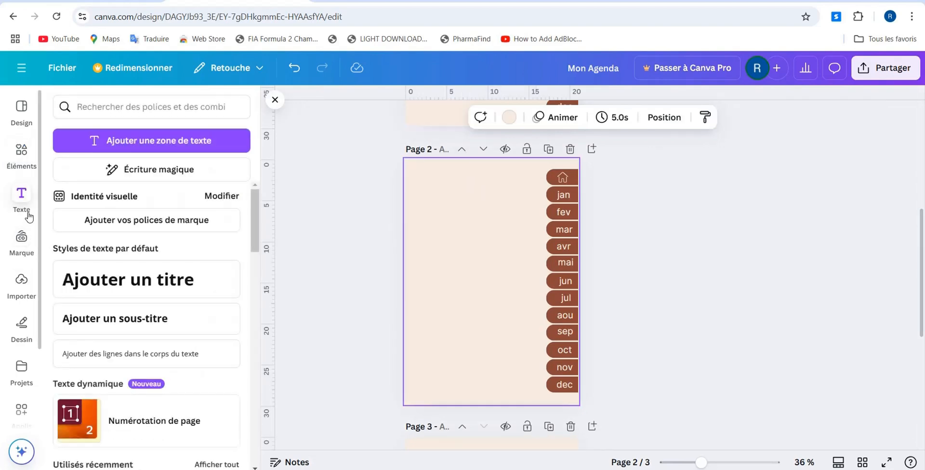
{"action": "left_click", "coordinate": [95, 284]}
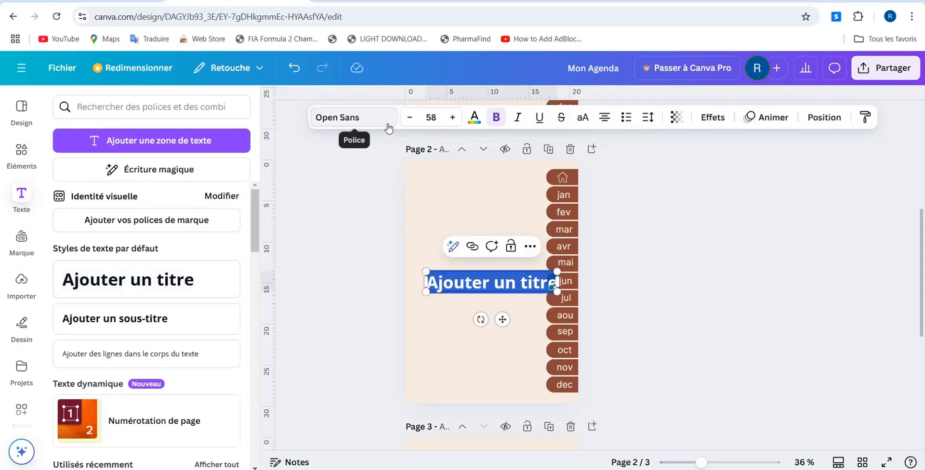
{"action": "type", "text": "Bi"}
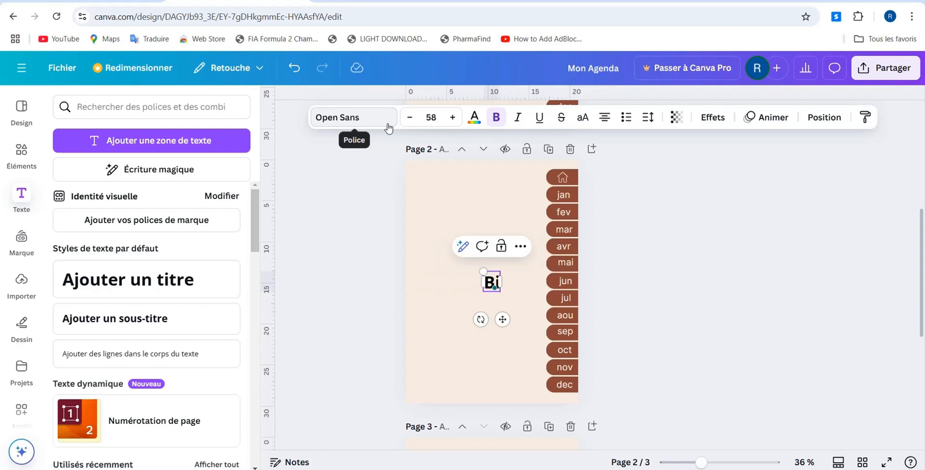
{"action": "type", "text": "envenue"}
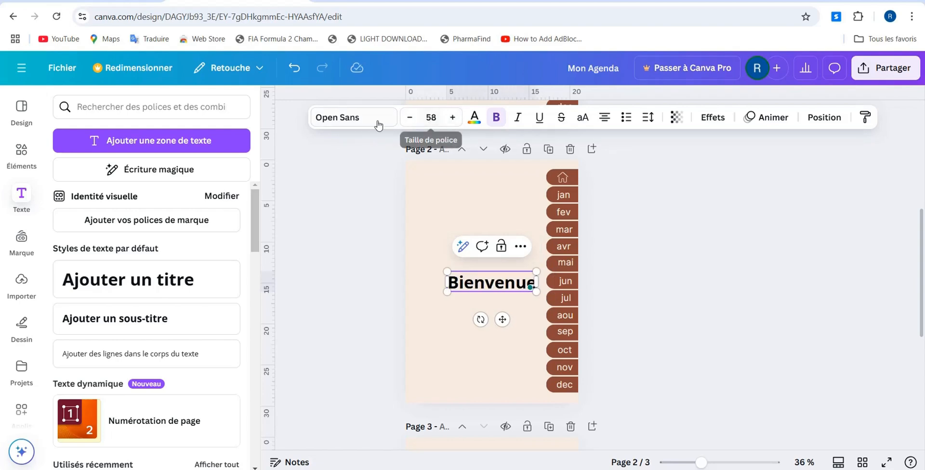
- Set the "Bienvenue" title in the Belleza font at size 70
{"action": "double_click", "coordinate": [500, 283]}
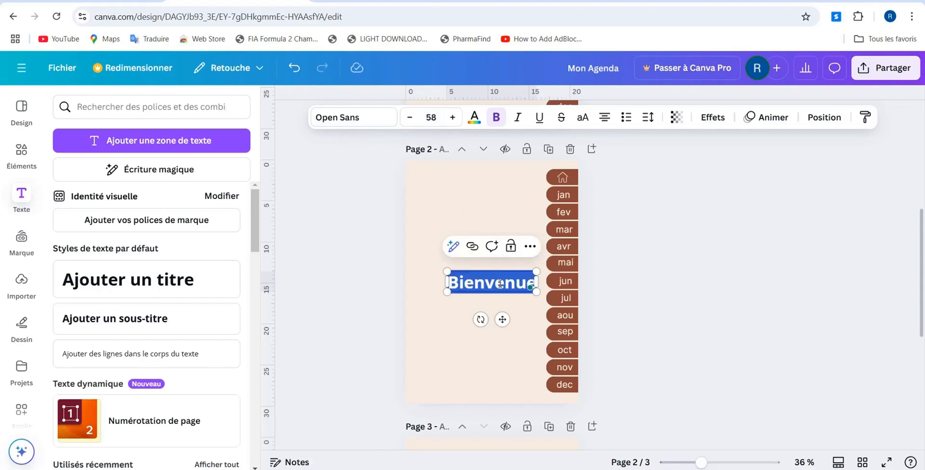
{"action": "left_click", "coordinate": [381, 118]}
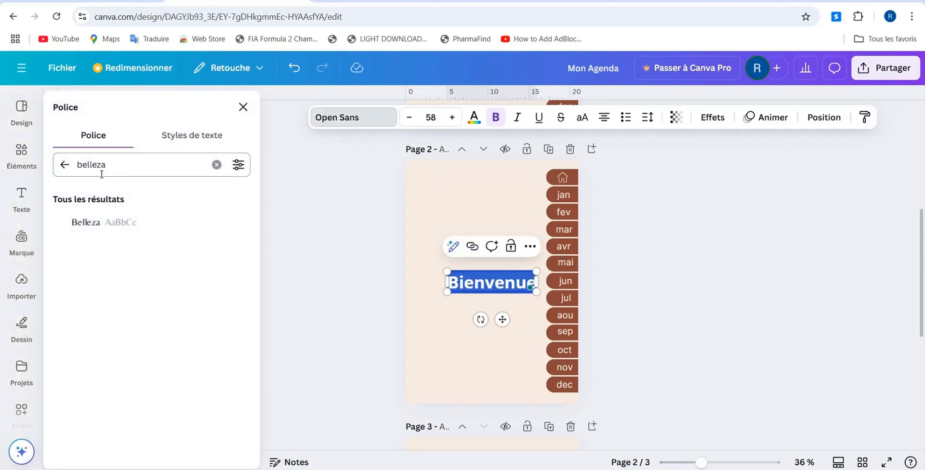
{"action": "left_click", "coordinate": [101, 232]}
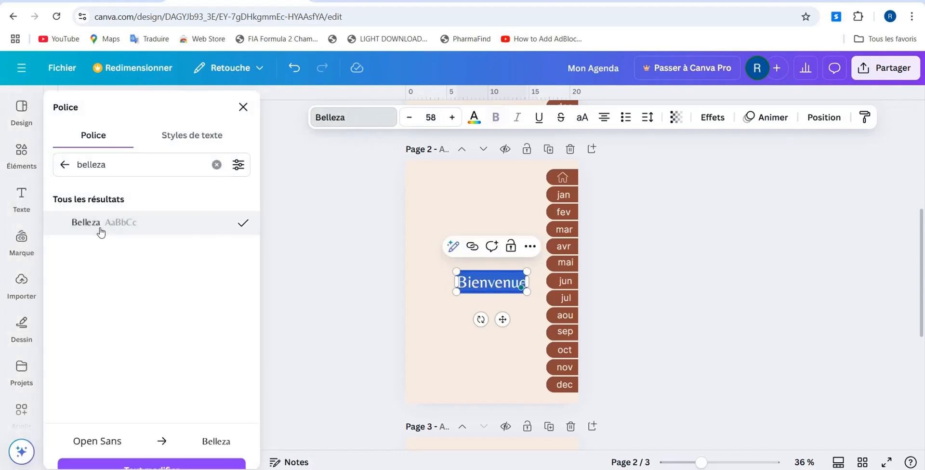
{"action": "left_click", "coordinate": [452, 117]}
{"action": "left_click", "coordinate": [452, 117]}
{"action": "left_click", "coordinate": [452, 117]}
{"action": "left_click", "coordinate": [452, 118]}
{"action": "left_click", "coordinate": [452, 117]}
{"action": "left_click", "coordinate": [451, 118]}
{"action": "left_click", "coordinate": [454, 126]}
{"action": "left_click", "coordinate": [455, 126]}
{"action": "left_click", "coordinate": [455, 126]}
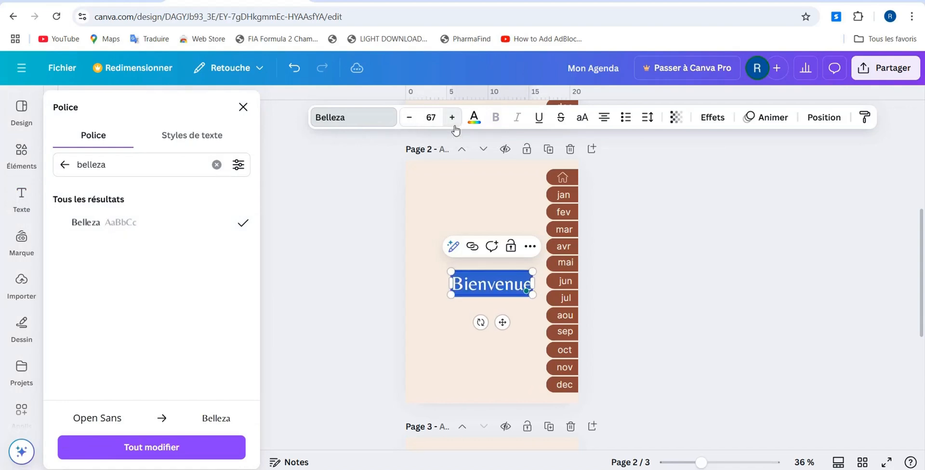
{"action": "left_click", "coordinate": [455, 126]}
{"action": "left_click", "coordinate": [454, 127]}
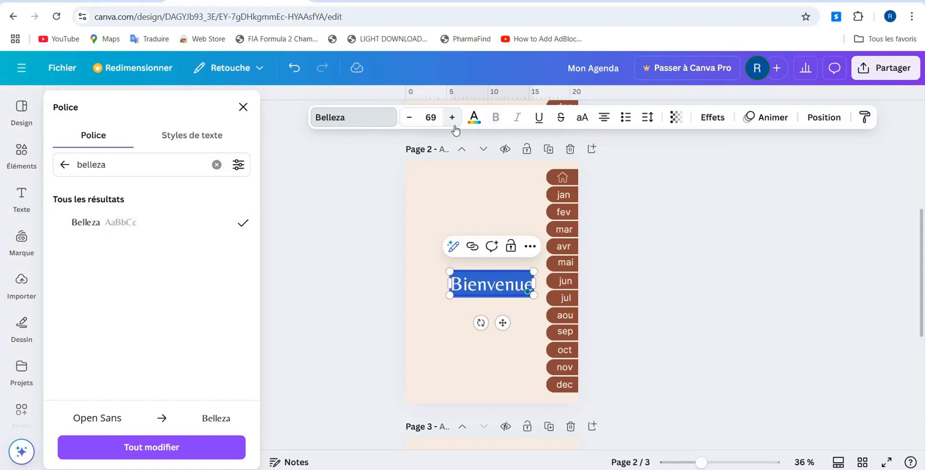
{"action": "left_click", "coordinate": [454, 126]}
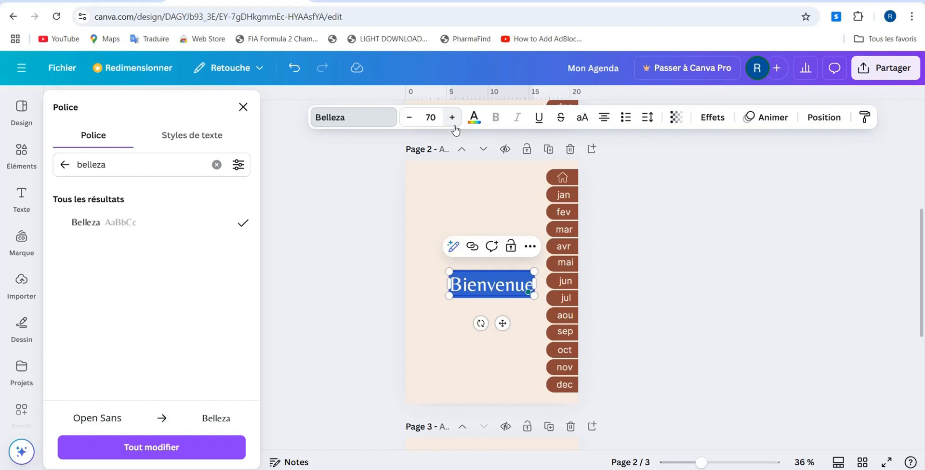
{"action": "left_click", "coordinate": [625, 292]}
{"action": "left_click", "coordinate": [650, 200]}
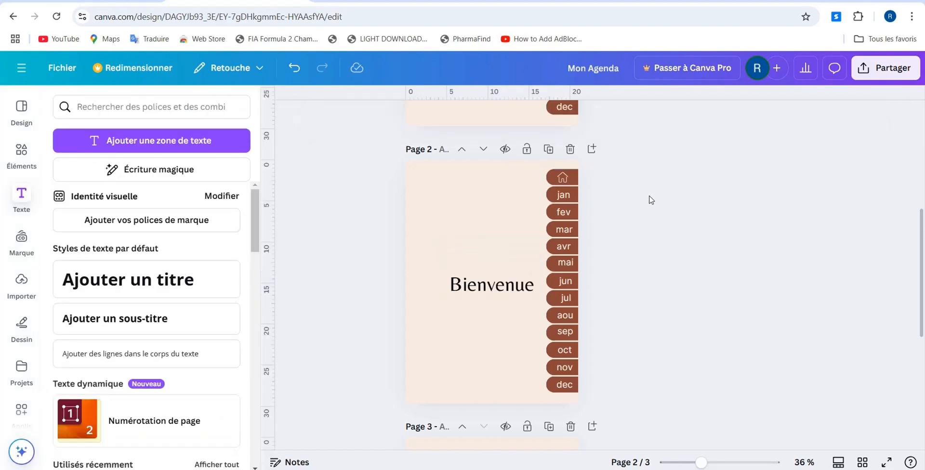
- Place the "Bienvenue" title near the top of page 2, left of the tabs, and colour it brown 8D493A
{"action": "left_click_drag", "start_coordinate": [479, 282], "coordinate": [477, 182]}
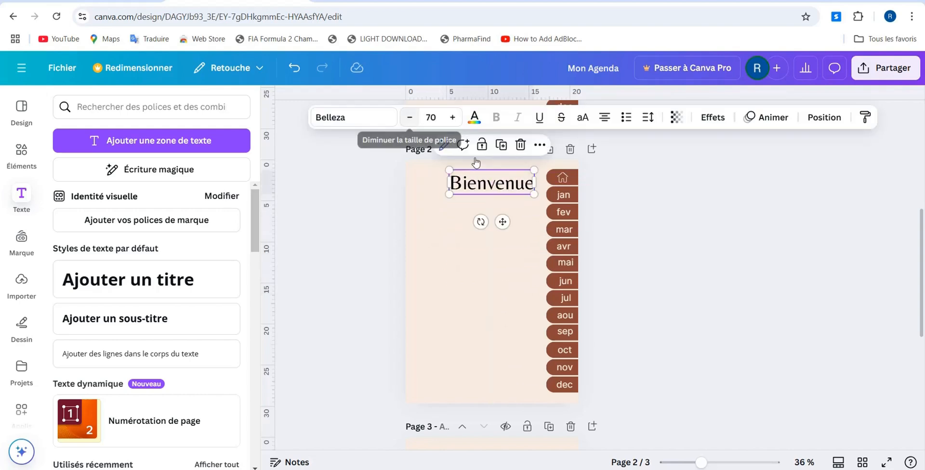
{"action": "double_click", "coordinate": [491, 182]}
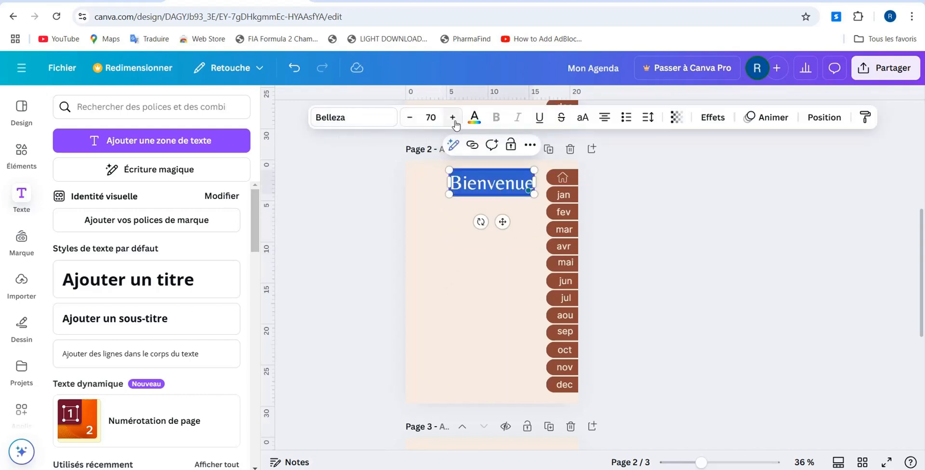
{"action": "left_click", "coordinate": [474, 117]}
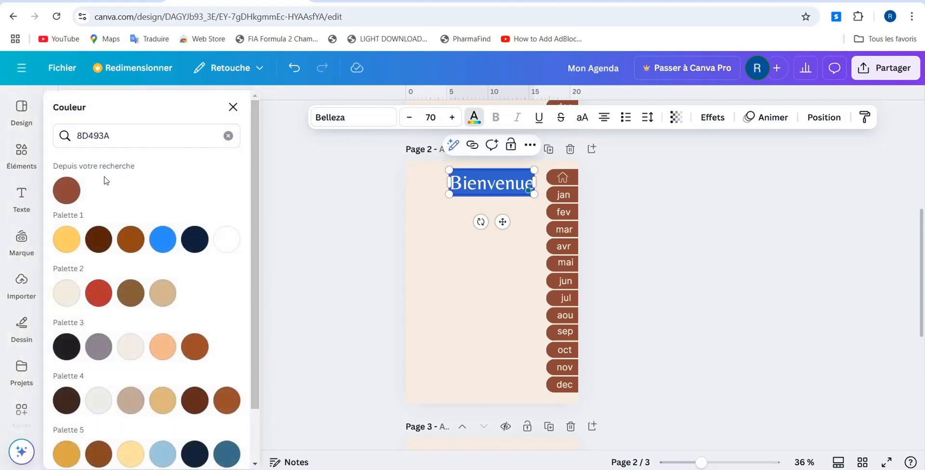
{"action": "left_click", "coordinate": [74, 191]}
{"action": "left_click", "coordinate": [432, 316]}
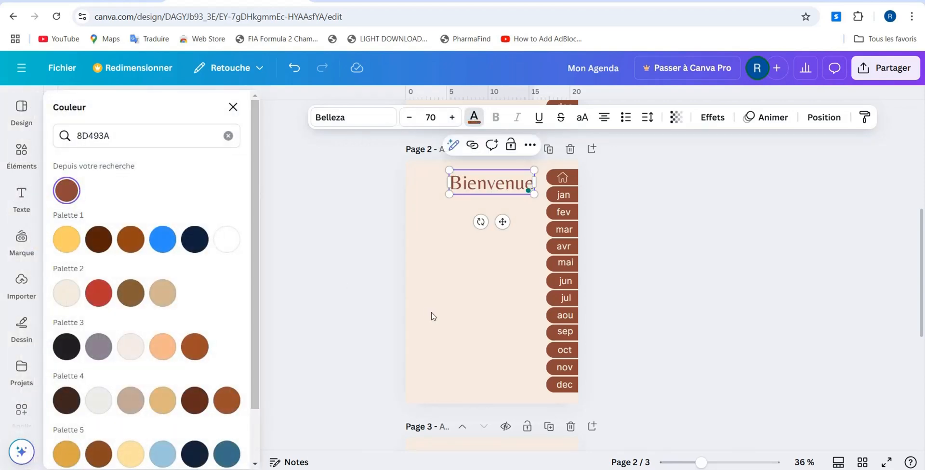
{"action": "left_click_drag", "start_coordinate": [492, 186], "coordinate": [483, 190]}
{"action": "left_click", "coordinate": [372, 242]}
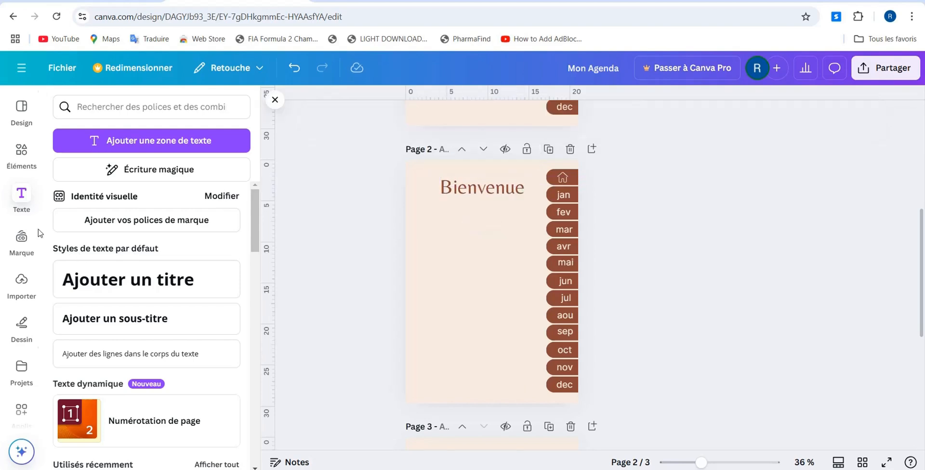
- Add a brown rounded rectangle to page 2, widen and heighten it to fill the space beside the tabs, and position it under the title
{"action": "left_click", "coordinate": [25, 153]}
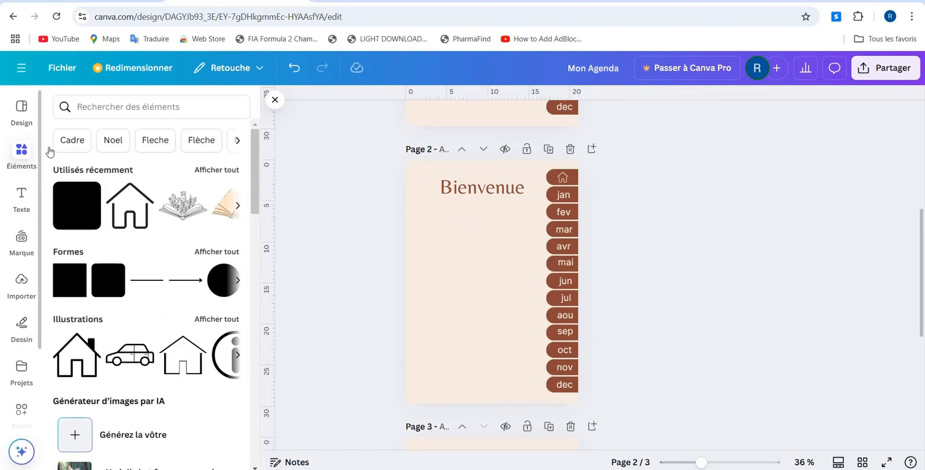
{"action": "left_click", "coordinate": [78, 216]}
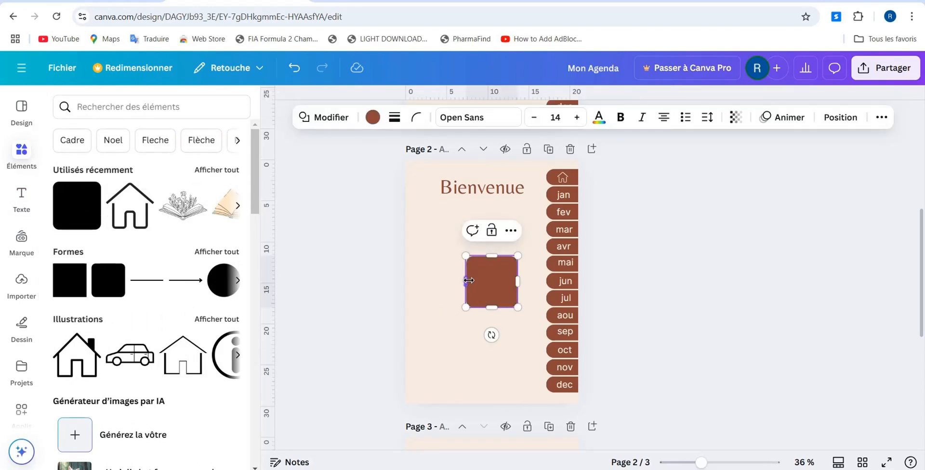
{"action": "left_click_drag", "start_coordinate": [468, 280], "coordinate": [430, 280]}
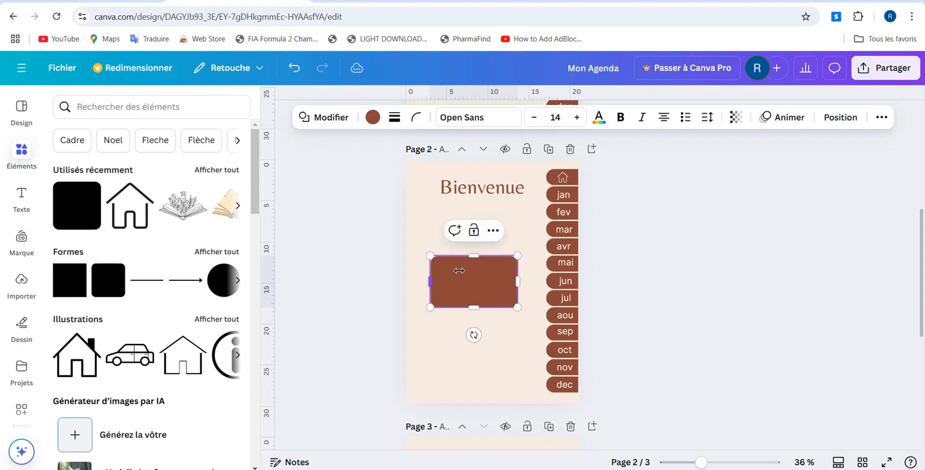
{"action": "left_click_drag", "start_coordinate": [519, 283], "coordinate": [542, 285]}
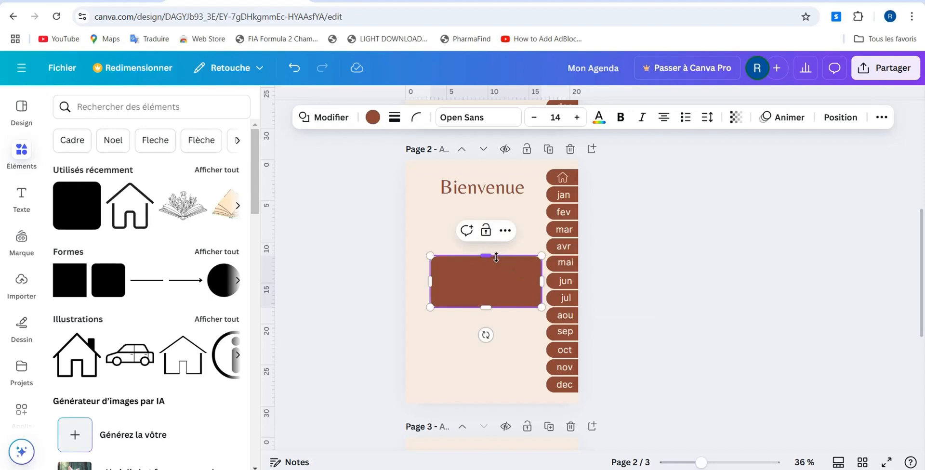
{"action": "left_click_drag", "start_coordinate": [489, 256], "coordinate": [501, 216]}
{"action": "left_click", "coordinate": [625, 281]}
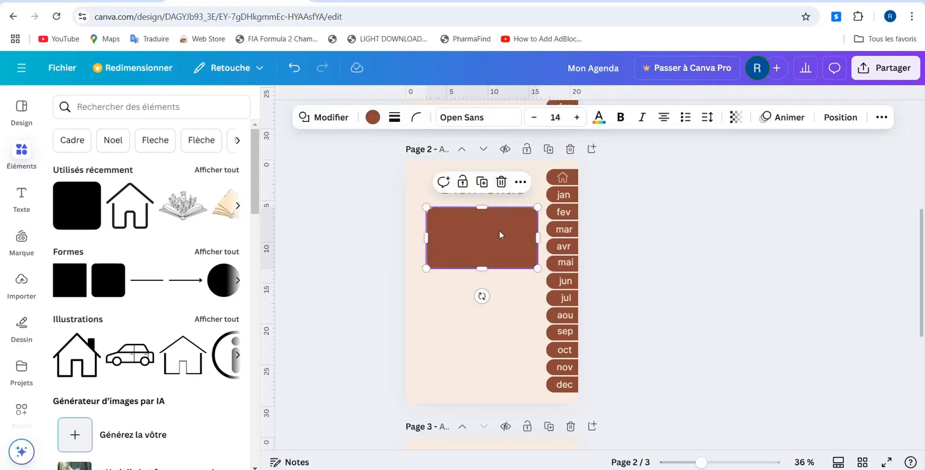
- Set the rounded rectangle's transparency to 50
{"action": "left_click", "coordinate": [732, 117]}
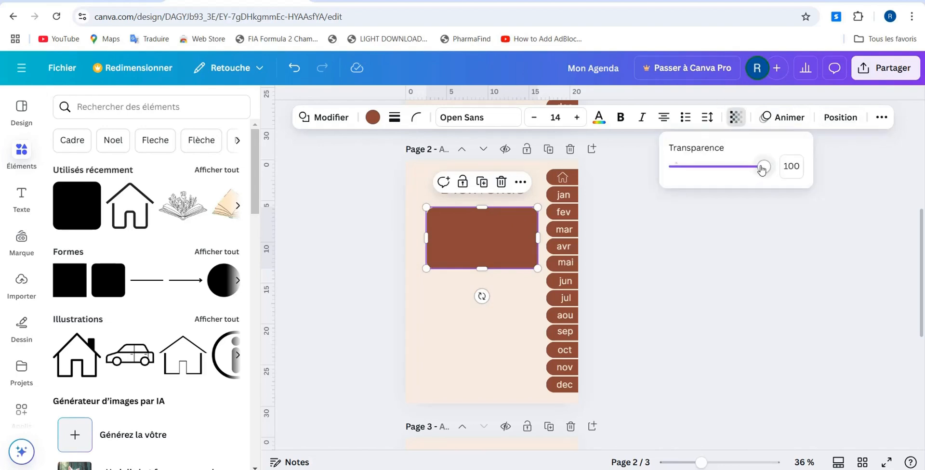
{"action": "left_click_drag", "start_coordinate": [761, 170], "coordinate": [720, 171]}
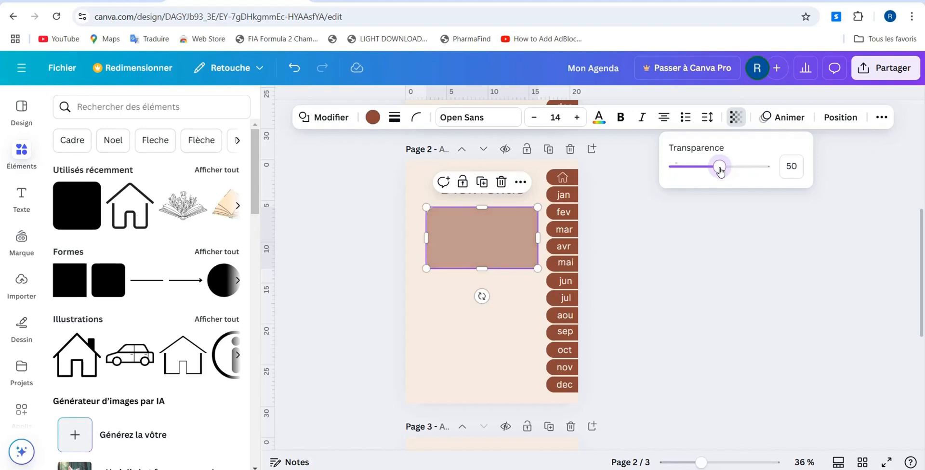
- Add a subtitle text box to page 2 just below the rounded rectangle, undoing the accidental duplicate
{"action": "left_click", "coordinate": [696, 254]}
{"action": "left_click", "coordinate": [697, 258]}
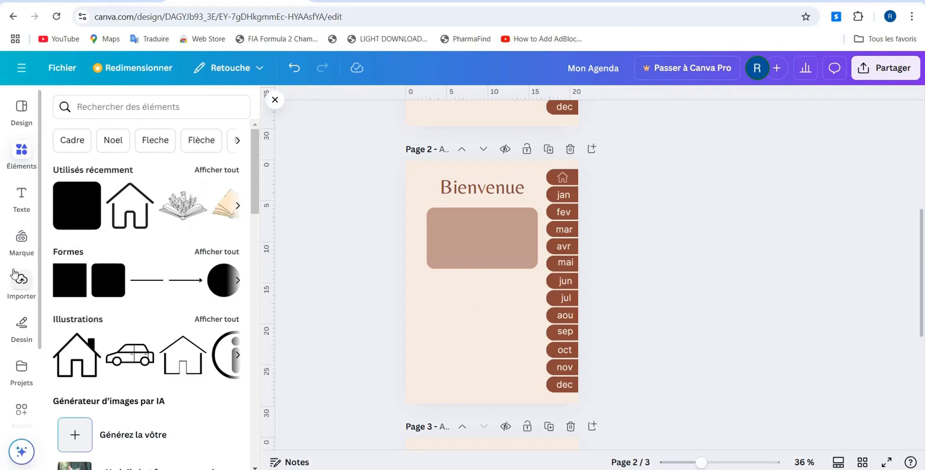
{"action": "left_click", "coordinate": [21, 195]}
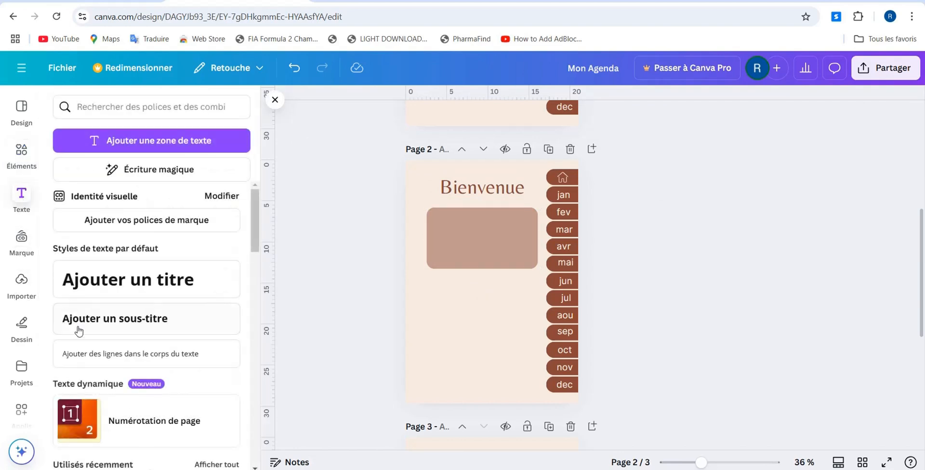
{"action": "left_click", "coordinate": [100, 320]}
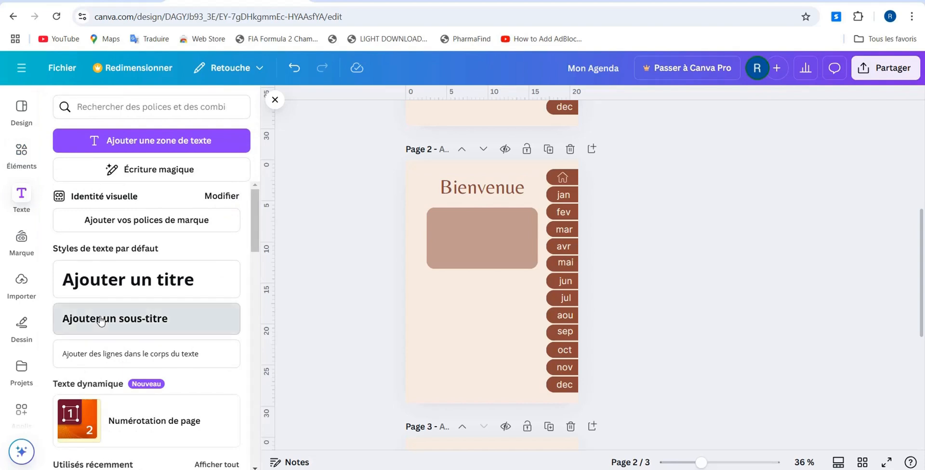
{"action": "left_click", "coordinate": [101, 321]}
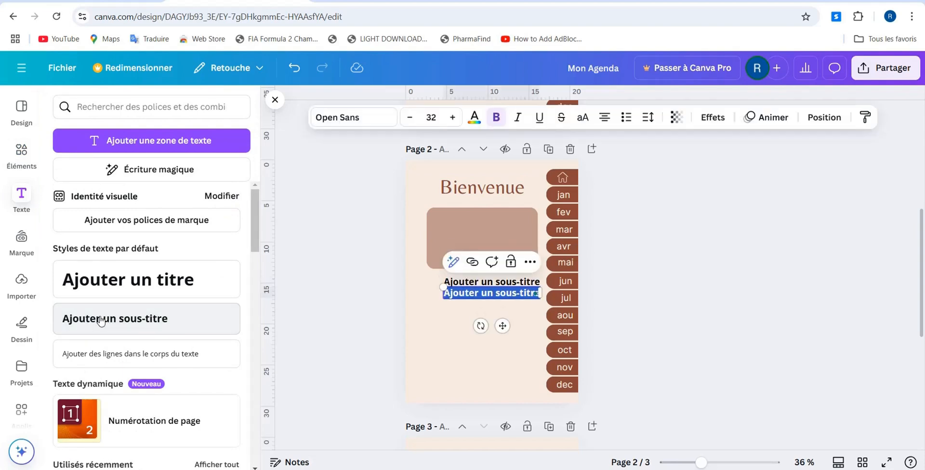
{"action": "type", "text": "N"}
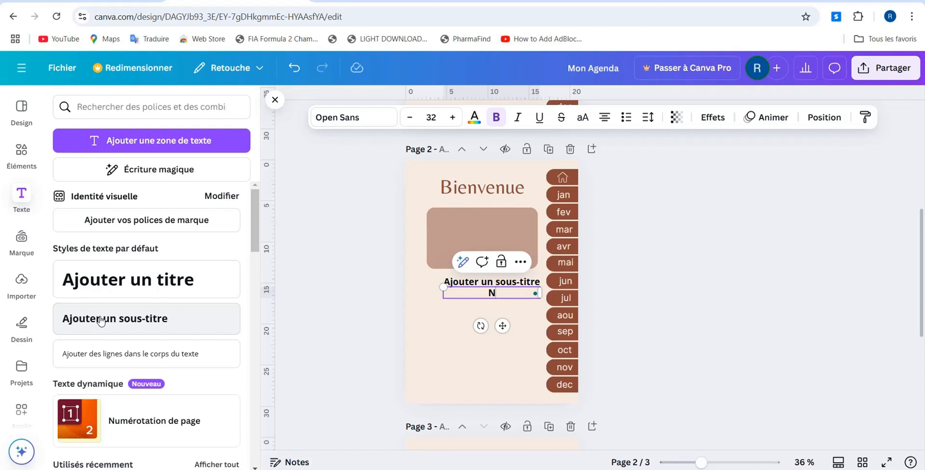
{"action": "key", "text": "ctrl+z"}
{"action": "key", "text": "ctrl+z"}
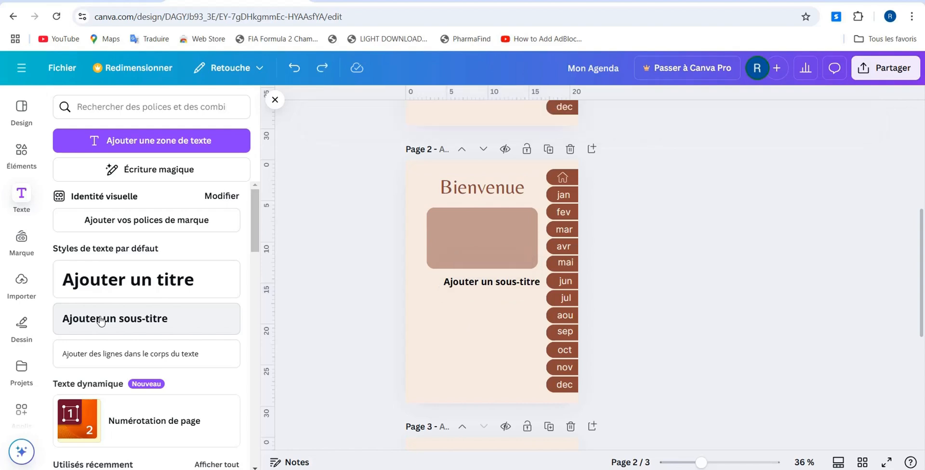
- Replace the placeholder text of the subtitle below the rectangle with "NOM"
{"action": "left_click", "coordinate": [449, 283]}
{"action": "left_click_drag", "start_coordinate": [444, 283], "coordinate": [454, 283]}
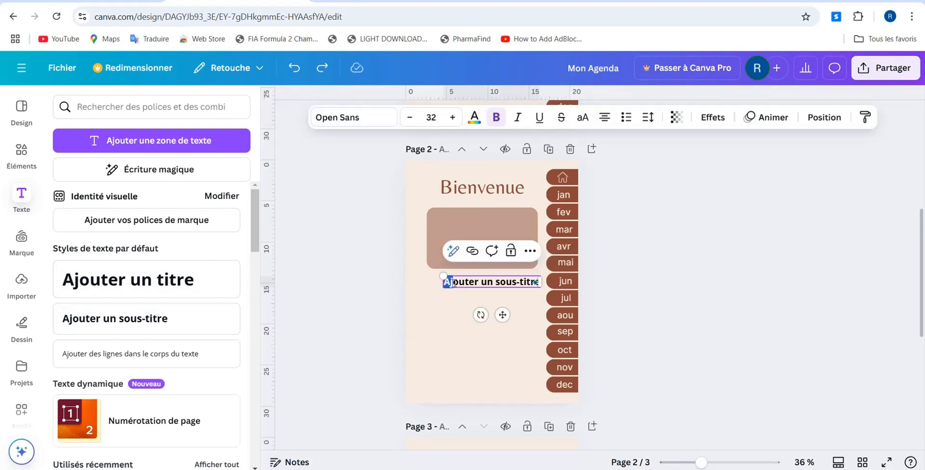
{"action": "key", "text": "ctrl+a"}
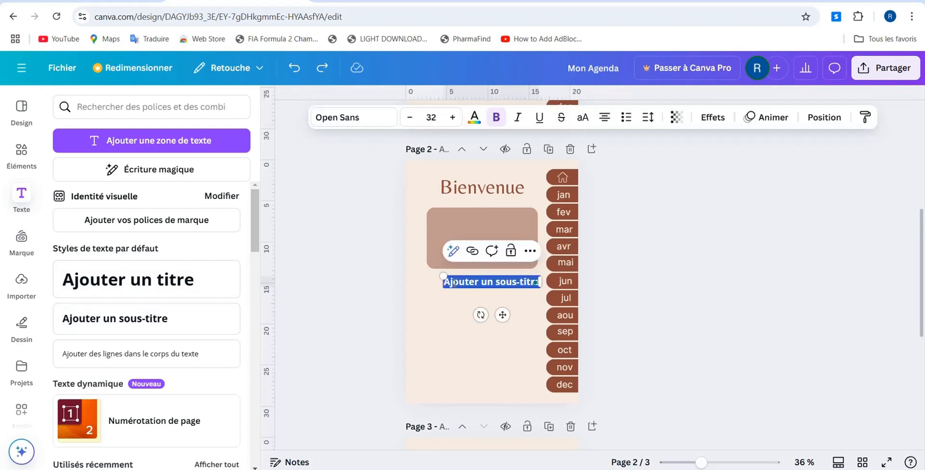
{"action": "key", "text": "BackSpace"}
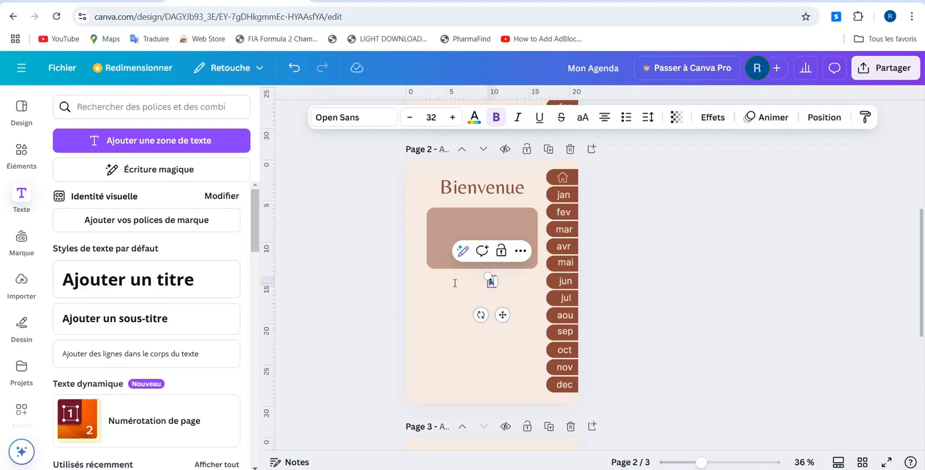
{"action": "type", "text": "NOM"}
- Set the "NOM" text in the Belleza font
{"action": "key", "text": "ctrl+a"}
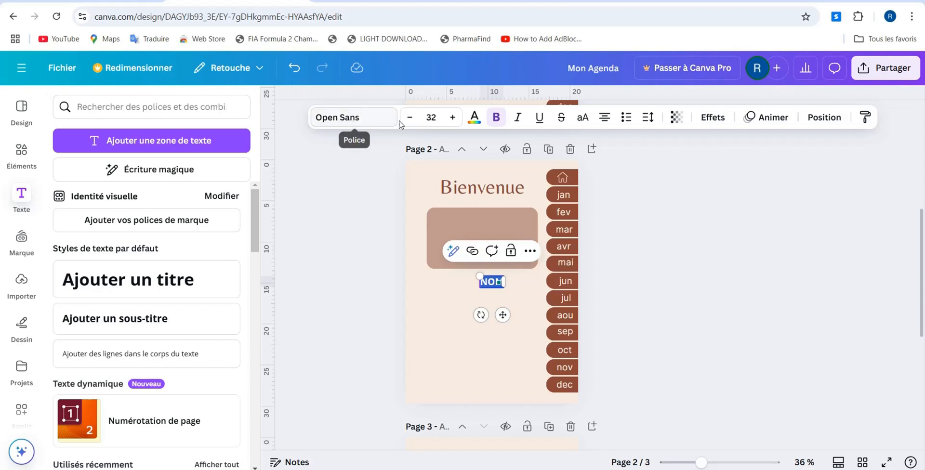
{"action": "left_click", "coordinate": [384, 123]}
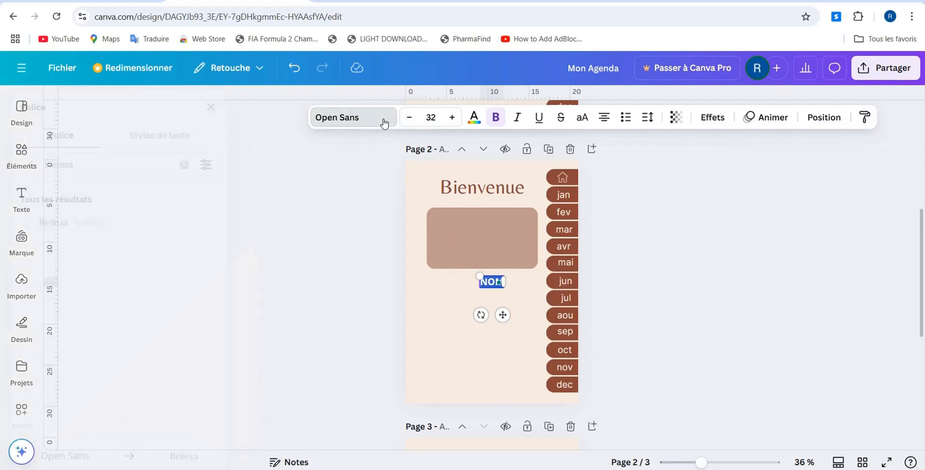
{"action": "type", "text": "belleza"}
{"action": "left_click", "coordinate": [126, 228]}
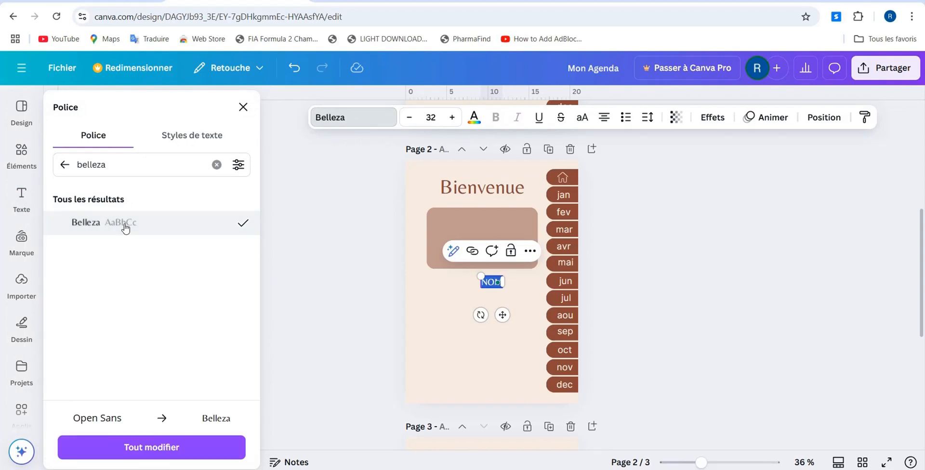
{"action": "left_click", "coordinate": [373, 323]}
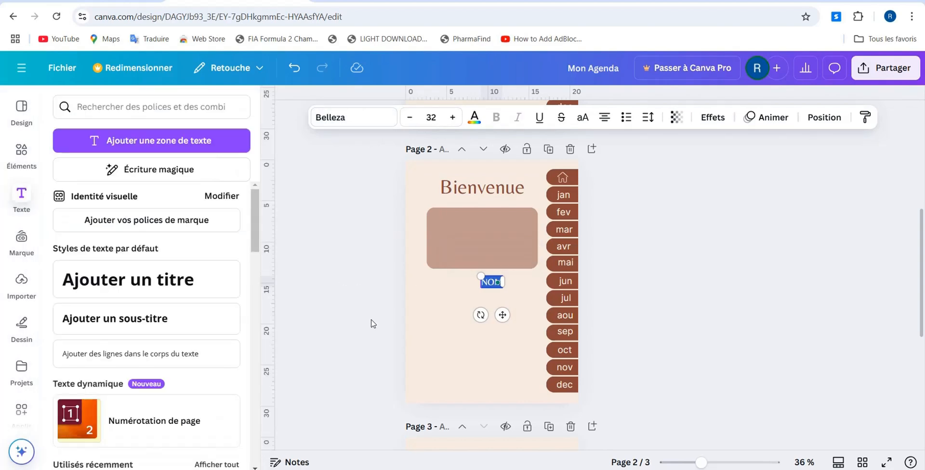
- Move the "NOM" label into the upper-left corner of the rounded rectangle and colour it brown 8D493A
{"action": "left_click", "coordinate": [492, 285]}
{"action": "left_click_drag", "start_coordinate": [492, 285], "coordinate": [448, 218]}
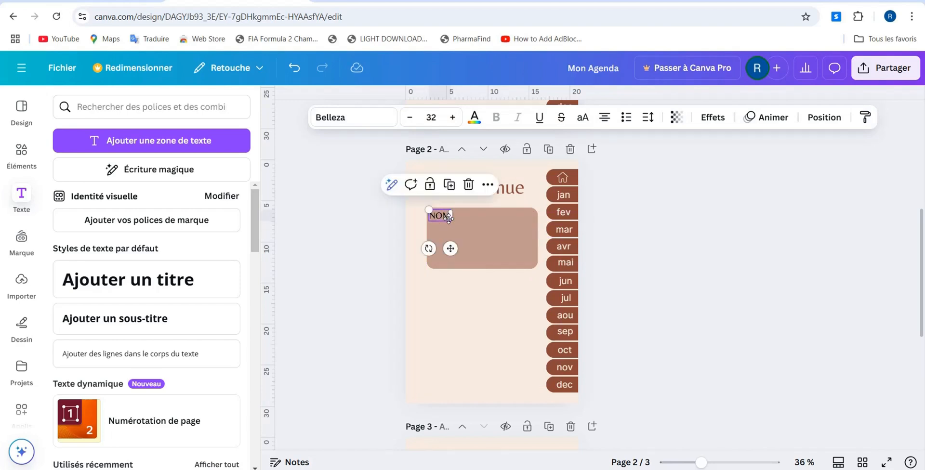
{"action": "double_click", "coordinate": [443, 215]}
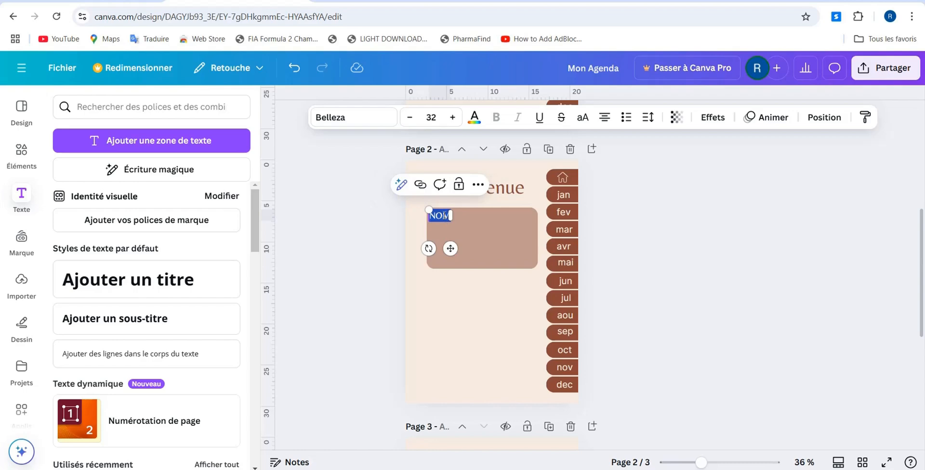
{"action": "left_click", "coordinate": [473, 120]}
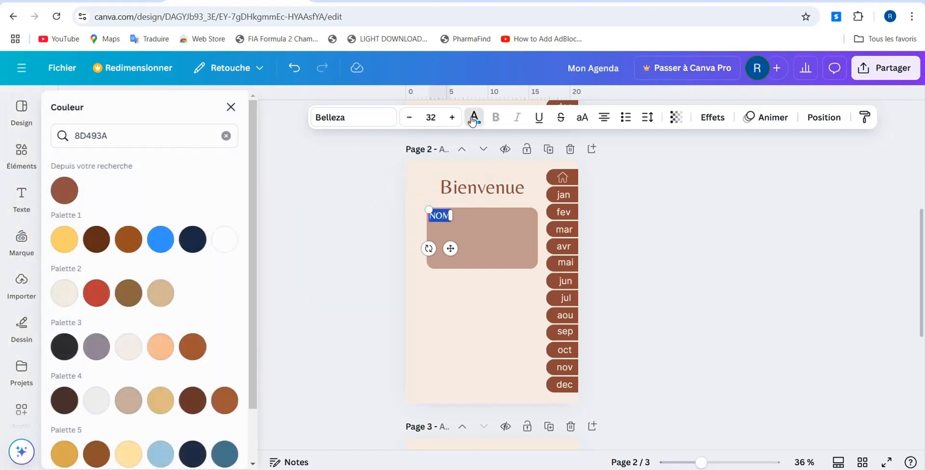
{"action": "left_click", "coordinate": [64, 190]}
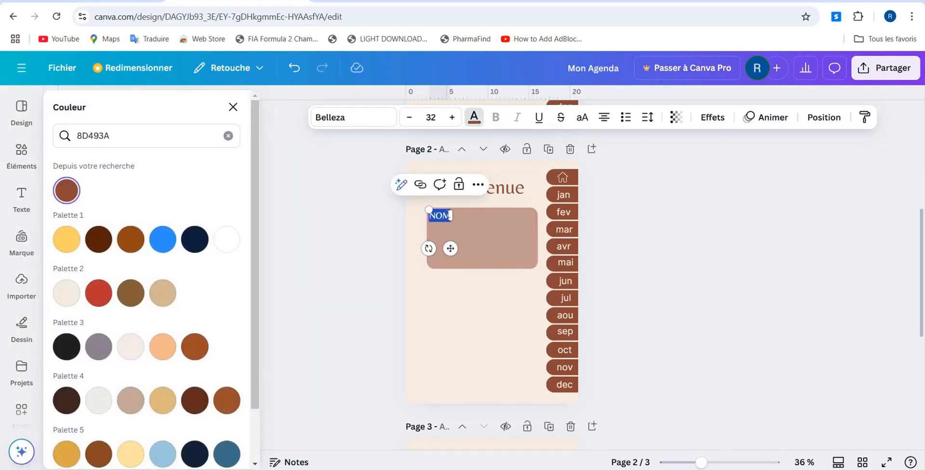
- Append a colon to the label so it reads "NOM :"
{"action": "left_click", "coordinate": [449, 215]}
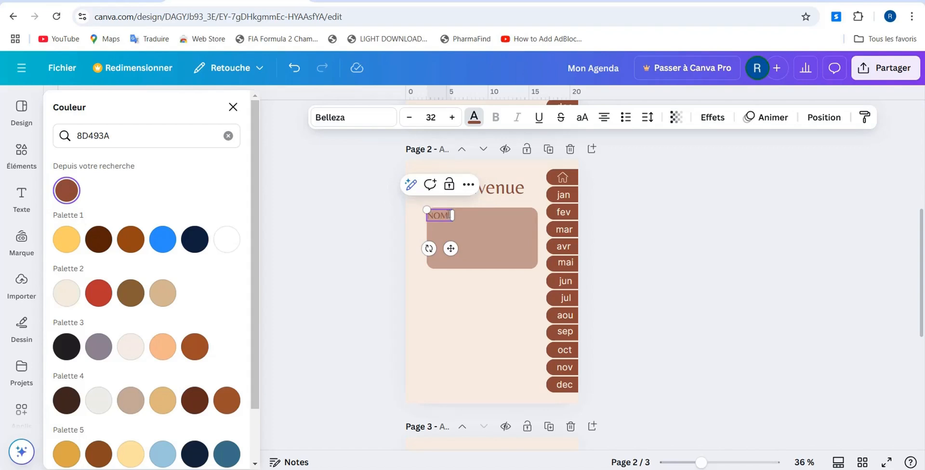
{"action": "type", "text": ":"}
{"action": "left_click", "coordinate": [378, 224]}
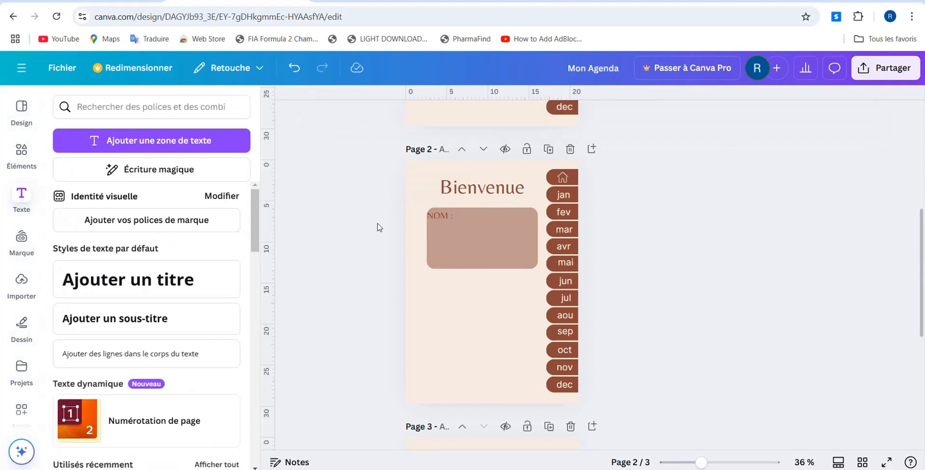
{"action": "left_click", "coordinate": [450, 216]}
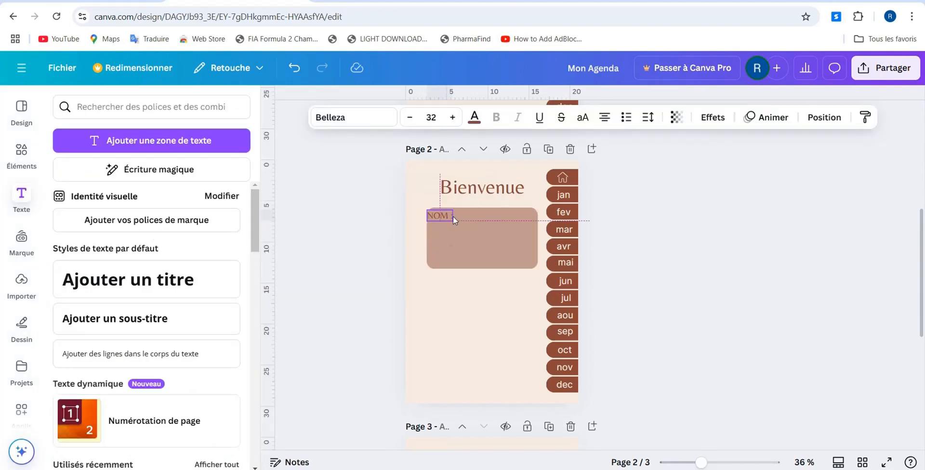
{"action": "left_click", "coordinate": [404, 214]}
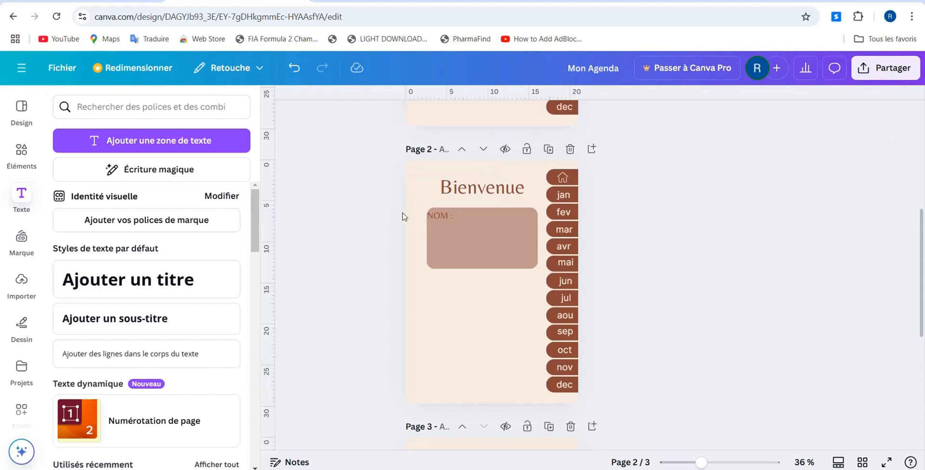
- Shift the "NOM :" label slightly inward from the rectangle's left edge and change its font to Inter
{"action": "double_click", "coordinate": [443, 215]}
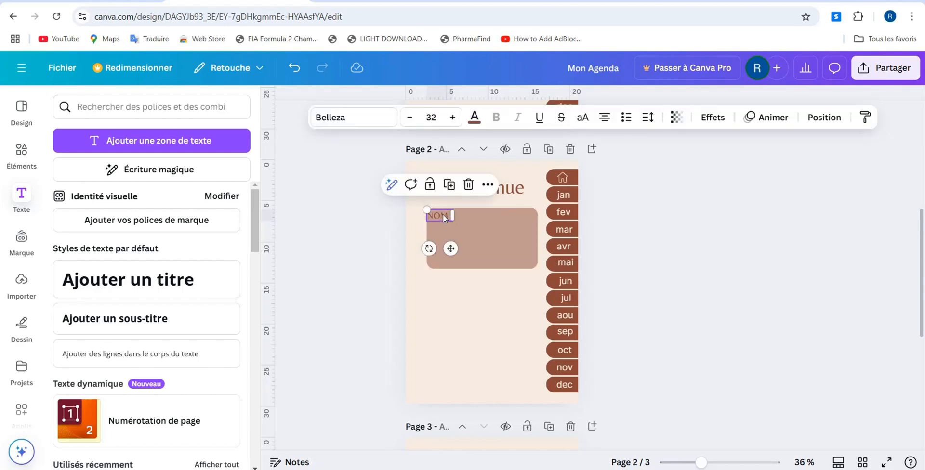
{"action": "left_click", "coordinate": [345, 120]}
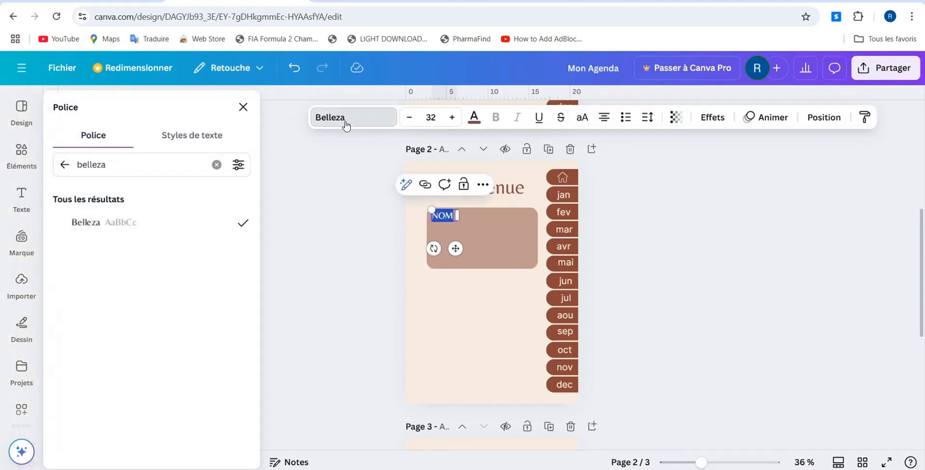
{"action": "left_click", "coordinate": [216, 164]}
{"action": "left_click", "coordinate": [82, 272]}
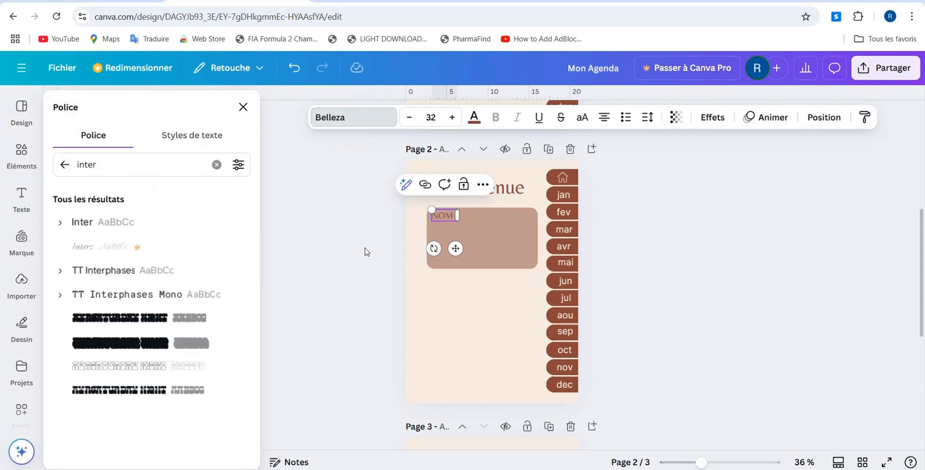
{"action": "left_click", "coordinate": [137, 231]}
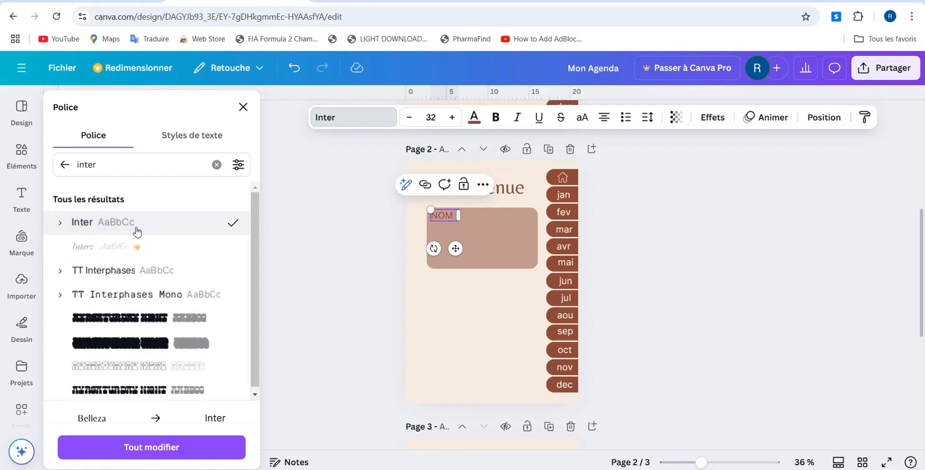
{"action": "left_click", "coordinate": [310, 222]}
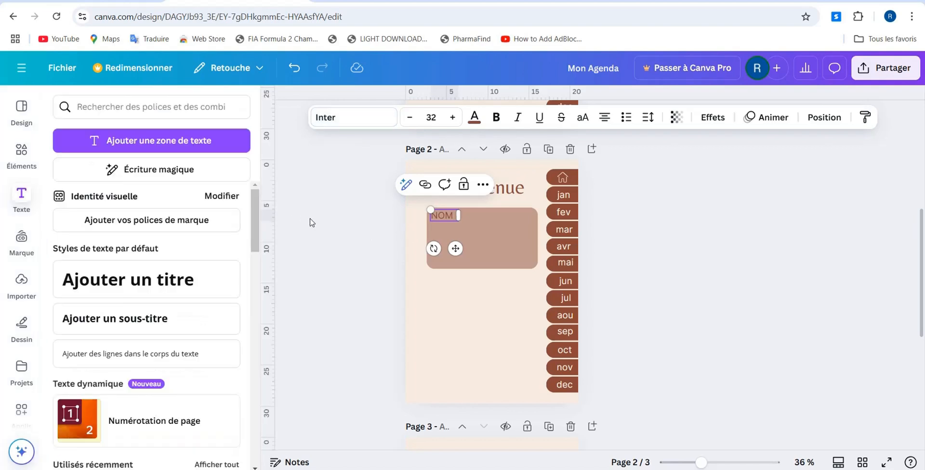
- Add a subtitle below the rectangle reading "La réalisation de ton reve commence" and wrap it onto two lines
{"action": "left_click", "coordinate": [141, 336]}
{"action": "type", "text": "L"}
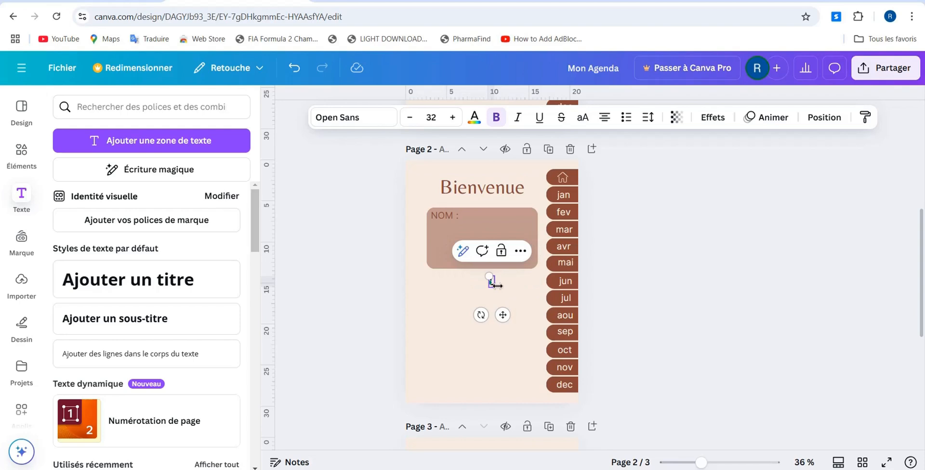
{"action": "type", "text": "a réalisatio"}
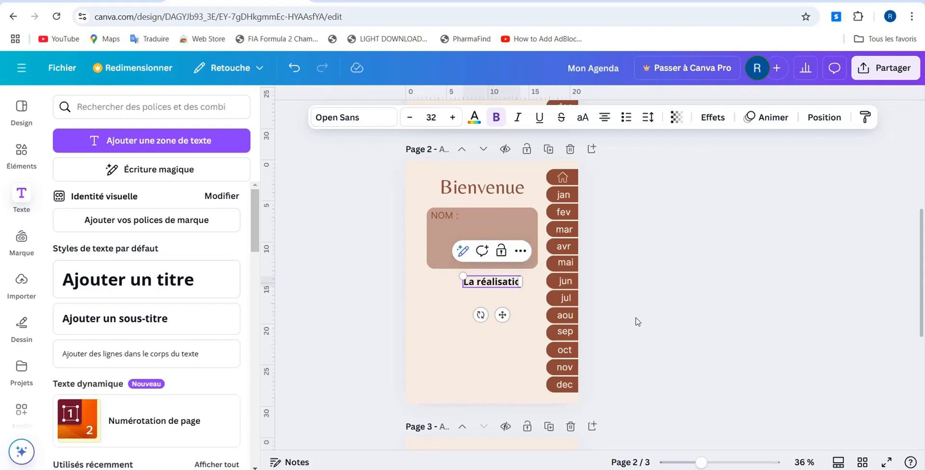
{"action": "type", "text": "n de ton"}
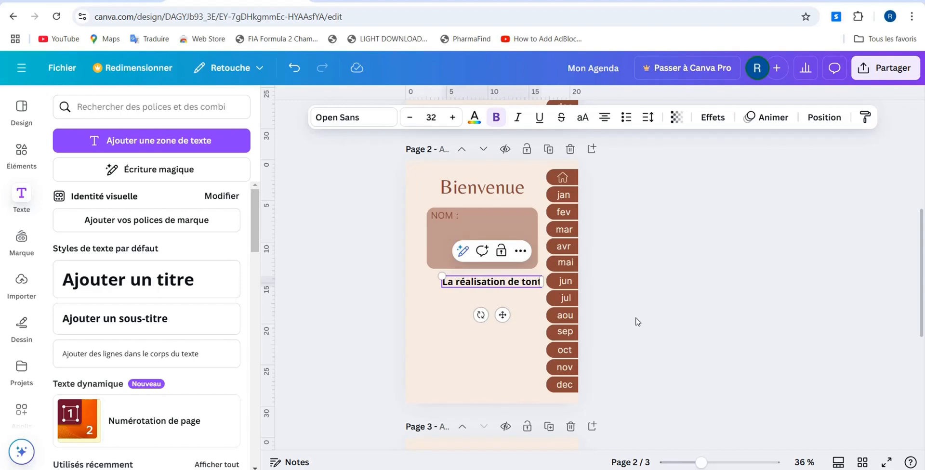
{"action": "type", "text": " revé commence"}
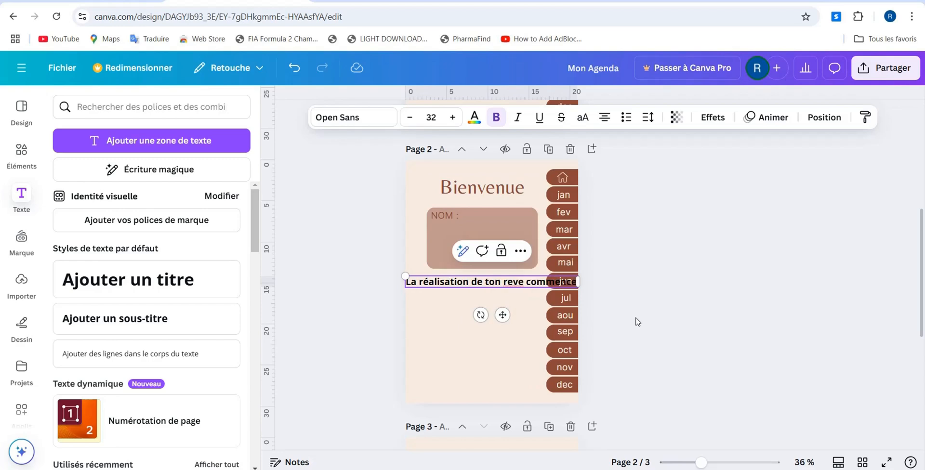
{"action": "key", "text": "Return"}
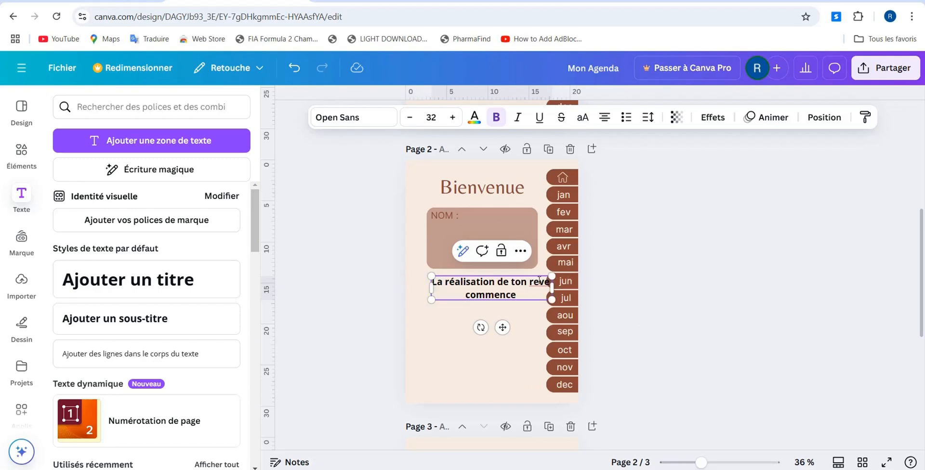
- Open the on-screen keyboard, move it clear of the quote, and correct "reve" to "rêve"
{"action": "right_click", "coordinate": [538, 280]}
{"action": "left_click", "coordinate": [558, 4]}
{"action": "key", "text": "ctrl+super+o"}
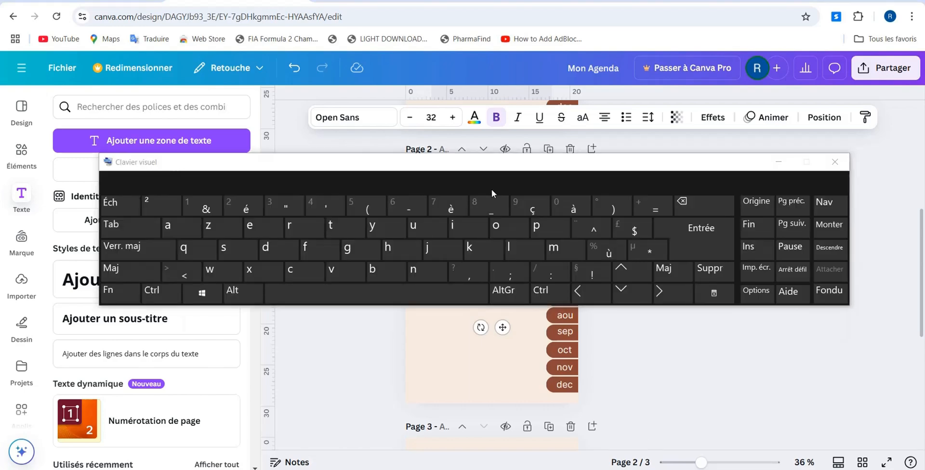
{"action": "left_click_drag", "start_coordinate": [514, 162], "coordinate": [514, 68]}
{"action": "left_click", "coordinate": [522, 288]}
- Complete the quote's second line with "par la plannification" and minimize the on-screen keyboard
{"action": "type", "text": "par la"}
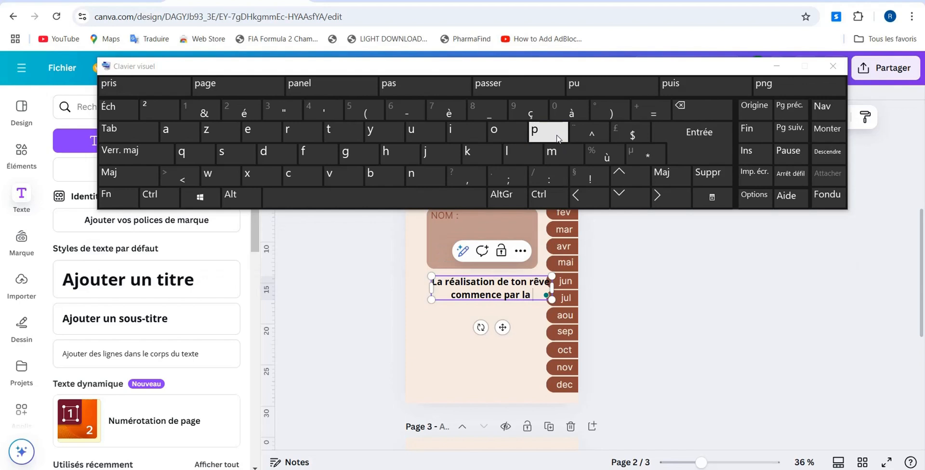
{"action": "left_click", "coordinate": [557, 136]}
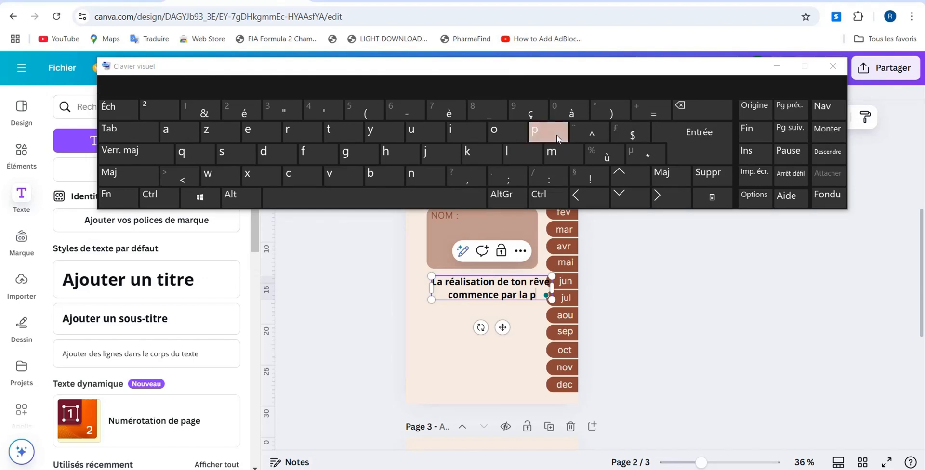
{"action": "type", "text": "lannif"}
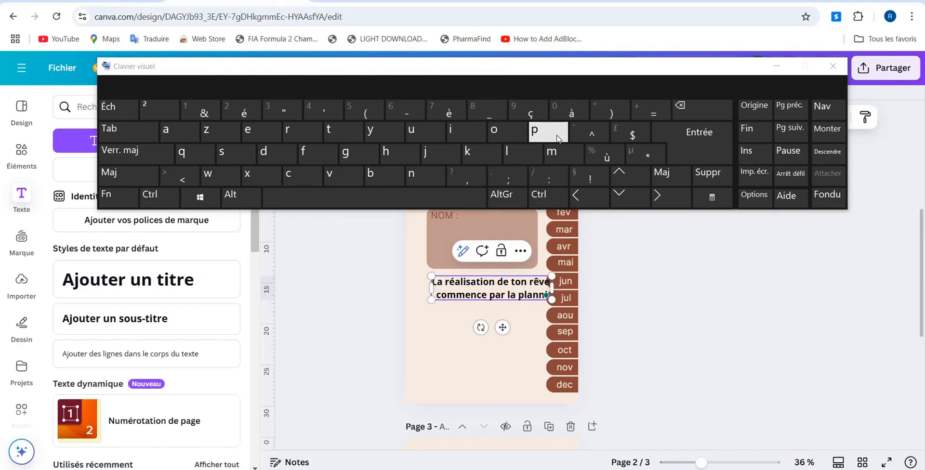
{"action": "type", "text": "ication"}
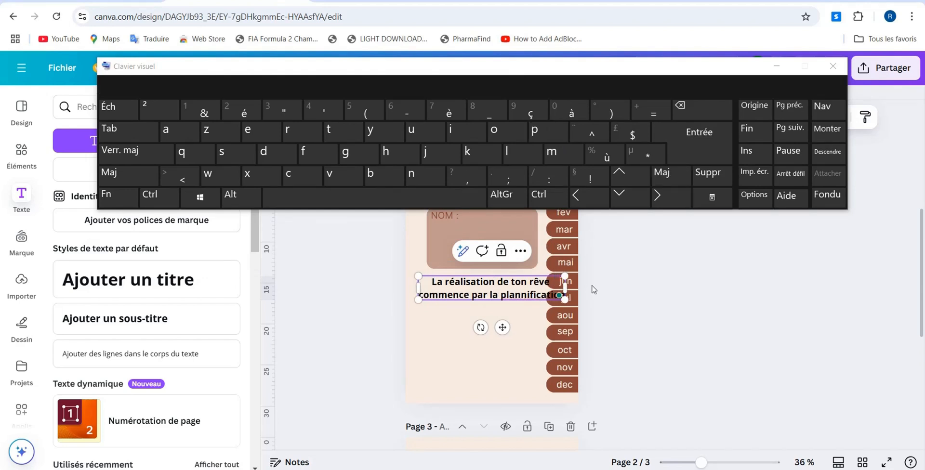
{"action": "left_click", "coordinate": [778, 67]}
{"action": "left_click", "coordinate": [513, 295]}
{"action": "right_click", "coordinate": [514, 294]}
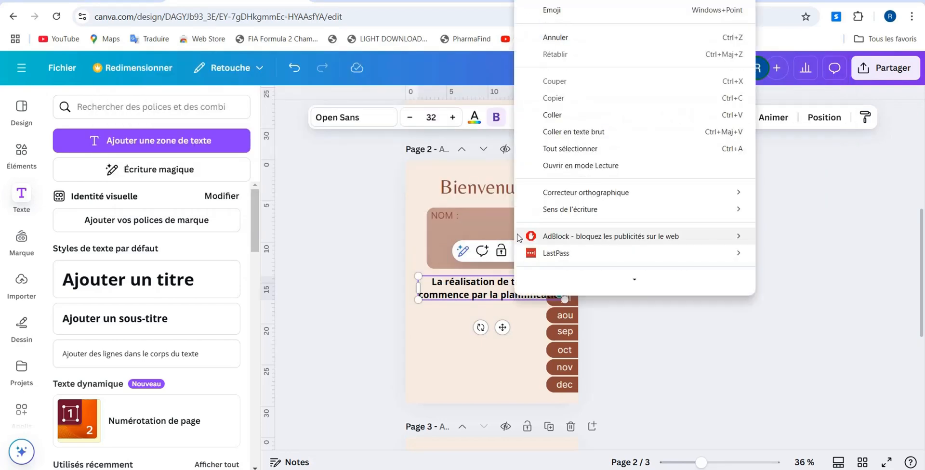
{"action": "left_click", "coordinate": [460, 331]}
- Change the whole quote's font to Belleza and correct "plannification" to "planification"
{"action": "left_click", "coordinate": [495, 281]}
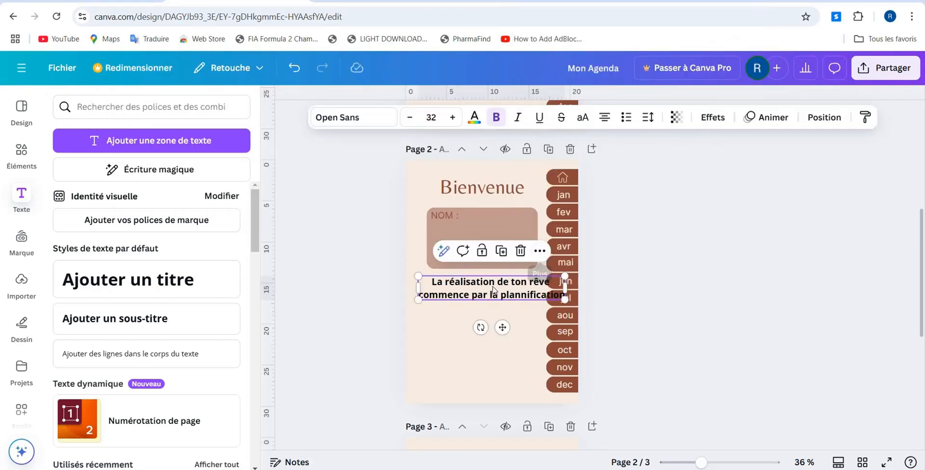
{"action": "triple_click", "coordinate": [488, 295]}
{"action": "key", "text": "ctrl+a"}
{"action": "left_click", "coordinate": [354, 117]}
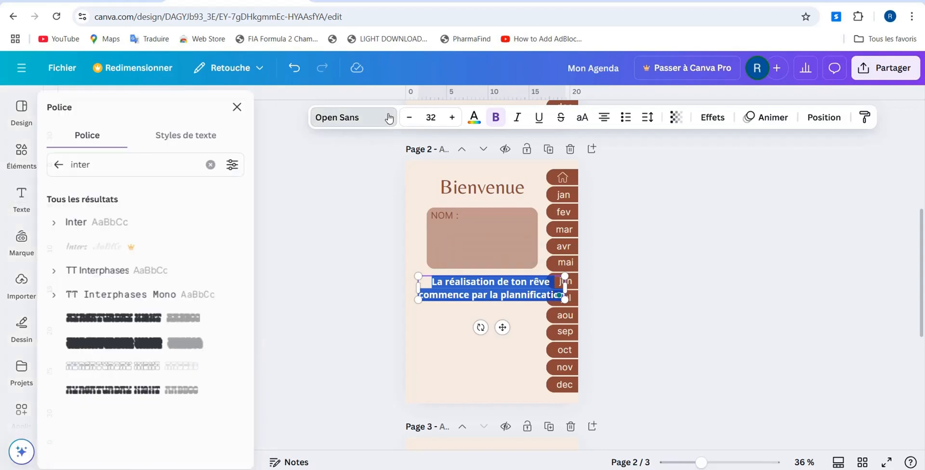
{"action": "left_click", "coordinate": [114, 222]}
{"action": "left_click", "coordinate": [217, 164]}
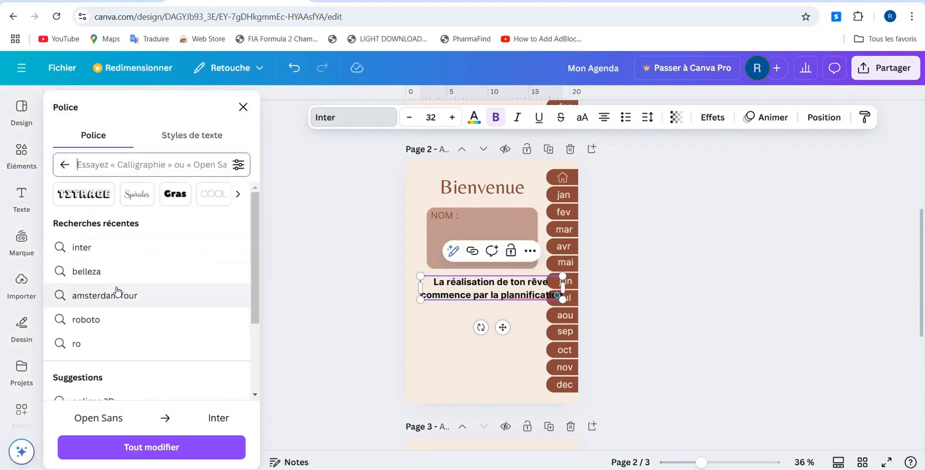
{"action": "left_click", "coordinate": [106, 270]}
{"action": "left_click", "coordinate": [128, 226]}
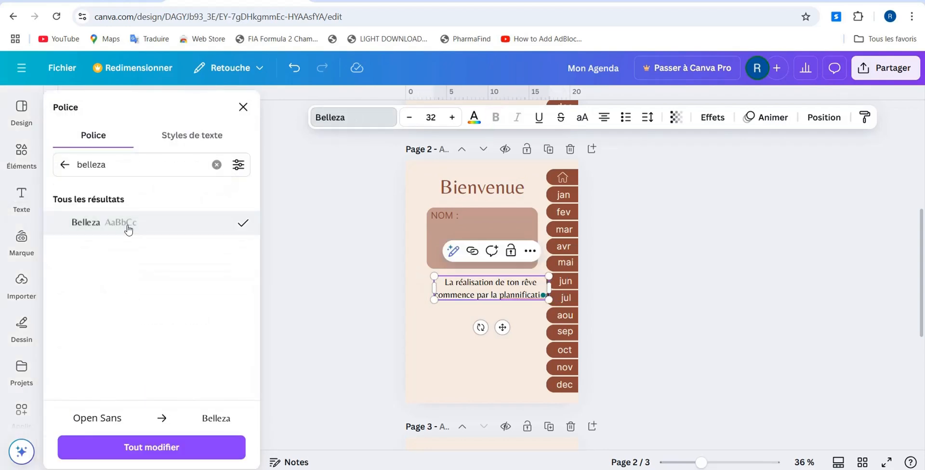
{"action": "right_click", "coordinate": [512, 295]}
{"action": "key", "text": "Escape"}
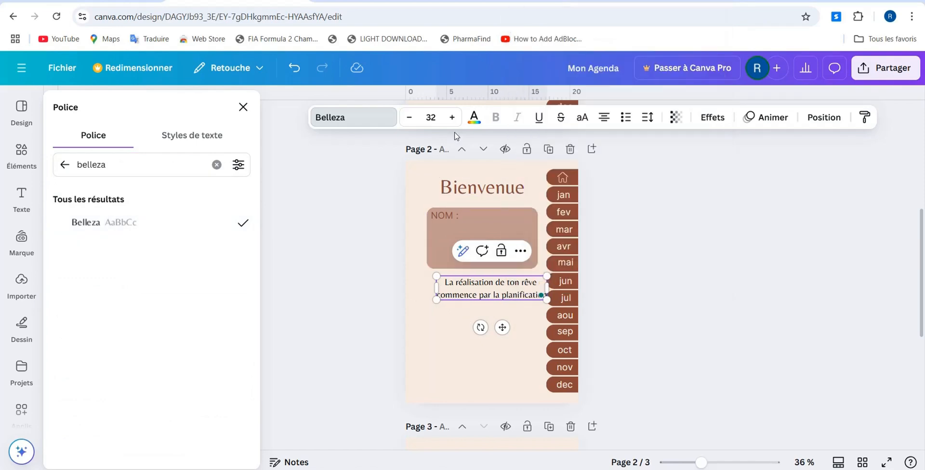
- Try larger font sizes for the quote, reduce it until it fits beside the index tabs, and place it just below the rectangle
{"action": "left_click", "coordinate": [452, 117]}
{"action": "left_click", "coordinate": [451, 117]}
{"action": "left_click", "coordinate": [451, 117]}
{"action": "left_click", "coordinate": [451, 117]}
{"action": "left_click", "coordinate": [451, 117]}
{"action": "left_click", "coordinate": [451, 117]}
{"action": "left_click", "coordinate": [452, 117]}
{"action": "left_click", "coordinate": [408, 117]}
{"action": "left_click", "coordinate": [409, 117]}
{"action": "left_click", "coordinate": [409, 117]}
{"action": "left_click", "coordinate": [409, 117]}
{"action": "left_click", "coordinate": [409, 117]}
{"action": "left_click", "coordinate": [409, 117]}
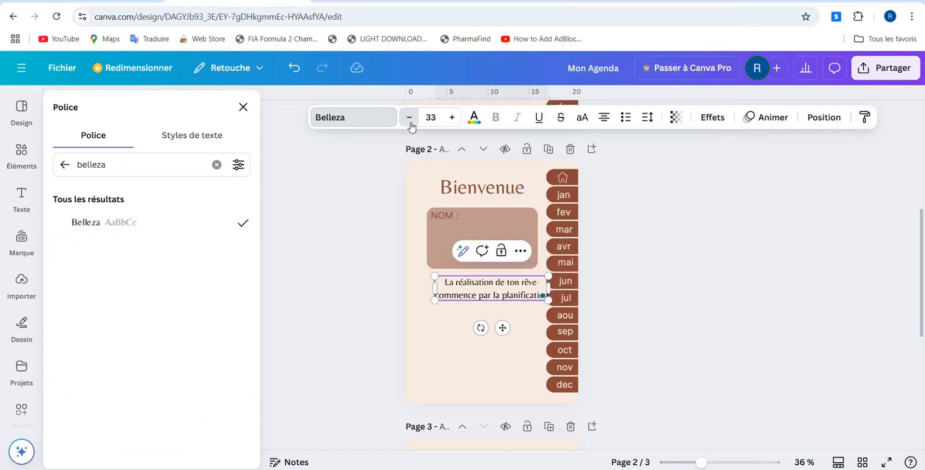
{"action": "left_click", "coordinate": [408, 117]}
{"action": "left_click", "coordinate": [662, 252]}
{"action": "mouse_move", "coordinate": [506, 290]}
{"action": "left_mouse_down"}
{"action": "mouse_move", "coordinate": [490, 322]}
{"action": "mouse_move", "coordinate": [502, 288]}
{"action": "left_mouse_up"}
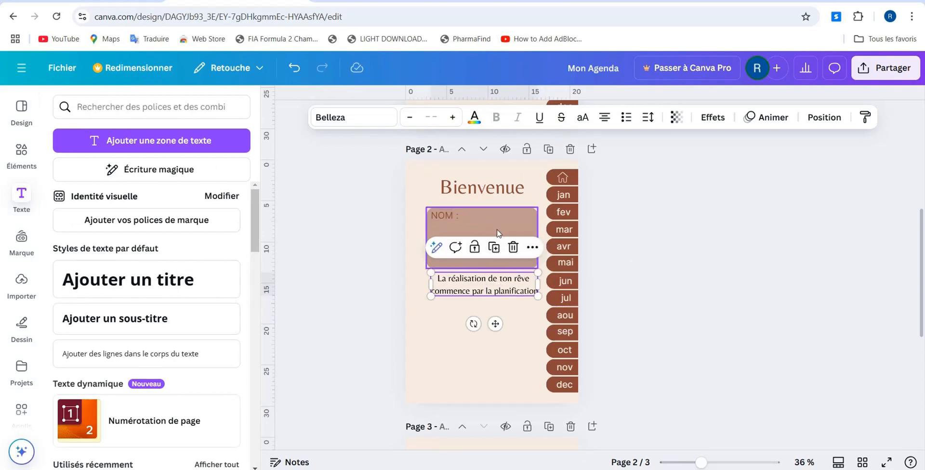
- Move the rectangle and its "NOM :" label to the lower part of the page and place the quote under the "Bienvenue" title
{"action": "left_click_drag", "start_coordinate": [504, 217], "coordinate": [504, 322]}
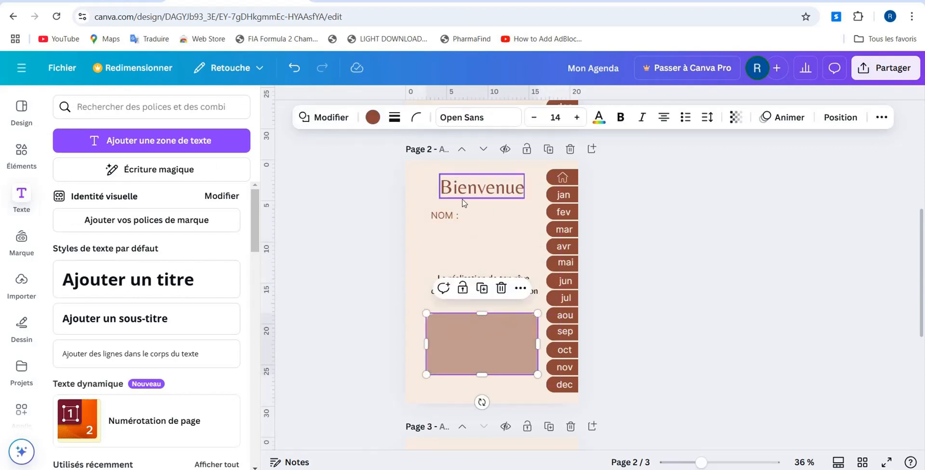
{"action": "left_click_drag", "start_coordinate": [444, 216], "coordinate": [445, 327]}
{"action": "left_click", "coordinate": [482, 285]}
{"action": "left_click_drag", "start_coordinate": [481, 284], "coordinate": [481, 220]}
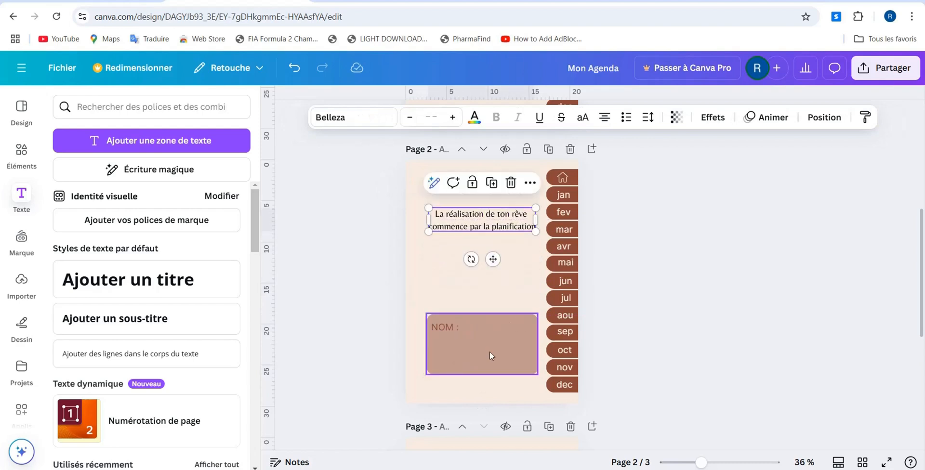
- Fine-tune the positions of the rectangle, "NOM :" label, "Bienvenue" title and quote on page 2
{"action": "mouse_move", "coordinate": [489, 356]}
{"action": "left_mouse_down"}
{"action": "mouse_move", "coordinate": [487, 285]}
{"action": "mouse_move", "coordinate": [491, 358]}
{"action": "left_mouse_up"}
{"action": "left_click_drag", "start_coordinate": [445, 328], "coordinate": [448, 331]}
{"action": "left_click_drag", "start_coordinate": [481, 219], "coordinate": [484, 292]}
{"action": "mouse_move", "coordinate": [483, 189]}
{"action": "left_mouse_down"}
{"action": "mouse_move", "coordinate": [481, 237]}
{"action": "mouse_move", "coordinate": [484, 191]}
{"action": "left_mouse_up"}
{"action": "left_click_drag", "start_coordinate": [504, 284], "coordinate": [503, 230]}
- Color the whole quote text with the brown 8D493A
{"action": "triple_click", "coordinate": [502, 237]}
{"action": "left_click", "coordinate": [503, 237]}
{"action": "key", "text": "ctrl+a"}
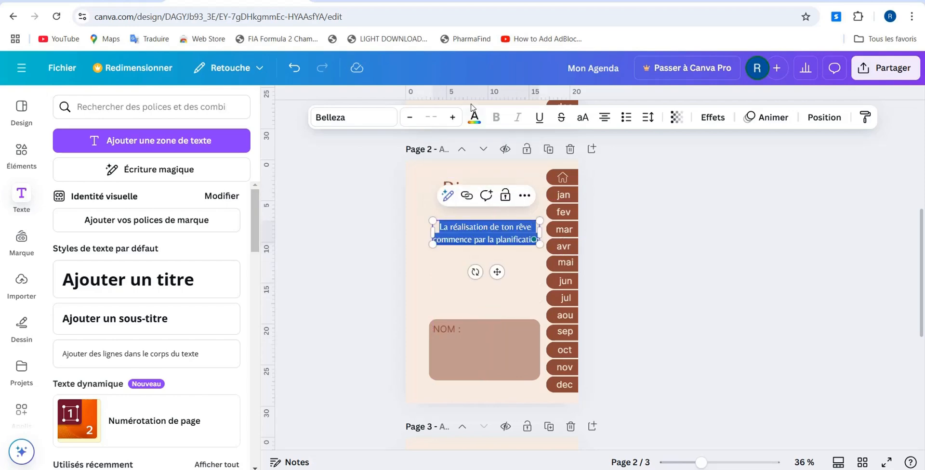
{"action": "left_click", "coordinate": [473, 118]}
{"action": "left_click", "coordinate": [67, 190]}
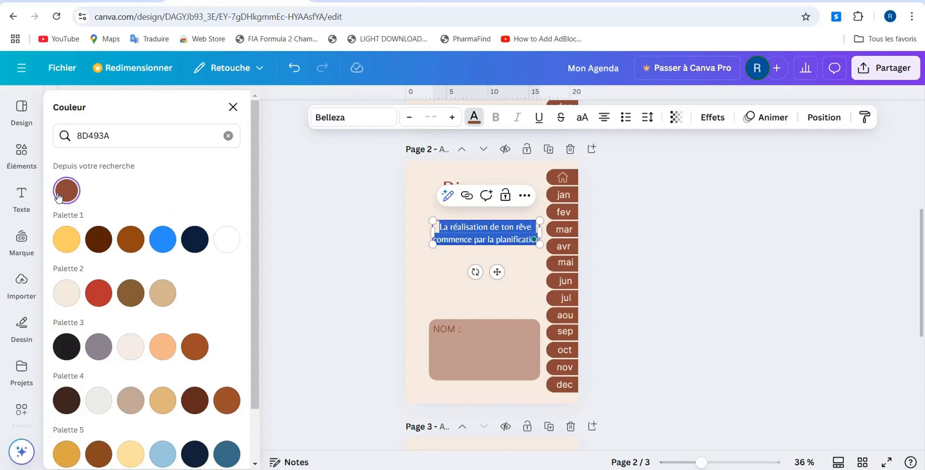
{"action": "left_click", "coordinate": [233, 107]}
- Change the quote's font to Amsterdam Four and enlarge it to span the space beside the index tabs
{"action": "left_click", "coordinate": [380, 119]}
{"action": "left_click", "coordinate": [217, 164]}
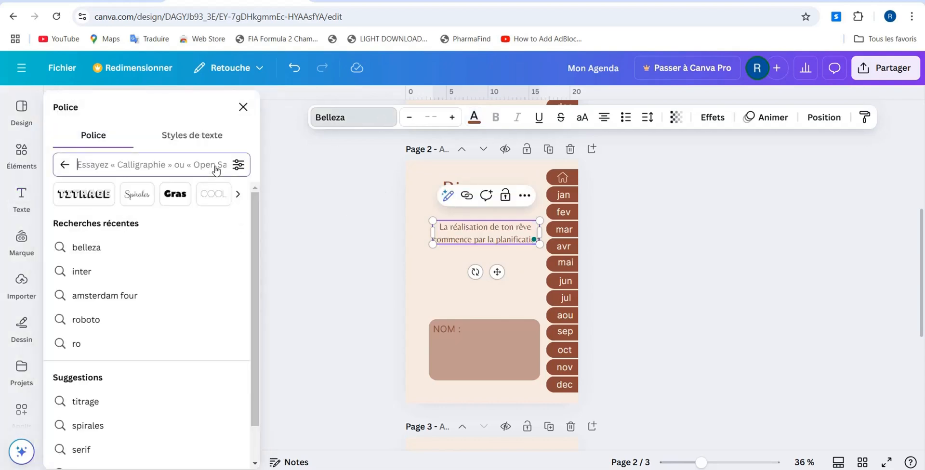
{"action": "left_click", "coordinate": [118, 294]}
{"action": "left_click", "coordinate": [138, 236]}
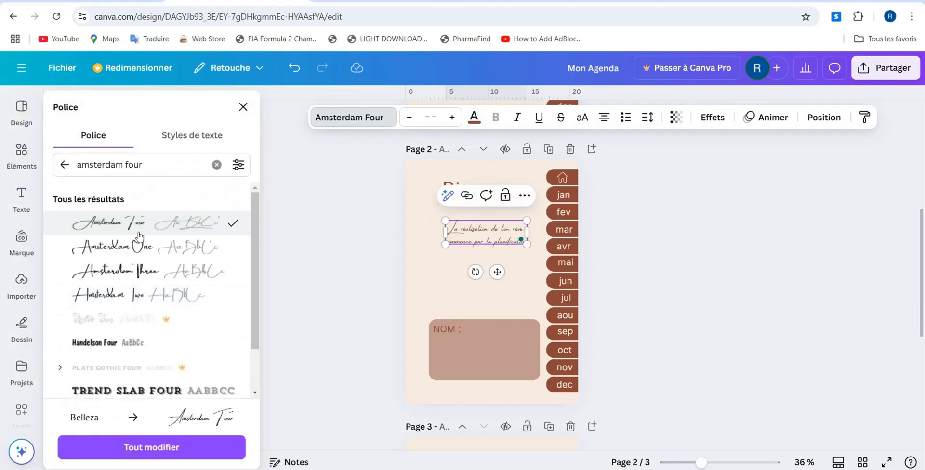
{"action": "left_click", "coordinate": [452, 118]}
{"action": "left_click", "coordinate": [453, 118]}
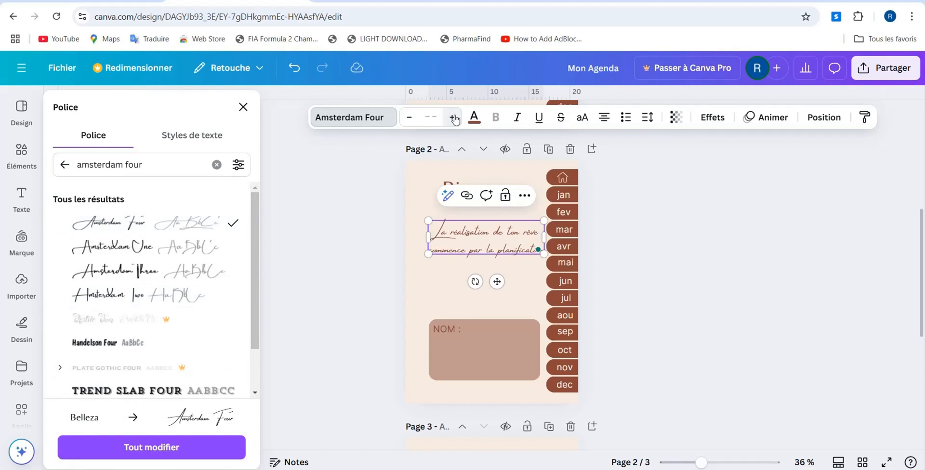
{"action": "left_click", "coordinate": [728, 323]}
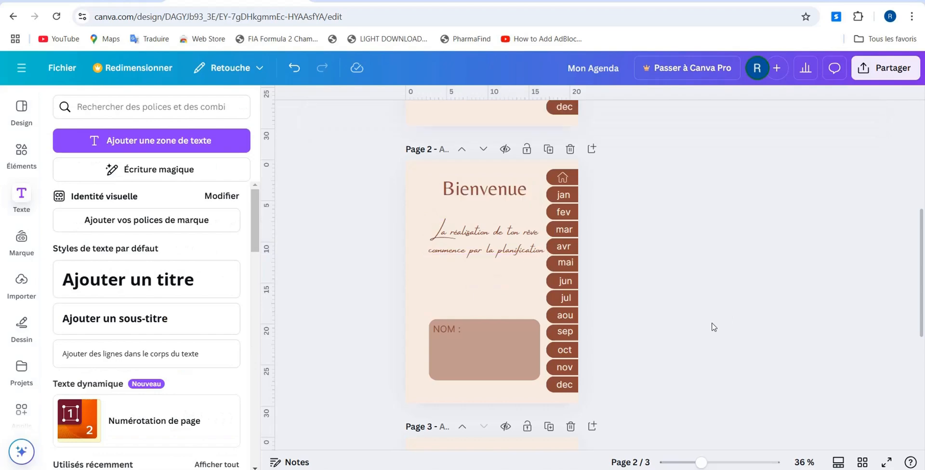
- Lower the "Bienvenue" title slightly, reposition the quote beneath it, and raise the rectangle with its "NOM :" label below the quote
{"action": "left_click", "coordinate": [509, 238]}
{"action": "left_click_drag", "start_coordinate": [508, 239], "coordinate": [522, 247]}
{"action": "left_click_drag", "start_coordinate": [512, 181], "coordinate": [511, 193]}
{"action": "left_click_drag", "start_coordinate": [515, 332], "coordinate": [511, 289]}
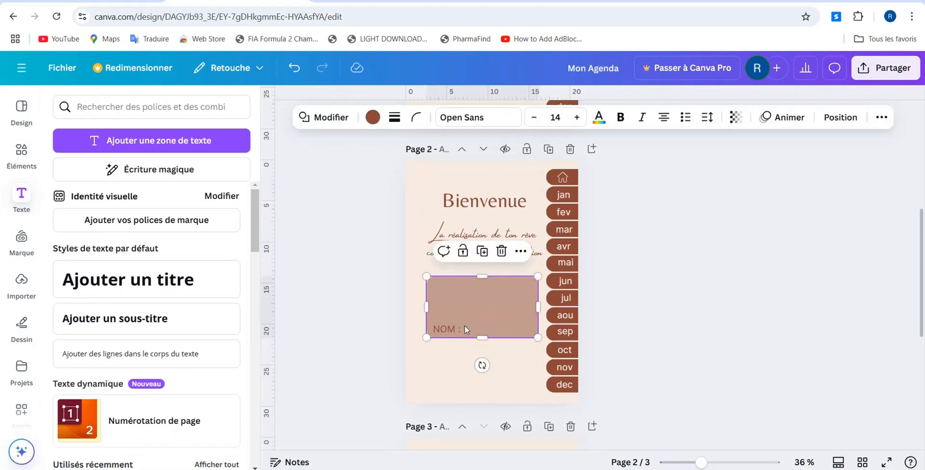
{"action": "left_click_drag", "start_coordinate": [458, 329], "coordinate": [458, 287]}
{"action": "left_click", "coordinate": [687, 307]}
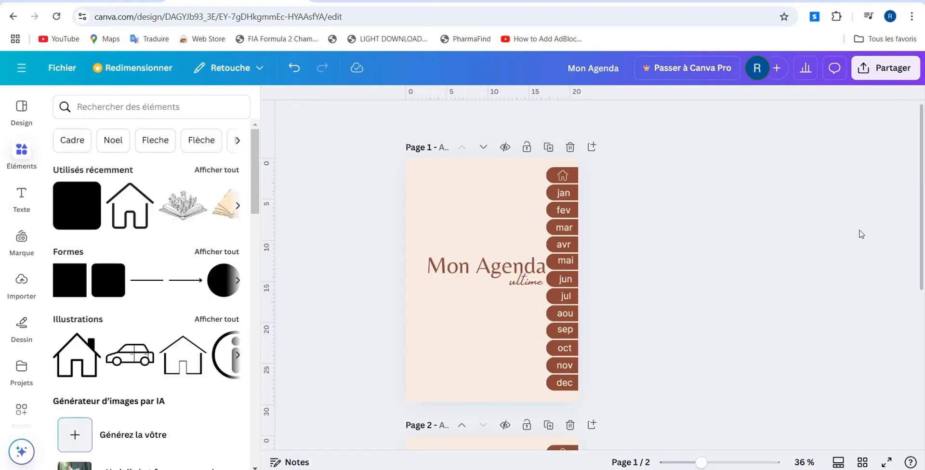
- Show all pages as a grid and add twelve blank pages after the "Bienvenue" page
{"action": "left_click", "coordinate": [862, 462]}
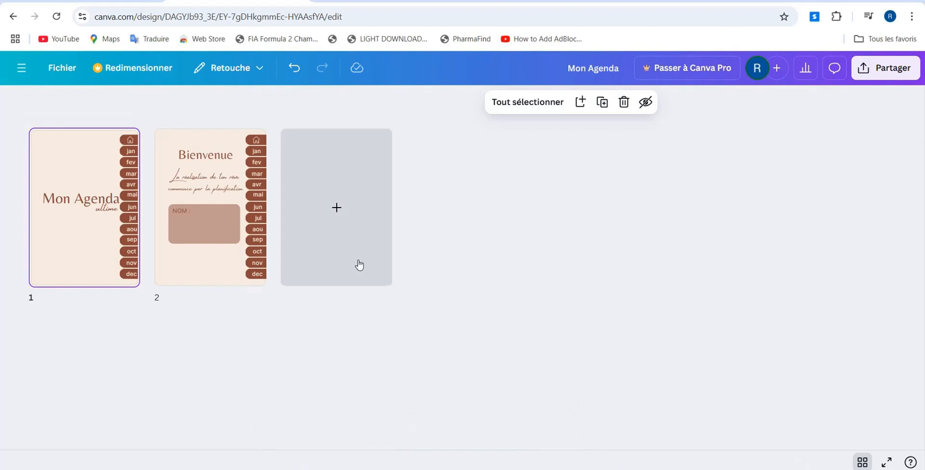
{"action": "left_click", "coordinate": [337, 209]}
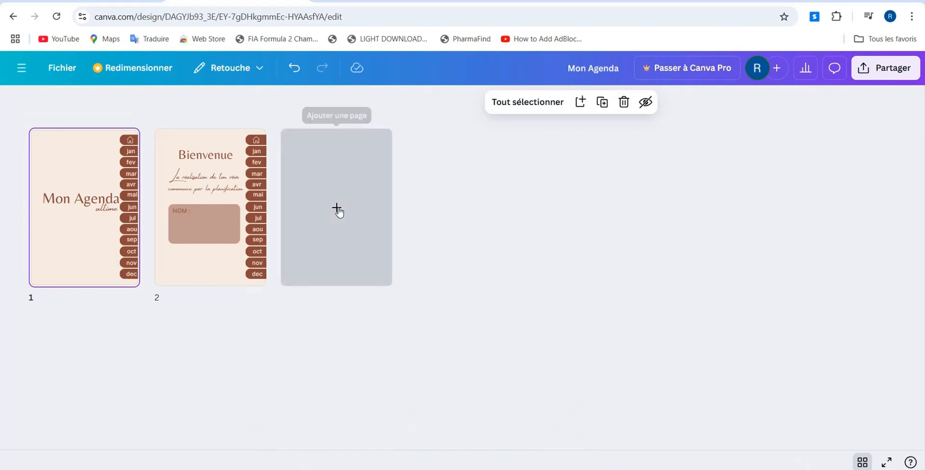
{"action": "left_click", "coordinate": [459, 217]}
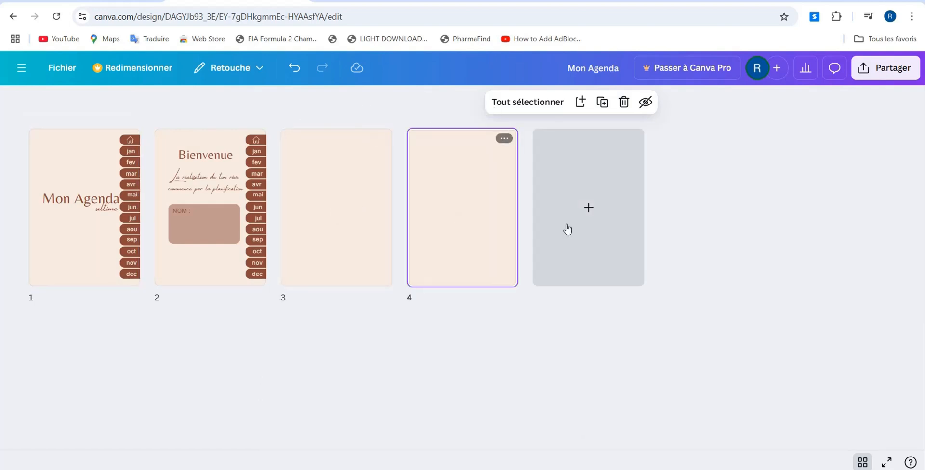
{"action": "left_click", "coordinate": [585, 216]}
{"action": "left_click", "coordinate": [714, 207]}
{"action": "left_click", "coordinate": [840, 207]}
{"action": "left_click", "coordinate": [79, 390]}
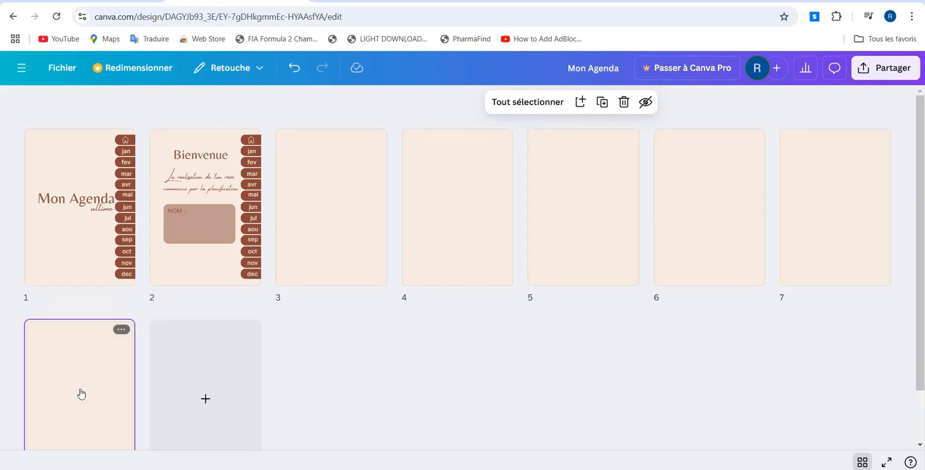
{"action": "left_click", "coordinate": [205, 392]}
{"action": "left_click", "coordinate": [324, 394]}
{"action": "left_click", "coordinate": [456, 398]}
{"action": "left_click", "coordinate": [587, 401]}
{"action": "left_click", "coordinate": [705, 392]}
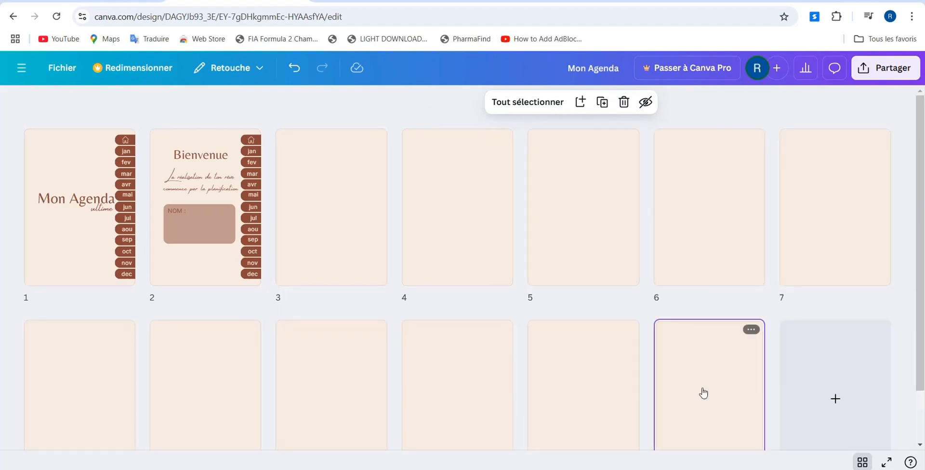
{"action": "left_click", "coordinate": [836, 399]}
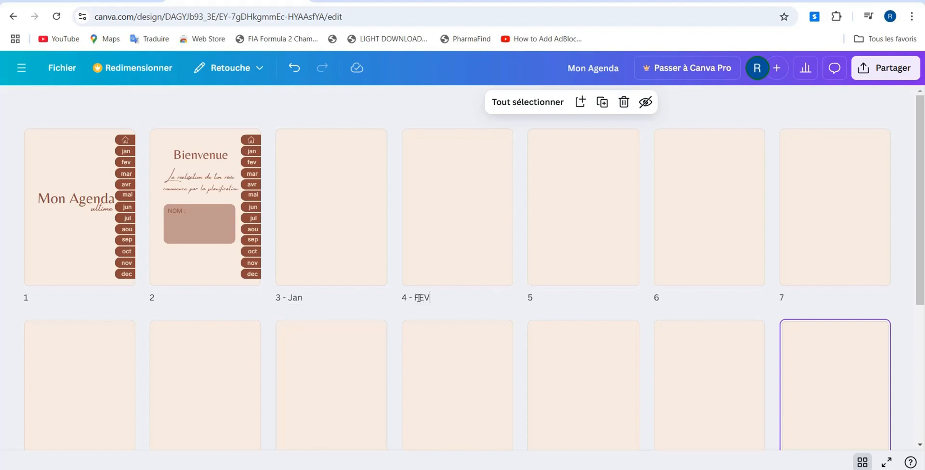
- Title pages 3 to 7 "Jan", "fev", "mar", "avr" and "mai"
{"action": "key", "text": "BackSpace"}
{"action": "key", "text": "BackSpace"}
{"action": "left_click", "coordinate": [672, 304]}
{"action": "left_click", "coordinate": [793, 298]}
{"action": "type", "text": "mai"}
- Title pages 8 to 14 "jun", "jul", "aou", "sep", "oct", "nov" and "dec"
{"action": "scroll", "coordinate": [577, 420], "scroll_direction": "down", "scroll_amount": 3}
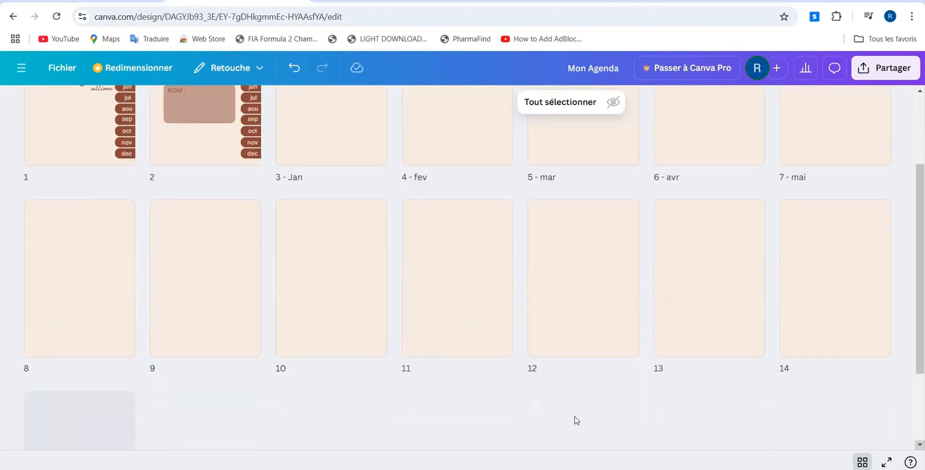
{"action": "left_click", "coordinate": [26, 369]}
{"action": "type", "text": "jun"}
{"action": "left_click", "coordinate": [284, 370]}
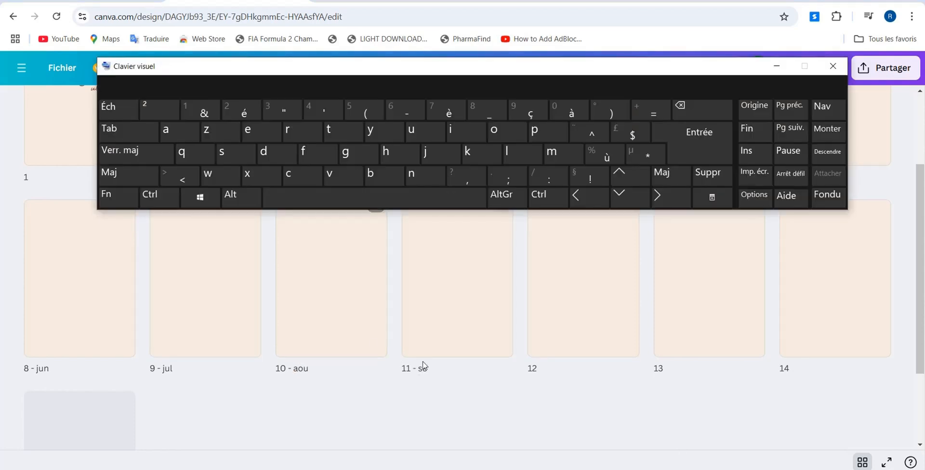
{"action": "left_click", "coordinate": [548, 134]}
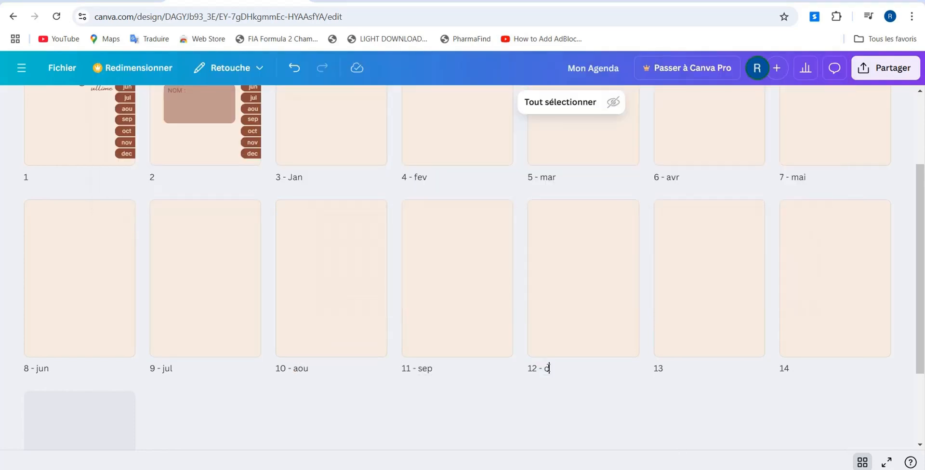
{"action": "type", "text": "ct"}
{"action": "left_click", "coordinate": [674, 370]}
{"action": "type", "text": "nov"}
{"action": "left_click", "coordinate": [799, 369]}
{"action": "type", "text": "dec"}
- Title page 2 "bienvenue" and page 1 "couverture", and return to the page editing view
{"action": "left_click", "coordinate": [164, 178]}
{"action": "type", "text": "bienvenue"}
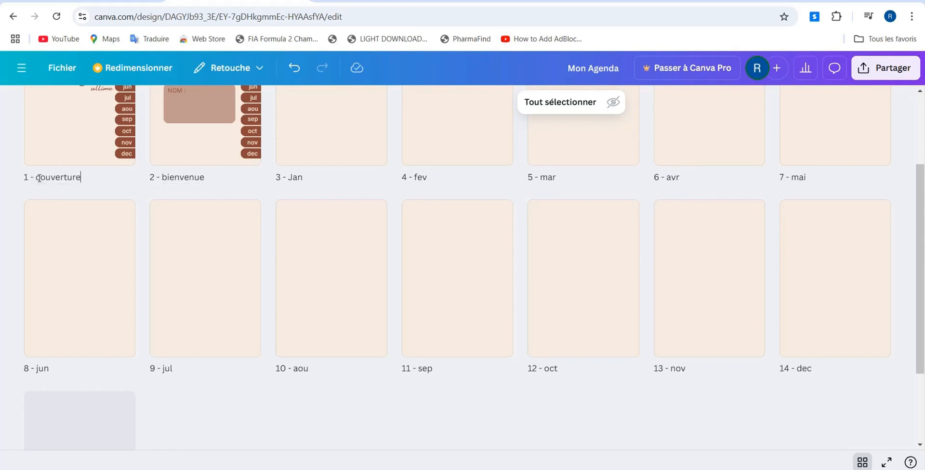
{"action": "left_click", "coordinate": [862, 462]}
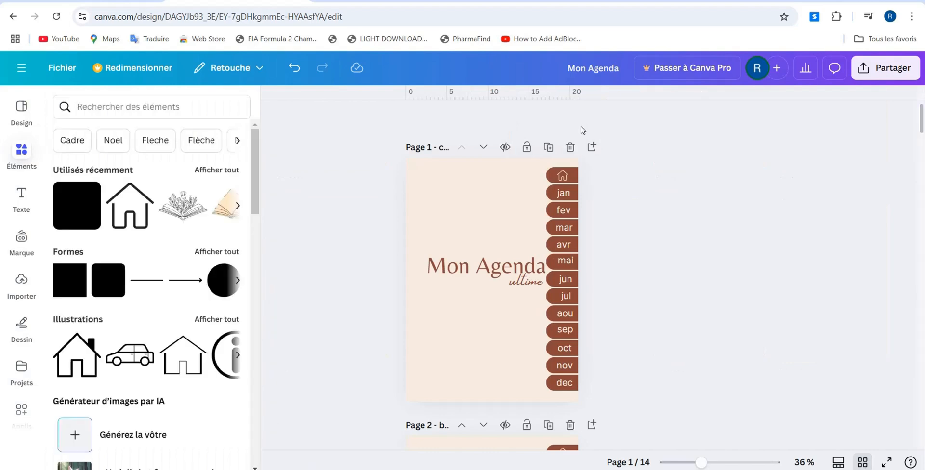
- Select the home icon on the cover, and link the "mar" tab's shape to page "5 - mar"
{"action": "left_click", "coordinate": [562, 177]}
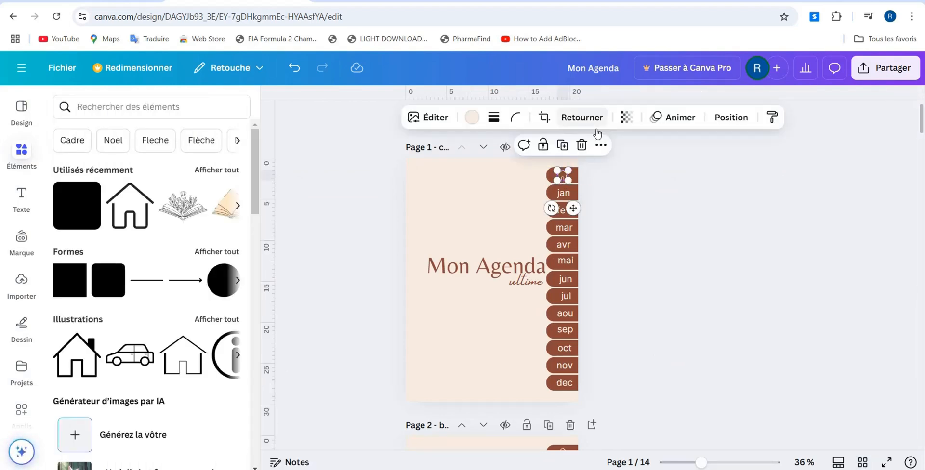
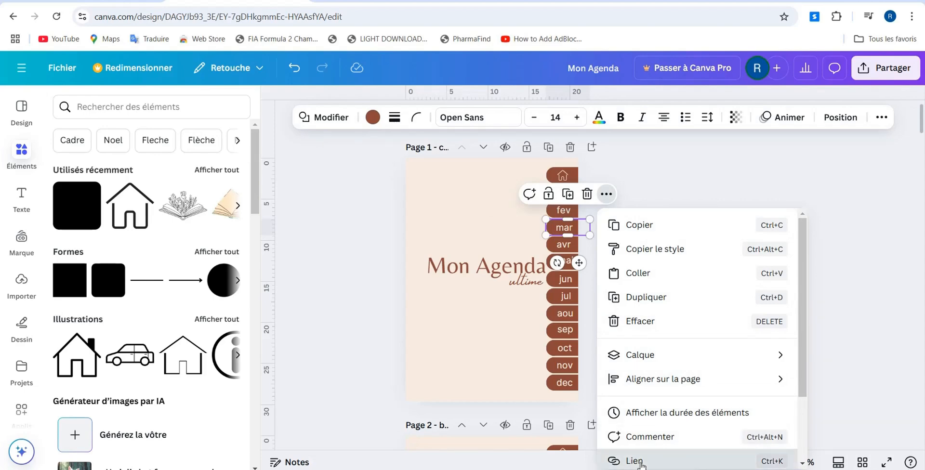
{"action": "left_click", "coordinate": [620, 461]}
{"action": "scroll", "coordinate": [725, 383], "scroll_direction": "down", "scroll_amount": 5}
{"action": "left_click", "coordinate": [640, 340]}
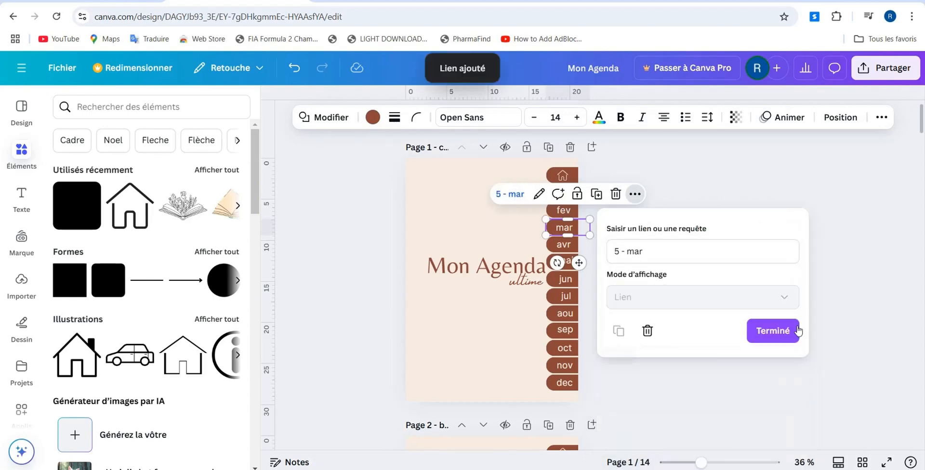
{"action": "left_click", "coordinate": [785, 337]}
- Link the "avr" text on the cover's index tab to page "6 - avr"
{"action": "left_click", "coordinate": [635, 193]}
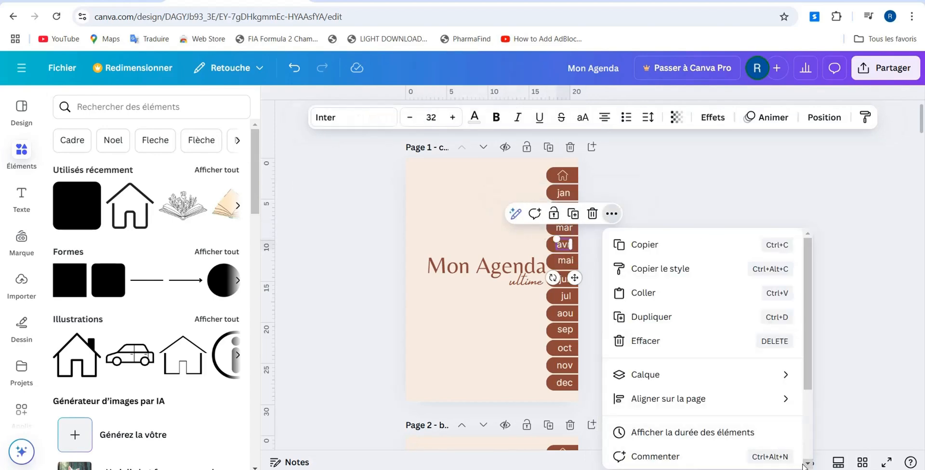
{"action": "left_click", "coordinate": [645, 454]}
{"action": "left_click", "coordinate": [763, 281]}
{"action": "left_click", "coordinate": [563, 244]}
{"action": "left_click", "coordinate": [564, 244]}
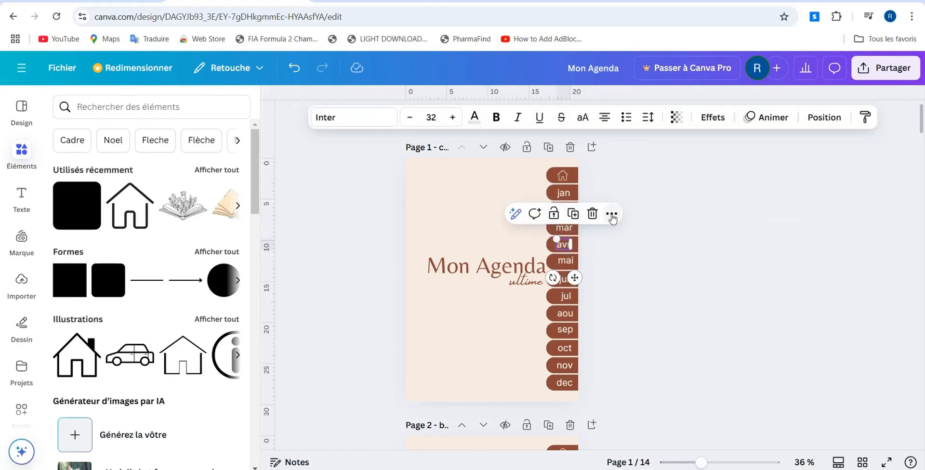
{"action": "left_click", "coordinate": [611, 213]}
{"action": "scroll", "coordinate": [733, 429], "scroll_direction": "down", "scroll_amount": 2}
{"action": "left_click", "coordinate": [718, 384]}
{"action": "scroll", "coordinate": [715, 334], "scroll_direction": "down", "scroll_amount": 3}
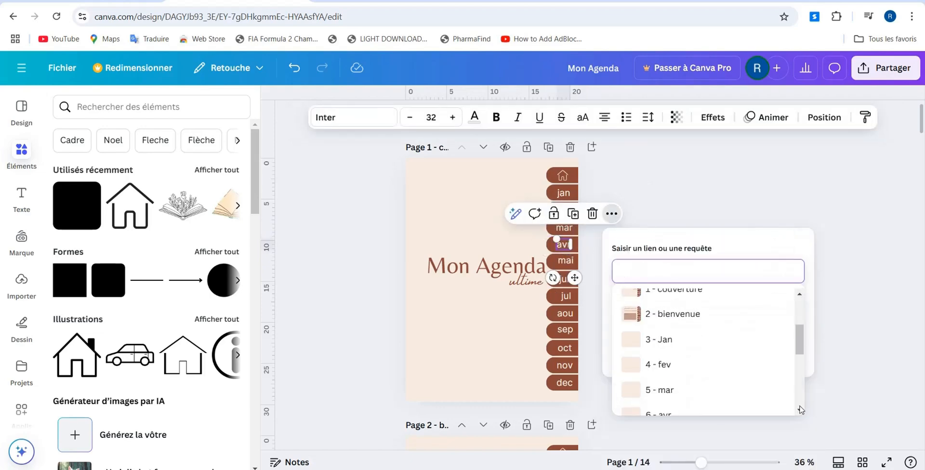
{"action": "left_click", "coordinate": [678, 304]}
{"action": "left_click", "coordinate": [685, 347]}
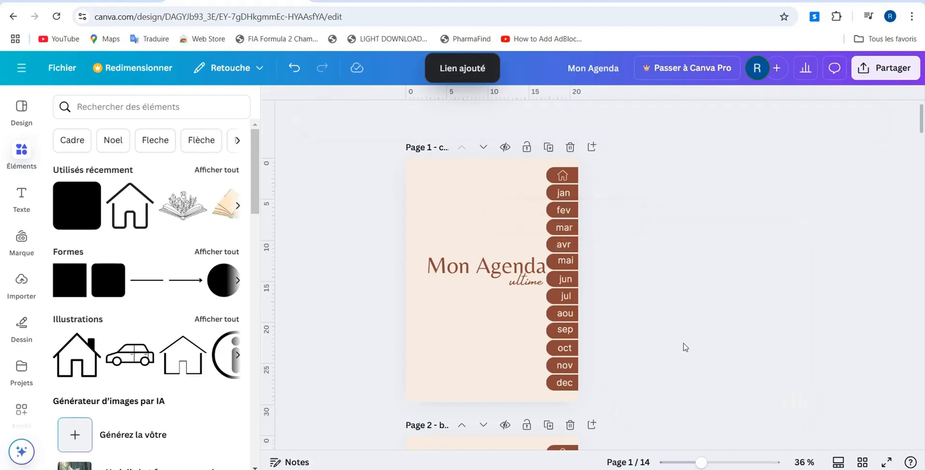
- Link the brown shape behind the cover's "avr" text to page "6 - avr"
{"action": "left_click", "coordinate": [550, 248]}
{"action": "left_click", "coordinate": [606, 211]}
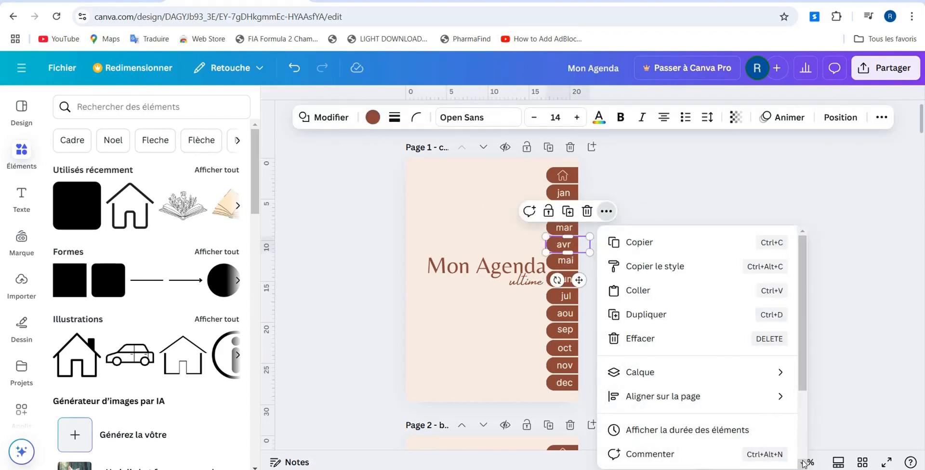
{"action": "scroll", "coordinate": [675, 390], "scroll_direction": "down", "scroll_amount": 2}
{"action": "left_click", "coordinate": [634, 404]}
{"action": "scroll", "coordinate": [771, 400], "scroll_direction": "down", "scroll_amount": 5}
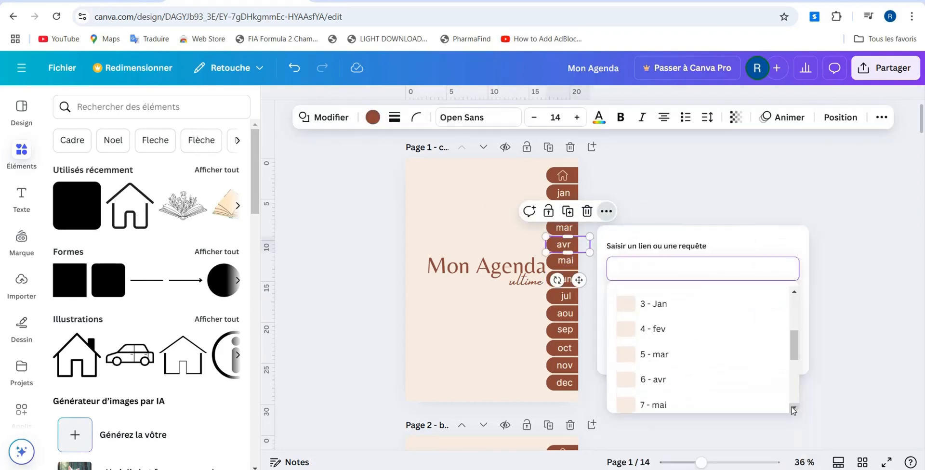
- Link the "avr" tab shape on the cover page to page "6 - avr"
{"action": "left_click", "coordinate": [674, 380]}
{"action": "left_click", "coordinate": [772, 347]}
- Link the "mai" label text on the cover to page "7 - mai" and remove the text's underline
{"action": "left_click", "coordinate": [565, 260]}
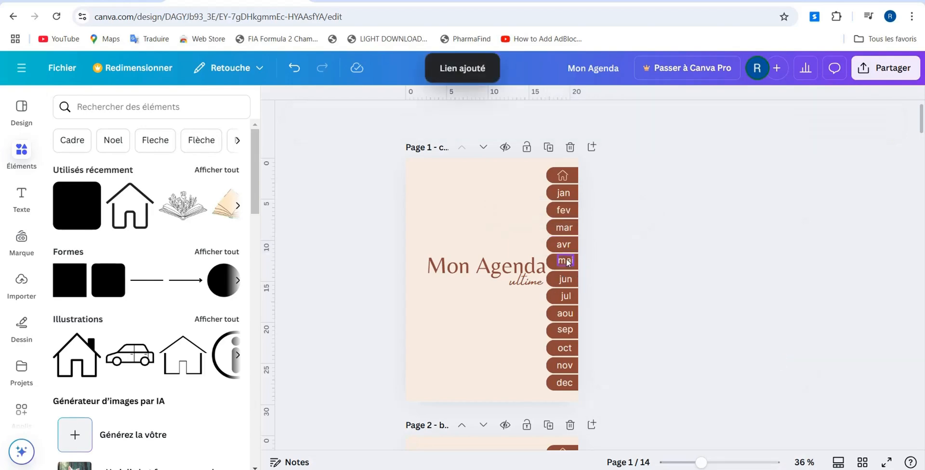
{"action": "left_click", "coordinate": [613, 230]}
{"action": "scroll", "coordinate": [780, 398], "scroll_direction": "down", "scroll_amount": 3}
{"action": "left_click", "coordinate": [776, 377]}
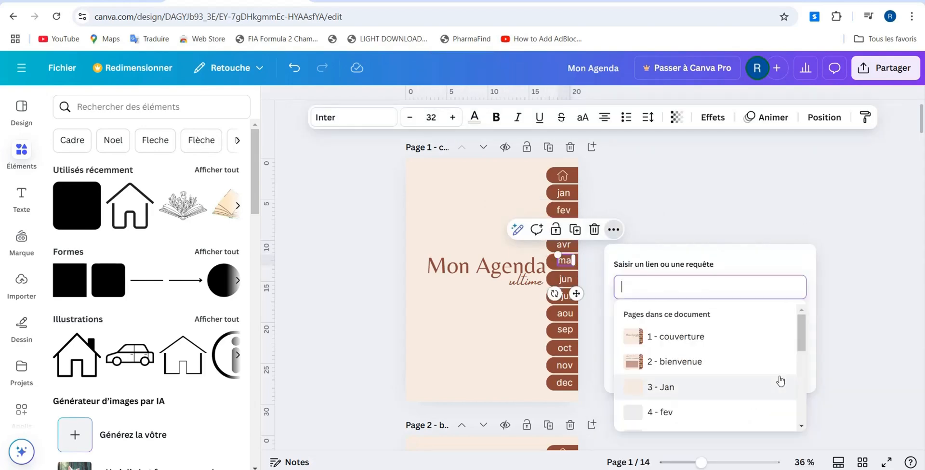
{"action": "scroll", "coordinate": [802, 427], "scroll_direction": "down", "scroll_amount": 4}
{"action": "left_click", "coordinate": [675, 316]}
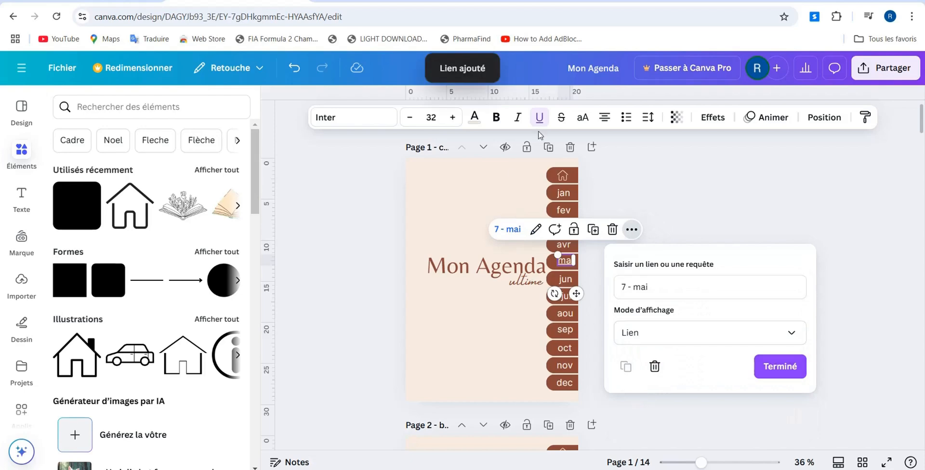
{"action": "left_click", "coordinate": [778, 365]}
- Link the "mai" tab shape behind the label to page "7 - mai"
{"action": "left_click", "coordinate": [561, 264]}
{"action": "left_click", "coordinate": [606, 228]}
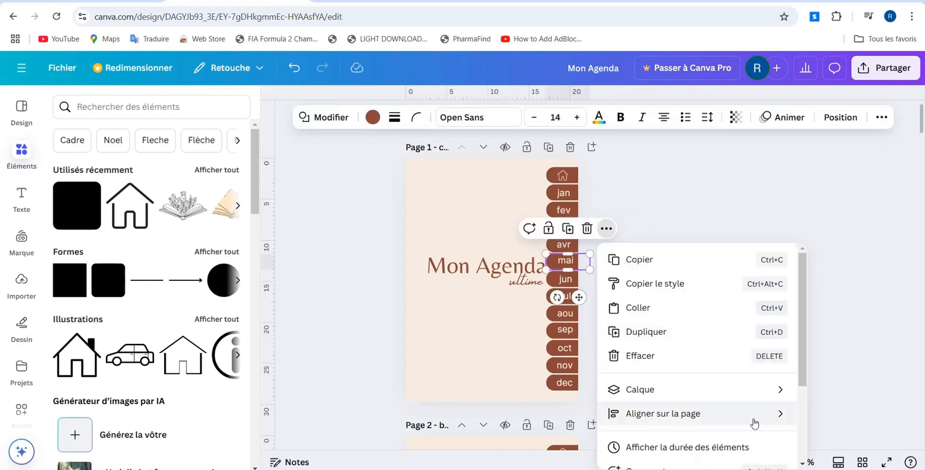
{"action": "left_click", "coordinate": [801, 464]}
{"action": "scroll", "coordinate": [800, 466], "scroll_direction": "down", "scroll_amount": 3}
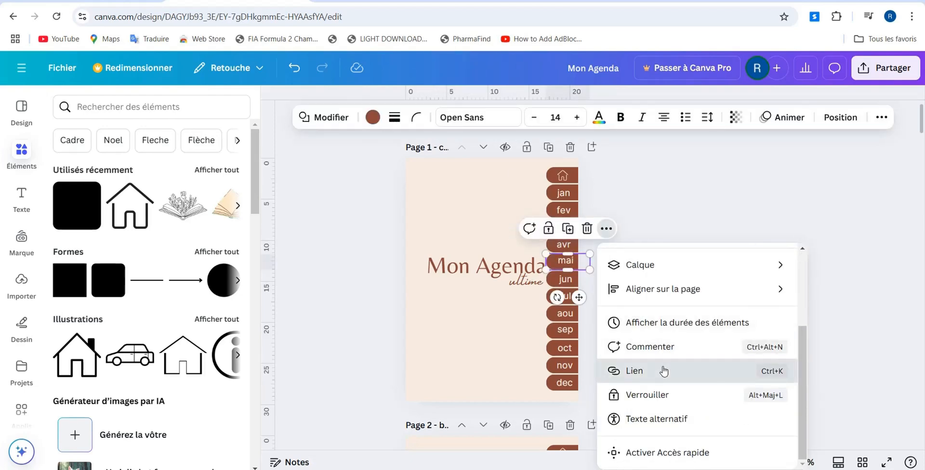
{"action": "left_click", "coordinate": [665, 372]}
{"action": "scroll", "coordinate": [794, 424], "scroll_direction": "down", "scroll_amount": 3}
{"action": "left_click", "coordinate": [653, 390]}
{"action": "left_click", "coordinate": [770, 365]}
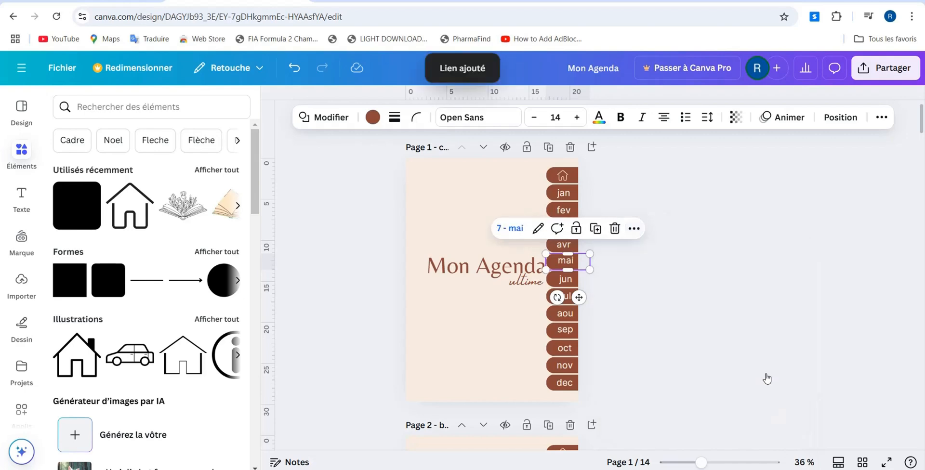
- Link the "jun" label text on the cover to page "8 - jun" and remove the text's underline
{"action": "left_click", "coordinate": [560, 278]}
{"action": "left_click", "coordinate": [613, 249]}
{"action": "scroll", "coordinate": [790, 414], "scroll_direction": "down", "scroll_amount": 5}
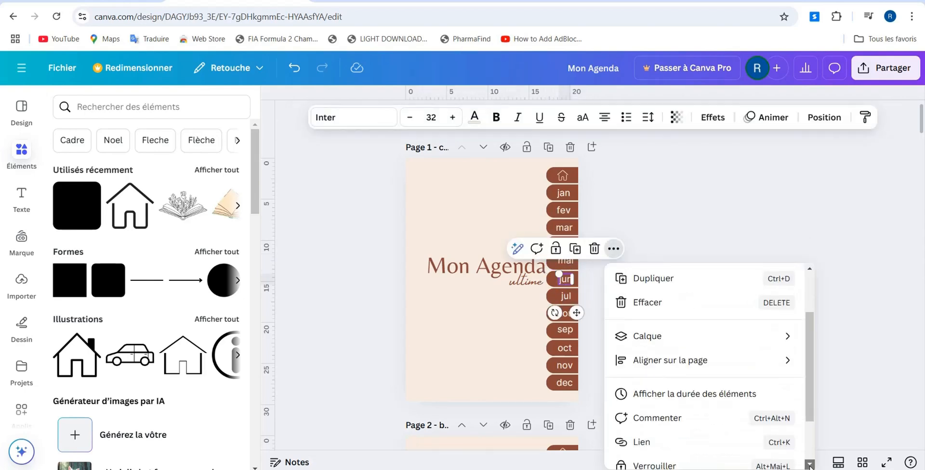
{"action": "left_click", "coordinate": [776, 373]}
{"action": "scroll", "coordinate": [674, 385], "scroll_direction": "down", "scroll_amount": 5}
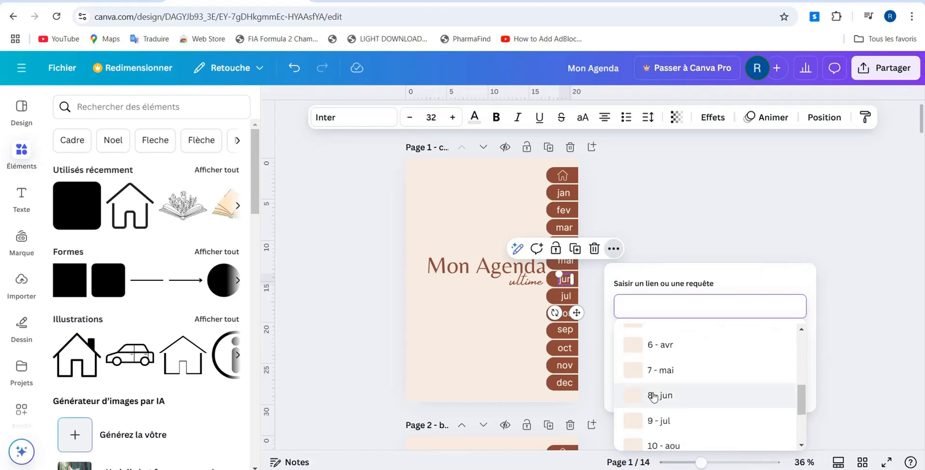
{"action": "left_click", "coordinate": [652, 391]}
{"action": "left_click", "coordinate": [539, 124]}
- Link the "jun" tab shape behind the label to page "8 - jun"
{"action": "left_click", "coordinate": [552, 279]}
{"action": "left_click", "coordinate": [607, 246]}
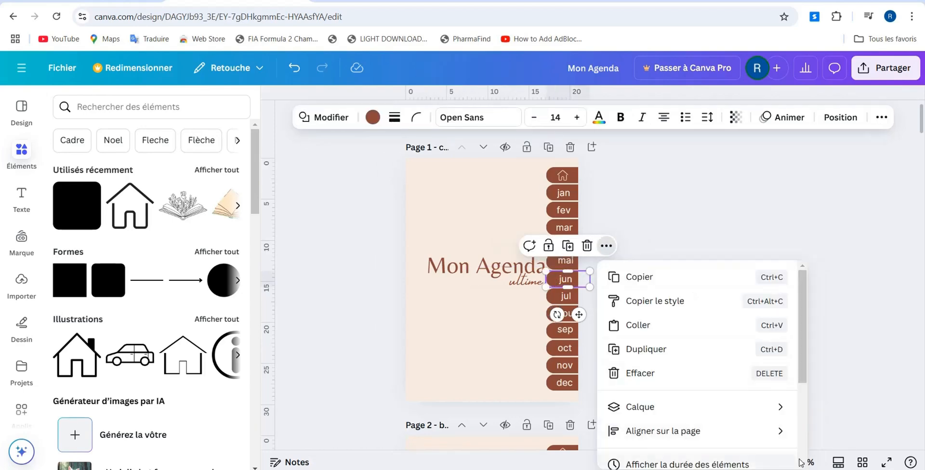
{"action": "left_click", "coordinate": [802, 463]}
{"action": "left_click", "coordinate": [773, 373]}
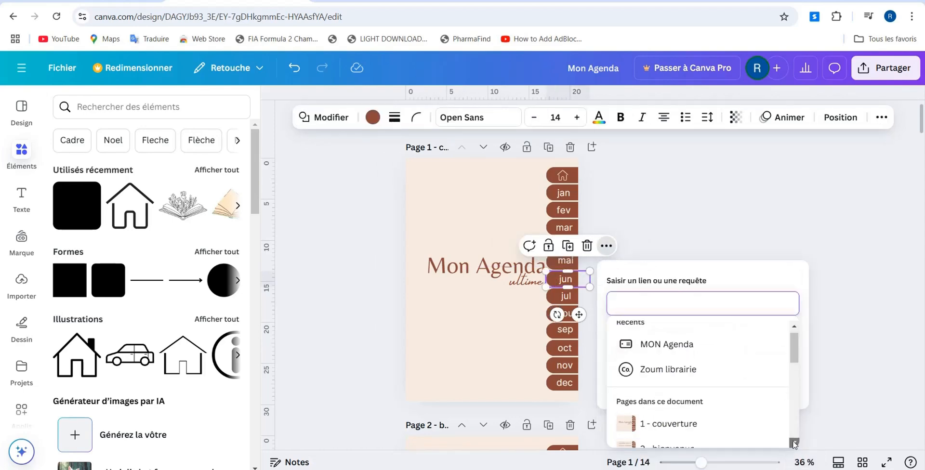
{"action": "scroll", "coordinate": [794, 443], "scroll_direction": "down", "scroll_amount": 3}
{"action": "left_click", "coordinate": [652, 404]}
{"action": "left_click", "coordinate": [772, 383]}
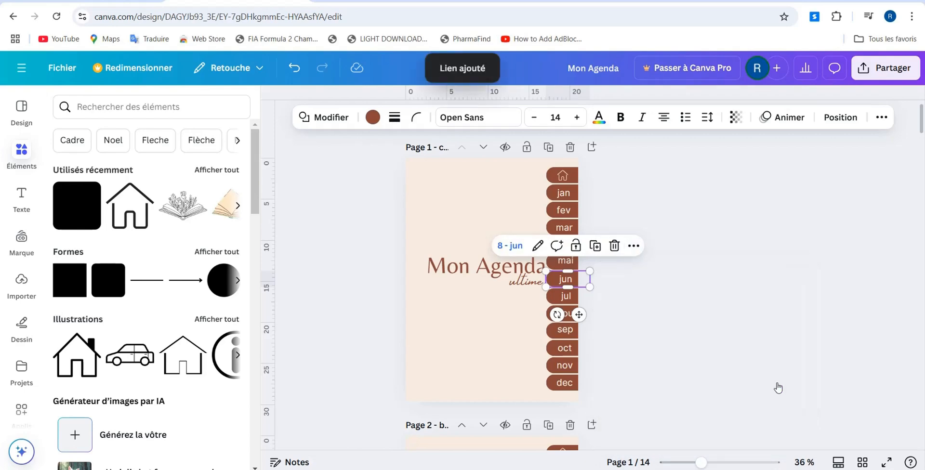
- Link the "jul" label text on the cover to page "9 - jul" and remove the text's underline
{"action": "left_click", "coordinate": [561, 301]}
{"action": "double_click", "coordinate": [562, 297]}
{"action": "left_click", "coordinate": [612, 265]}
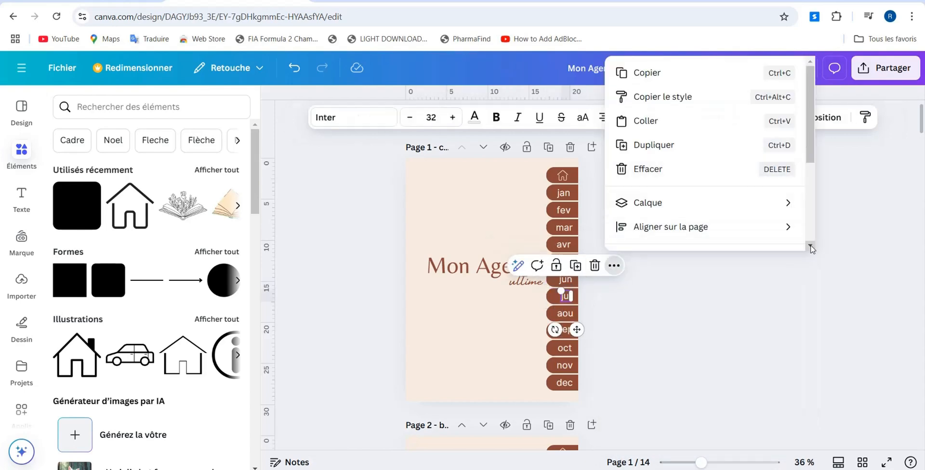
{"action": "scroll", "coordinate": [774, 193], "scroll_direction": "down", "scroll_amount": 3}
{"action": "left_click", "coordinate": [769, 166]}
{"action": "scroll", "coordinate": [645, 218], "scroll_direction": "down", "scroll_amount": 5}
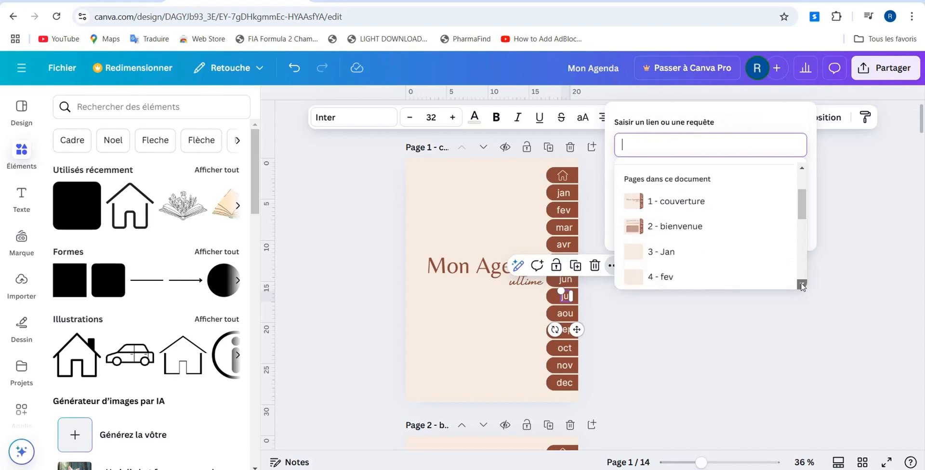
{"action": "left_click", "coordinate": [646, 188]}
- Link the "jul" tab shape behind the label to page "9 - jul"
{"action": "left_click", "coordinate": [555, 301]}
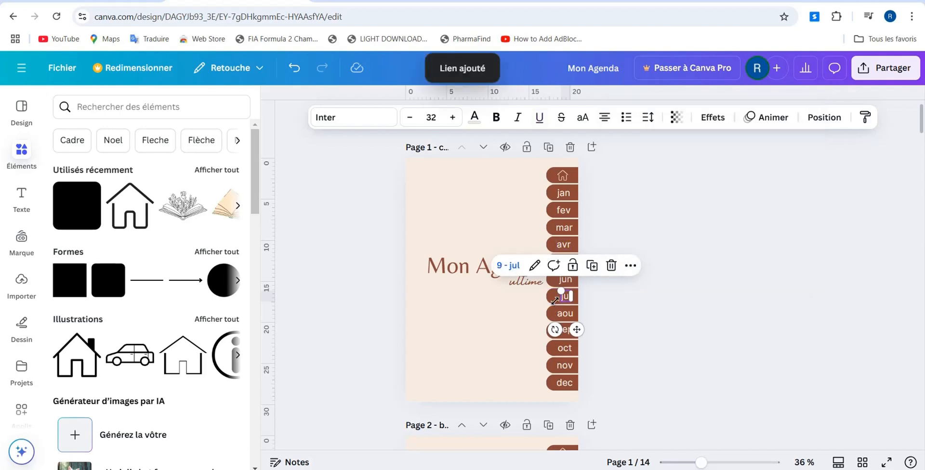
{"action": "key", "text": "Escape"}
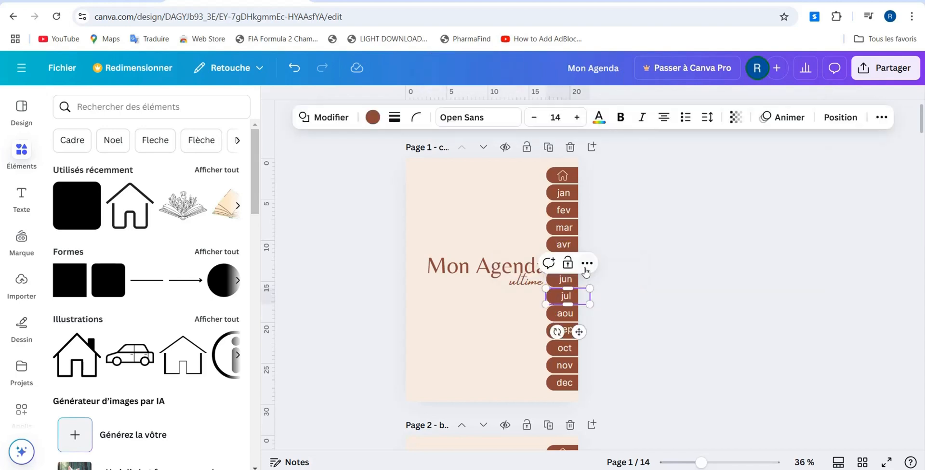
{"action": "left_click", "coordinate": [586, 263]}
{"action": "scroll", "coordinate": [781, 231], "scroll_direction": "down", "scroll_amount": 3}
{"action": "left_click", "coordinate": [754, 167]}
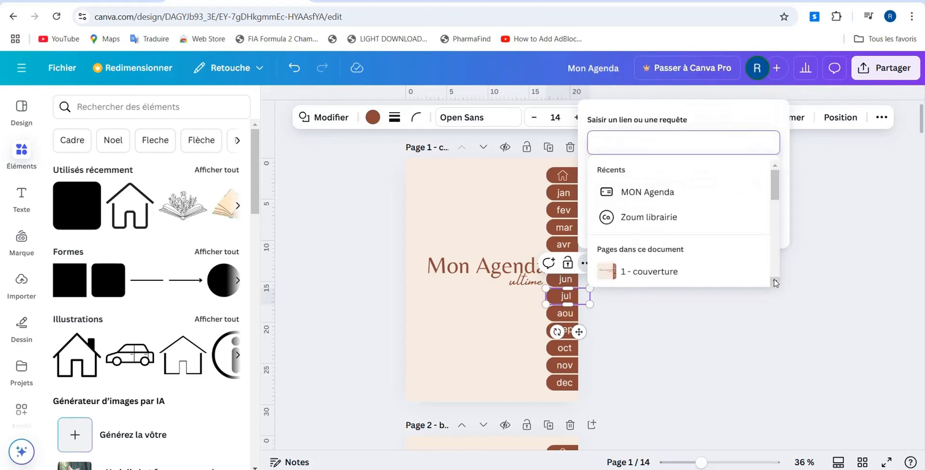
{"action": "scroll", "coordinate": [775, 283], "scroll_direction": "down", "scroll_amount": 5}
{"action": "left_click", "coordinate": [633, 259]}
{"action": "left_click", "coordinate": [644, 310]}
- Link the "aou" label text on the cover to page "10 - aou" and remove the text's underline
{"action": "double_click", "coordinate": [565, 313]}
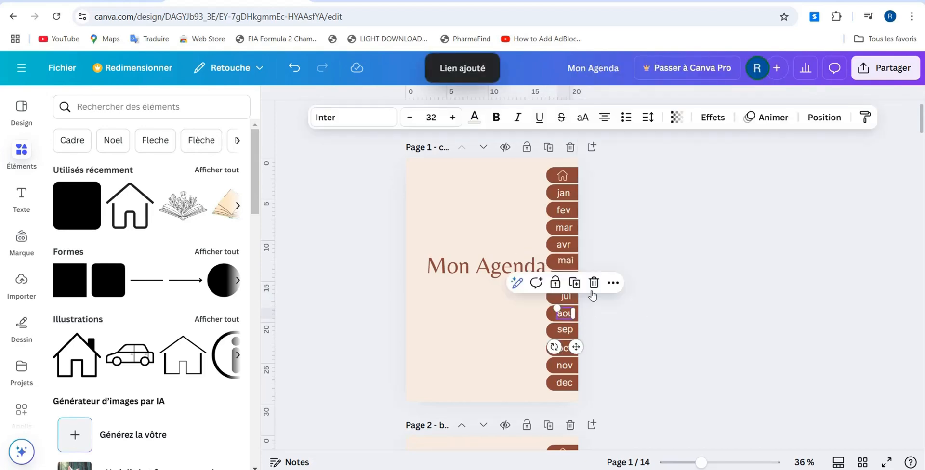
{"action": "left_click", "coordinate": [613, 283]}
{"action": "scroll", "coordinate": [780, 227], "scroll_direction": "down", "scroll_amount": 3}
{"action": "left_click", "coordinate": [766, 169]}
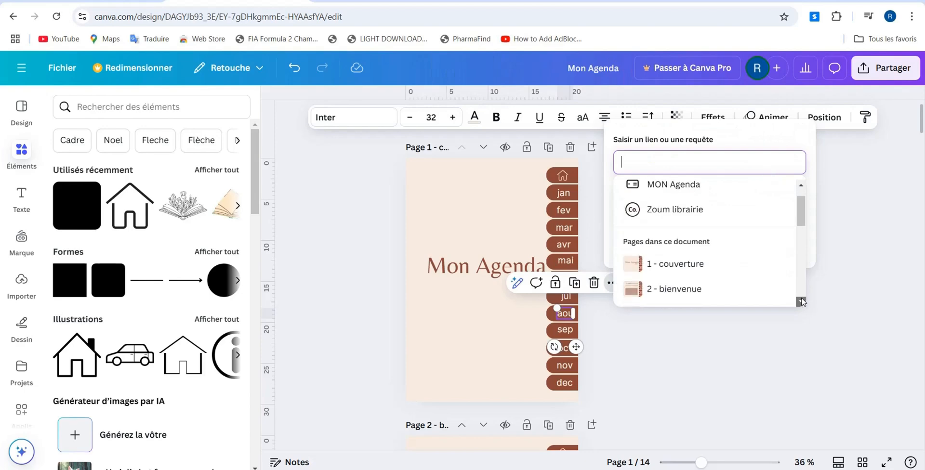
{"action": "scroll", "coordinate": [801, 301], "scroll_direction": "down", "scroll_amount": 5}
{"action": "scroll", "coordinate": [801, 302], "scroll_direction": "down", "scroll_amount": 3}
{"action": "left_click", "coordinate": [677, 233]}
{"action": "left_click", "coordinate": [539, 123]}
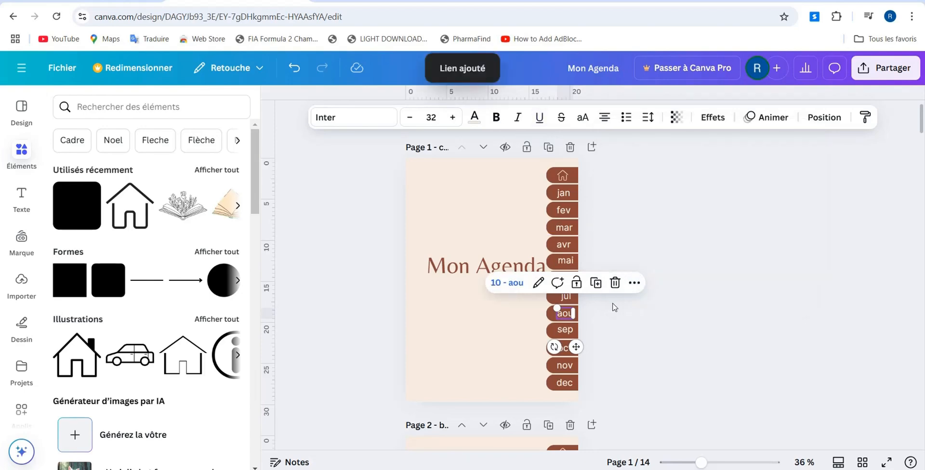
{"action": "left_click", "coordinate": [614, 305]}
- Link the "aou" tab shape behind the label to page "10 - aou"
{"action": "left_click", "coordinate": [557, 317]}
{"action": "left_click", "coordinate": [606, 280]}
{"action": "scroll", "coordinate": [811, 265], "scroll_direction": "down", "scroll_amount": 5}
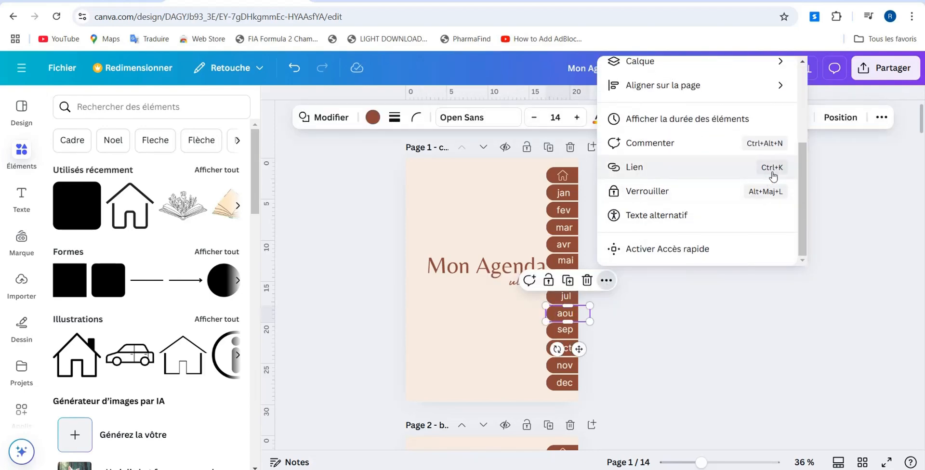
{"action": "left_click", "coordinate": [770, 168]}
{"action": "scroll", "coordinate": [795, 301], "scroll_direction": "down", "scroll_amount": 3}
{"action": "left_click", "coordinate": [665, 255]}
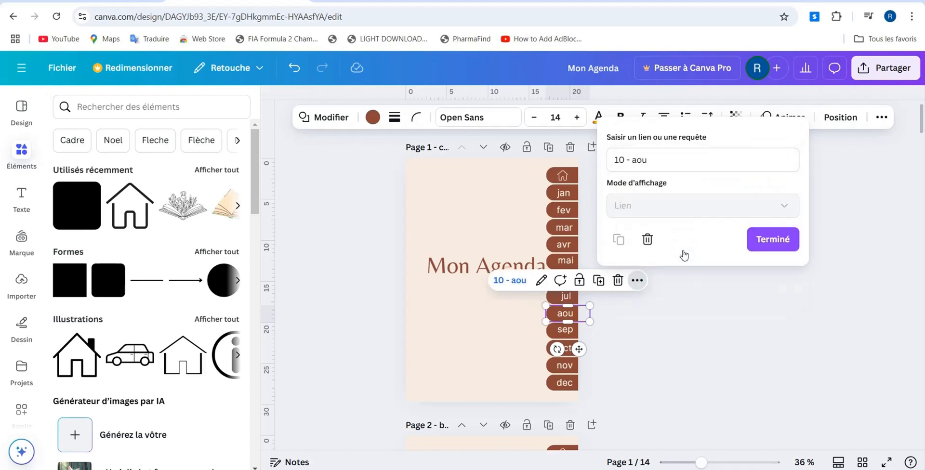
- Link the "sep" label text on the cover to page "11 - sep" and remove the text's underline
{"action": "left_click", "coordinate": [564, 336]}
{"action": "left_click", "coordinate": [613, 299]}
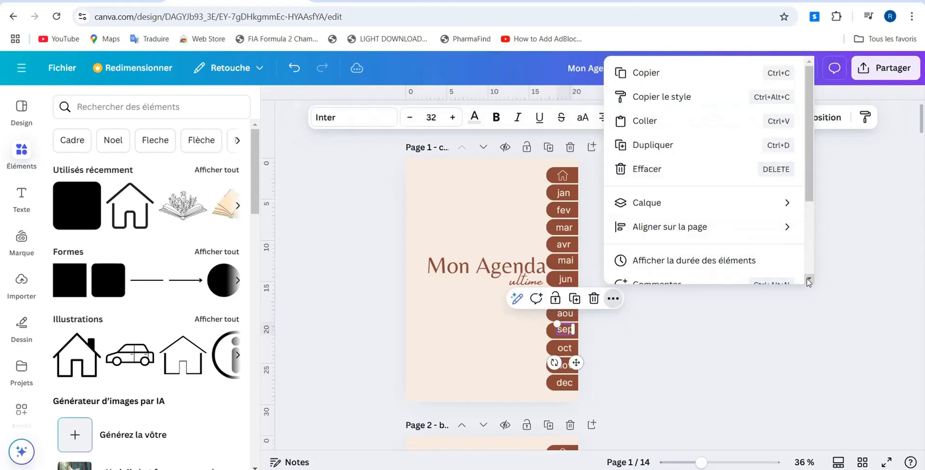
{"action": "scroll", "coordinate": [776, 198], "scroll_direction": "down", "scroll_amount": 3}
{"action": "left_click", "coordinate": [776, 190]}
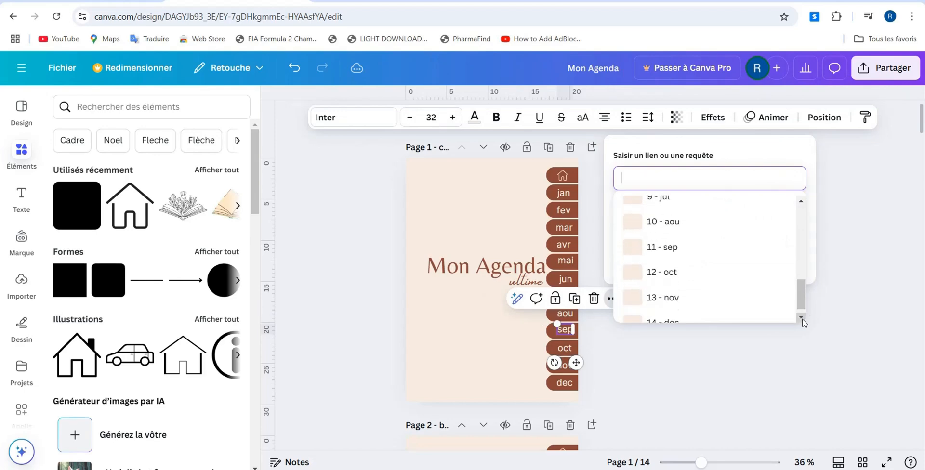
{"action": "left_click", "coordinate": [667, 248]}
- Link the "sep" tab shape behind the label to page "11 - sep"
{"action": "key", "text": "Escape"}
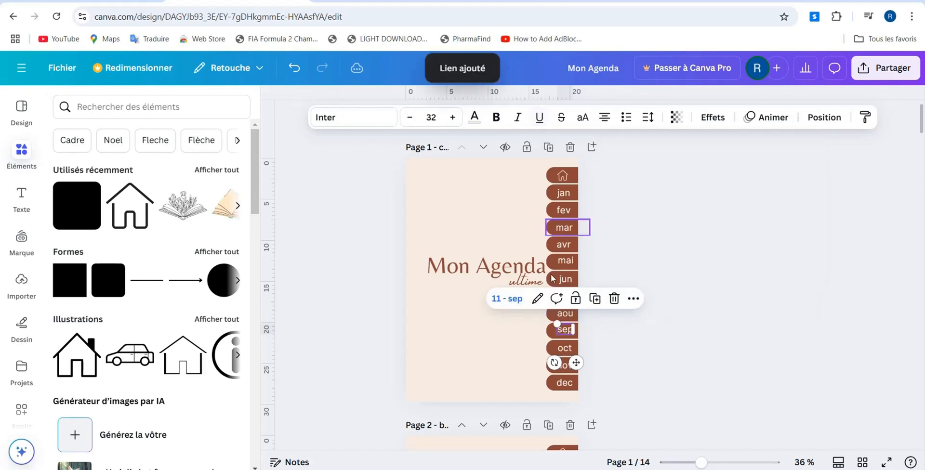
{"action": "key", "text": "Escape"}
{"action": "left_click", "coordinate": [606, 297]}
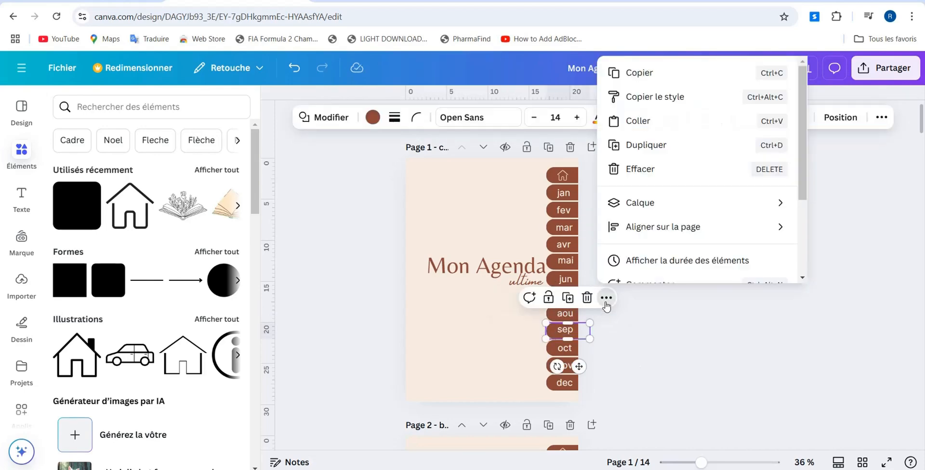
{"action": "scroll", "coordinate": [775, 192], "scroll_direction": "down", "scroll_amount": 3}
{"action": "left_click", "coordinate": [778, 186]}
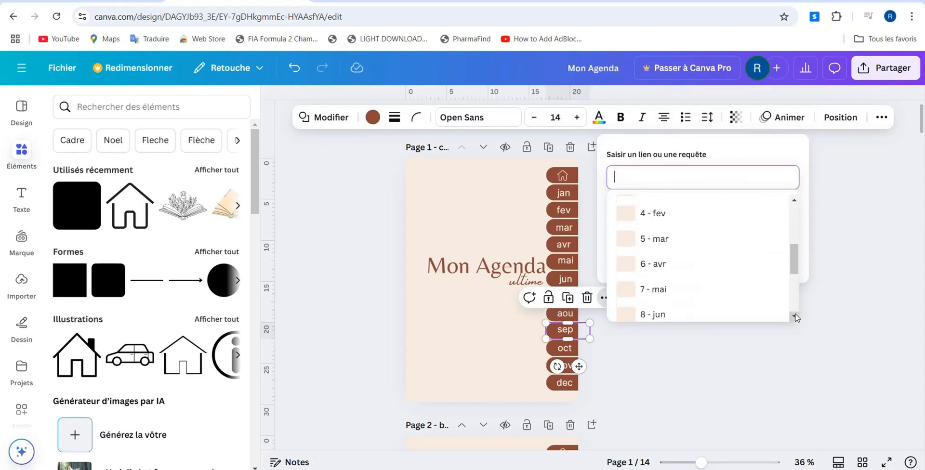
{"action": "left_click", "coordinate": [794, 317]}
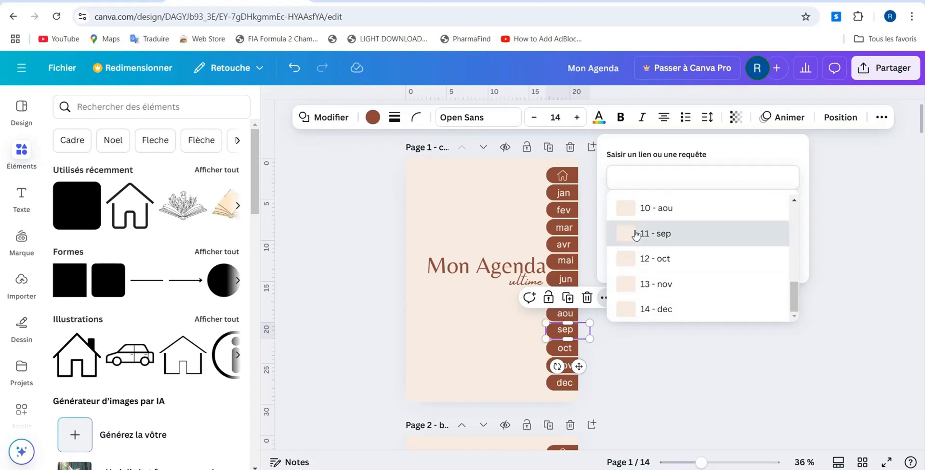
{"action": "left_click", "coordinate": [640, 236]}
{"action": "left_click", "coordinate": [566, 333]}
- Link the "oct" label text on the cover to page "12 - oct" and remove the text's underline
{"action": "left_click", "coordinate": [561, 350]}
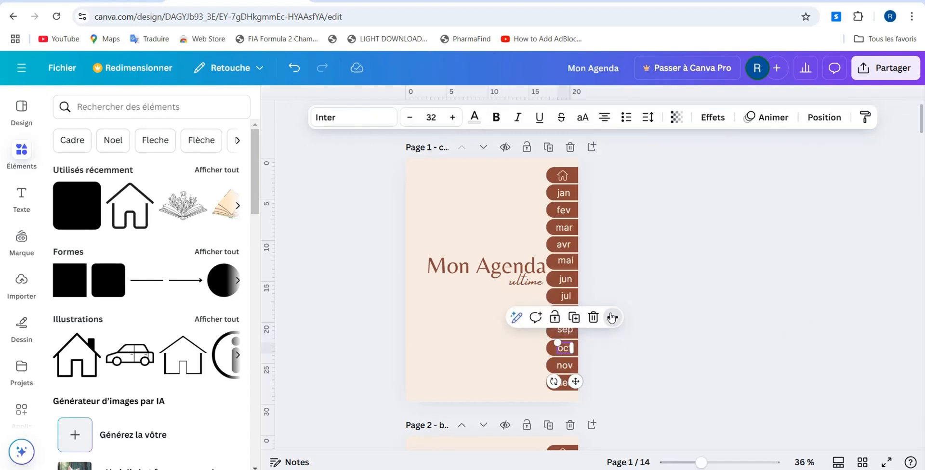
{"action": "left_click", "coordinate": [609, 317]}
{"action": "scroll", "coordinate": [800, 270], "scroll_direction": "down", "scroll_amount": 3}
{"action": "left_click", "coordinate": [790, 208]}
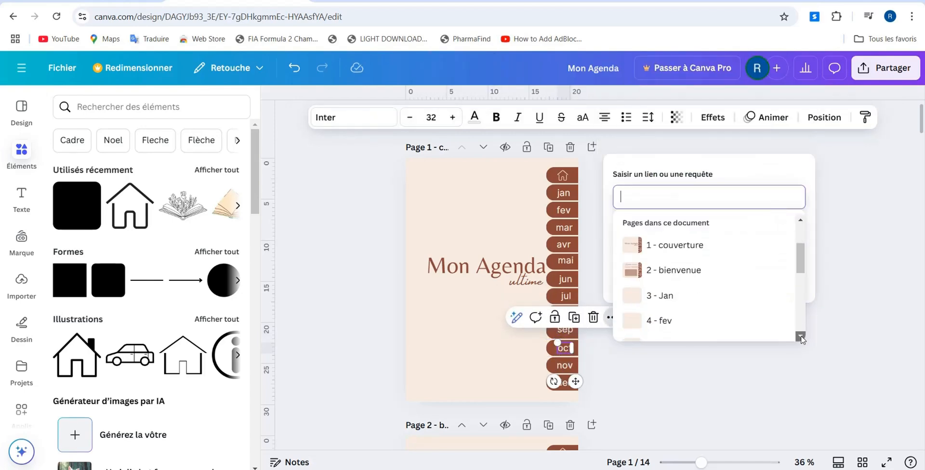
{"action": "left_click", "coordinate": [801, 337]}
{"action": "left_click", "coordinate": [641, 293]}
- Link the "oct" tab shape behind the label to page "12 - oct"
{"action": "left_click", "coordinate": [552, 344]}
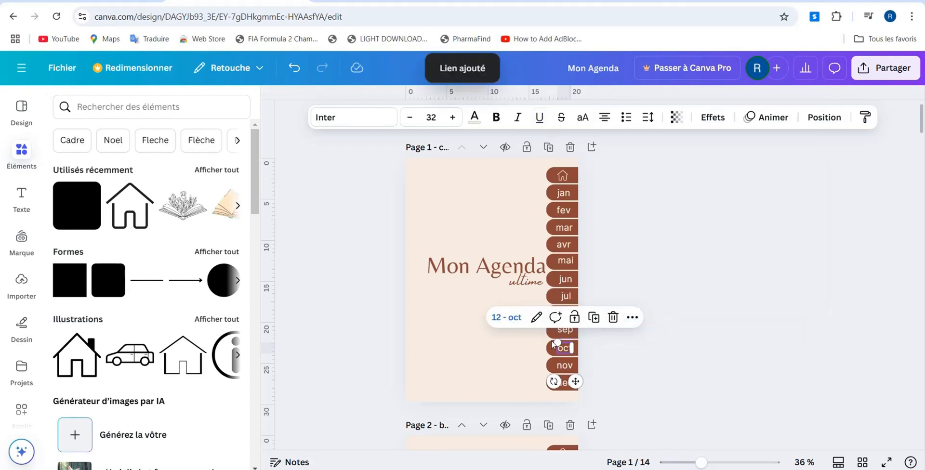
{"action": "key", "text": "Escape"}
{"action": "left_click", "coordinate": [606, 315]}
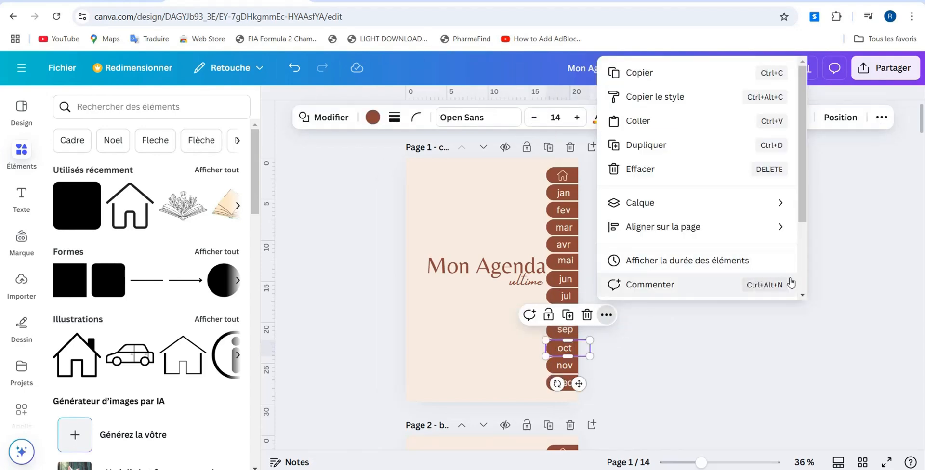
{"action": "left_click", "coordinate": [802, 296]}
{"action": "key", "text": "ctrl+k"}
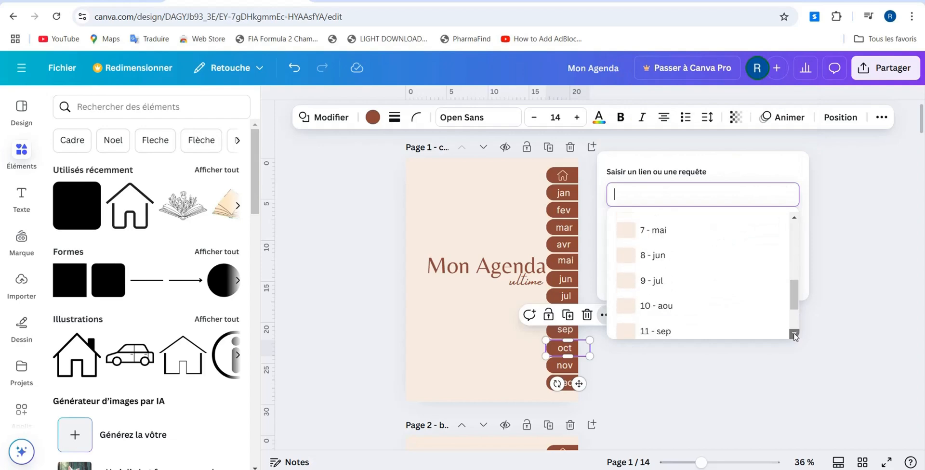
{"action": "scroll", "coordinate": [722, 308], "scroll_direction": "down", "scroll_amount": 2}
{"action": "left_click", "coordinate": [674, 280]}
- Link the "nov" label text on the cover to page "13 - nov" and remove the text's underline
{"action": "left_click", "coordinate": [567, 367]}
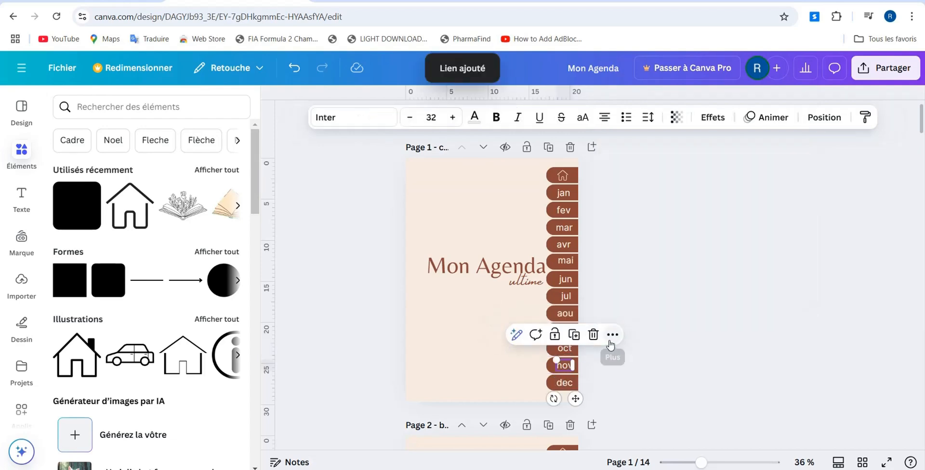
{"action": "left_click", "coordinate": [610, 334]}
{"action": "scroll", "coordinate": [754, 237], "scroll_direction": "down", "scroll_amount": 2}
{"action": "left_click", "coordinate": [751, 220]}
{"action": "scroll", "coordinate": [699, 308], "scroll_direction": "down", "scroll_amount": 5}
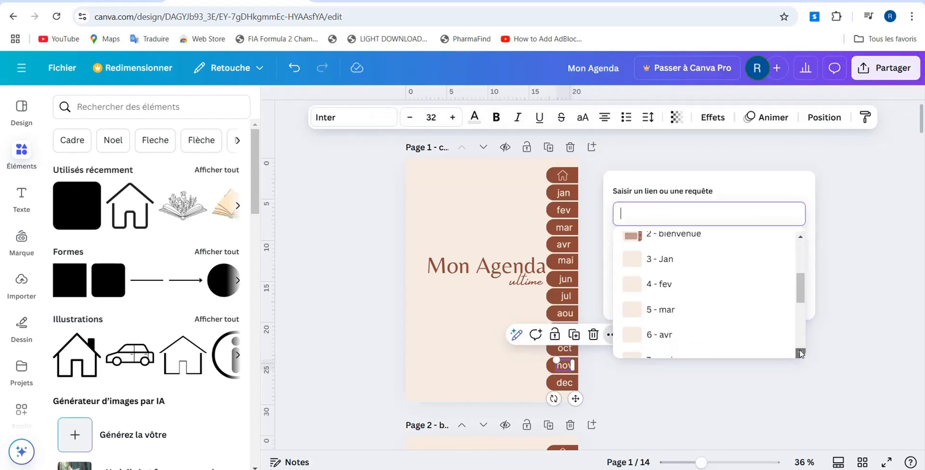
{"action": "left_click", "coordinate": [640, 323]}
{"action": "left_click", "coordinate": [538, 118]}
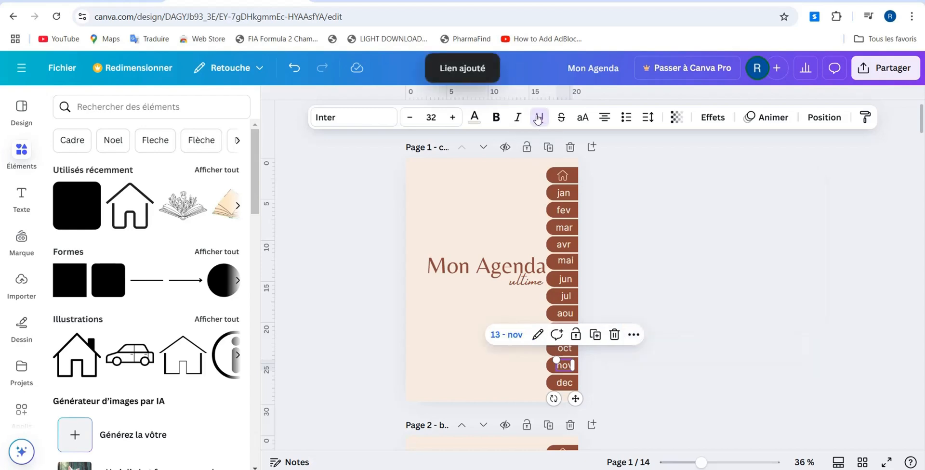
- Link the "nov" tab shape behind the label on the cover to page "13 - nov"
{"action": "key", "text": "Escape"}
{"action": "left_click", "coordinate": [606, 333]}
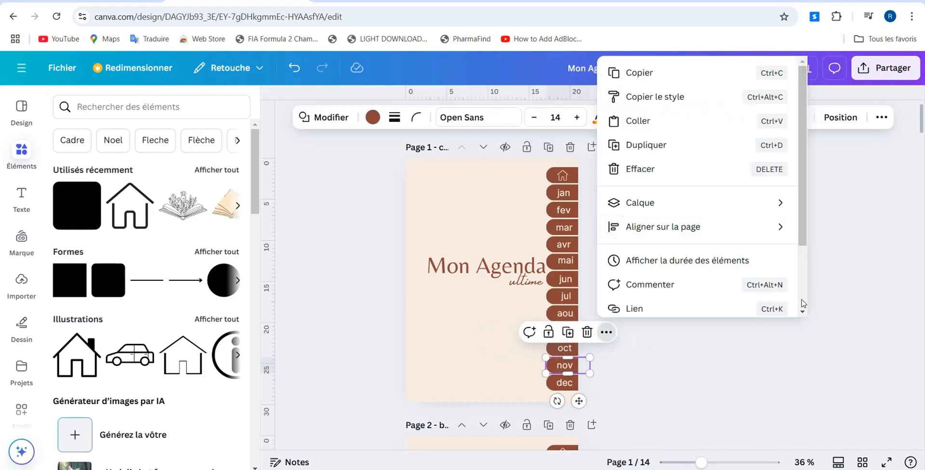
{"action": "scroll", "coordinate": [802, 315], "scroll_direction": "down", "scroll_amount": 1}
{"action": "left_click", "coordinate": [770, 219]}
{"action": "scroll", "coordinate": [659, 319], "scroll_direction": "down", "scroll_amount": 5}
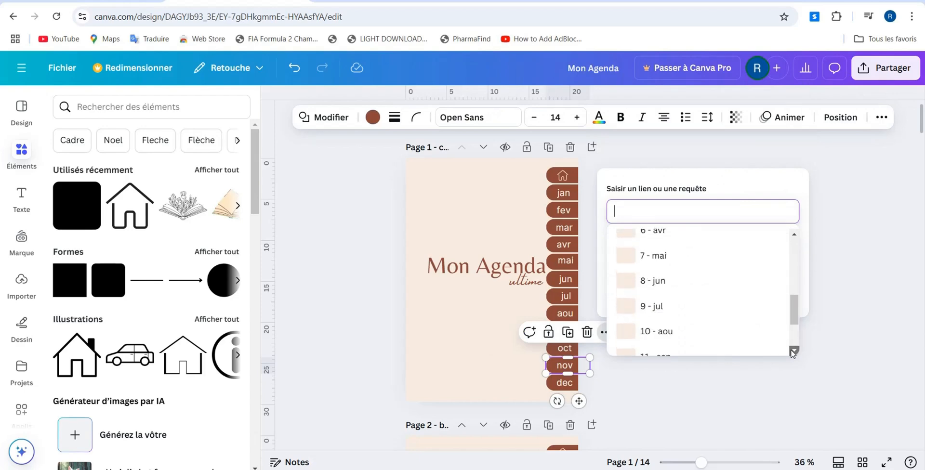
{"action": "left_click", "coordinate": [659, 319]}
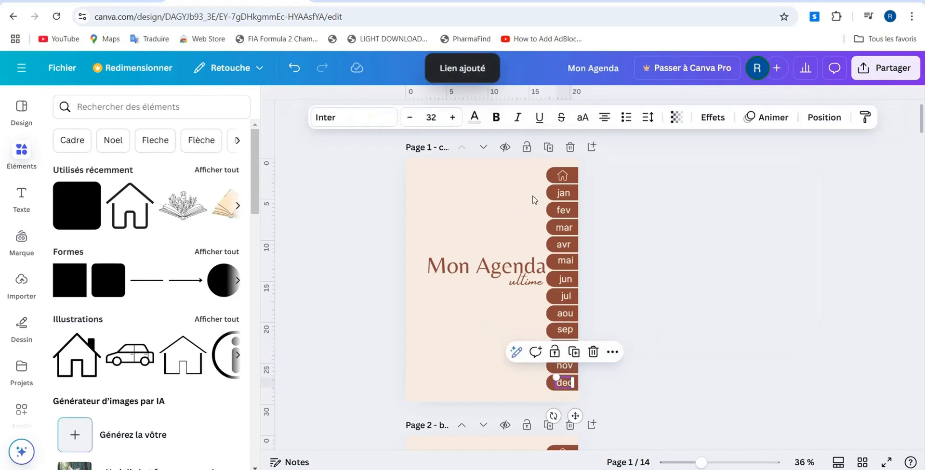
- Link the "dec" label text on the cover to page "14 - dec"
{"action": "left_click", "coordinate": [612, 352]}
{"action": "scroll", "coordinate": [665, 216], "scroll_direction": "down", "scroll_amount": 2}
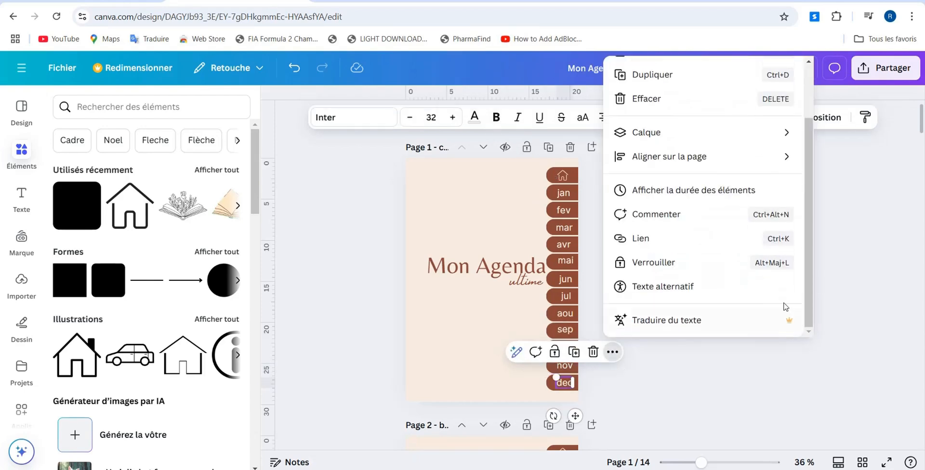
{"action": "left_click", "coordinate": [641, 238]}
{"action": "scroll", "coordinate": [802, 376], "scroll_direction": "down", "scroll_amount": 6}
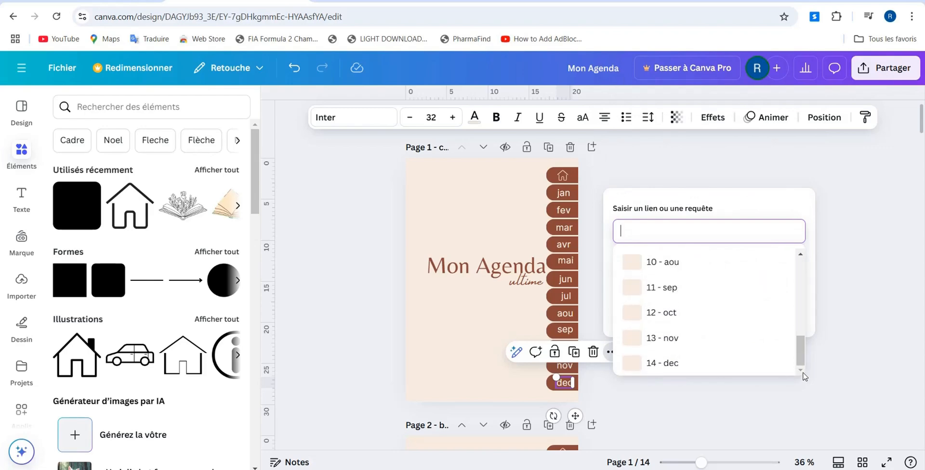
{"action": "left_click", "coordinate": [660, 364]}
{"action": "key", "text": "Escape"}
- Link the "dec" tab shape behind the label to page "14 - dec" and deselect it
{"action": "left_click", "coordinate": [565, 383]}
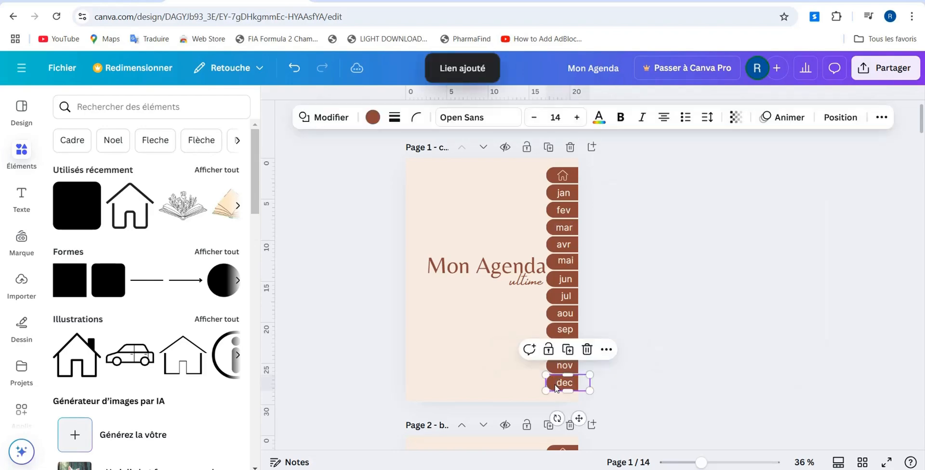
{"action": "left_click", "coordinate": [606, 350]}
{"action": "scroll", "coordinate": [803, 332], "scroll_direction": "down", "scroll_amount": 2}
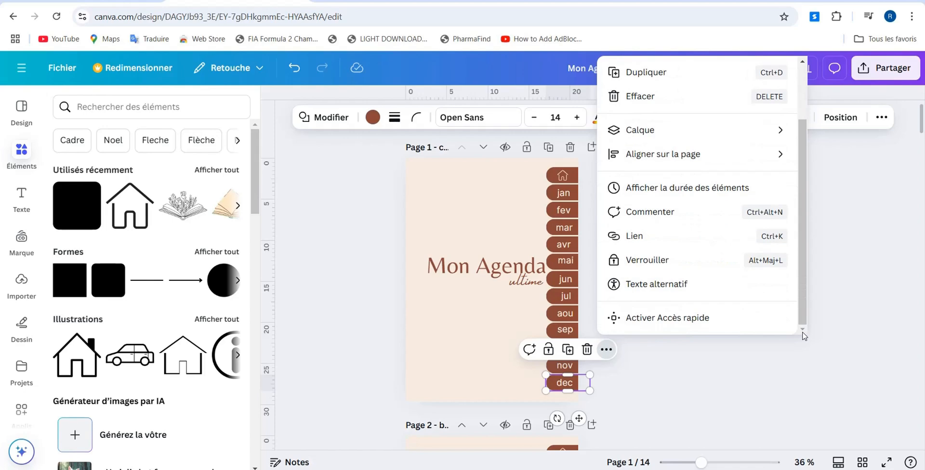
{"action": "left_click", "coordinate": [660, 236]}
{"action": "scroll", "coordinate": [670, 357], "scroll_direction": "down", "scroll_amount": 5}
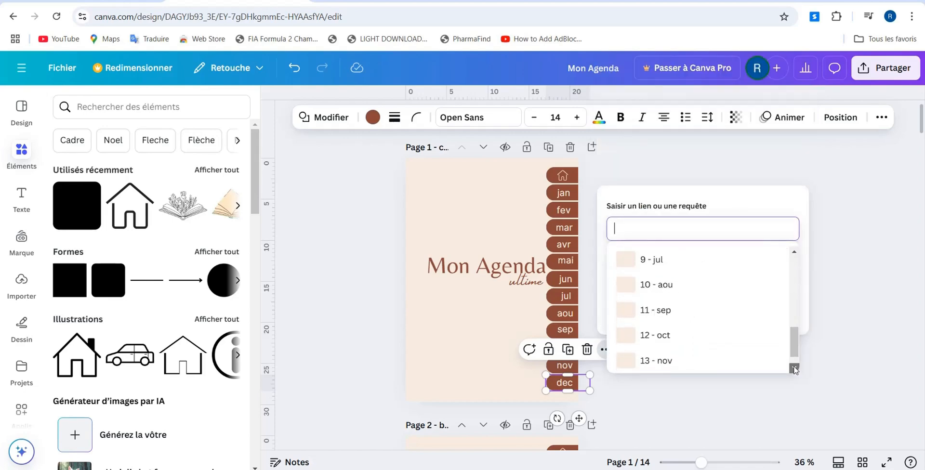
{"action": "left_click", "coordinate": [667, 362]}
{"action": "left_click", "coordinate": [737, 386]}
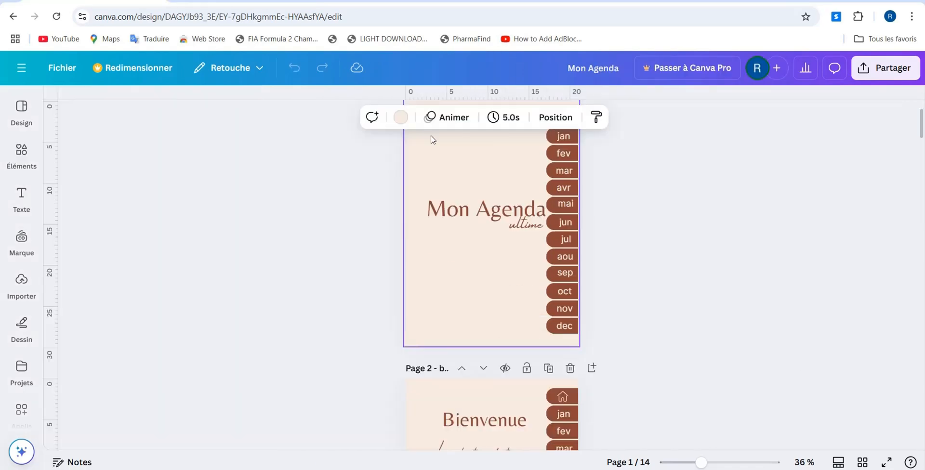
- Select all elements on the cover page, including the title texts and the linked month tabs, and copy them
{"action": "key", "text": "ctrl+a"}
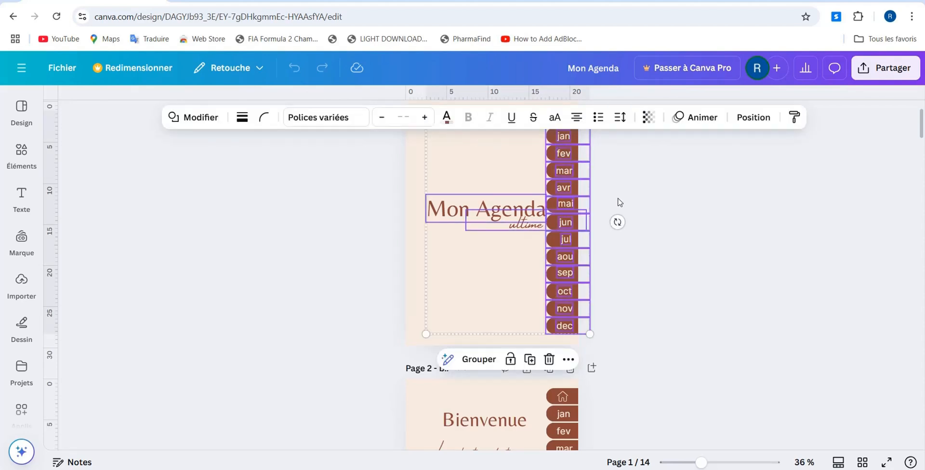
{"action": "right_click", "coordinate": [626, 169]}
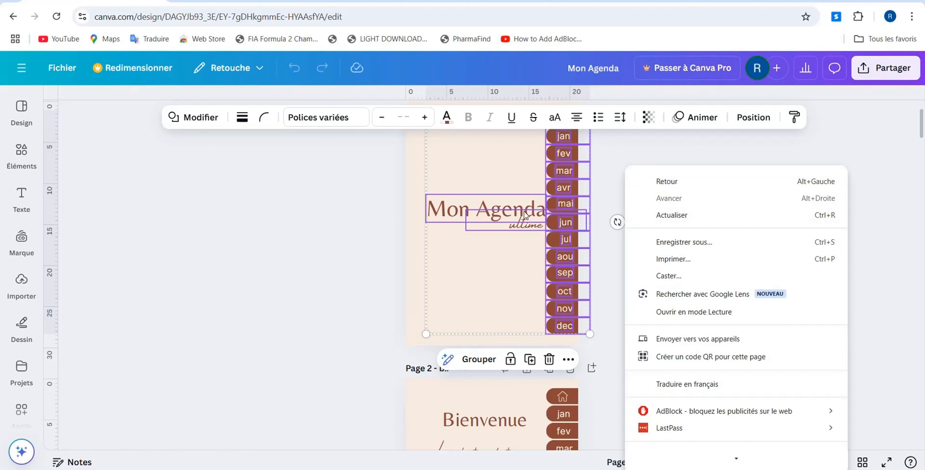
{"action": "left_click", "coordinate": [506, 202]}
{"action": "right_click", "coordinate": [506, 202]}
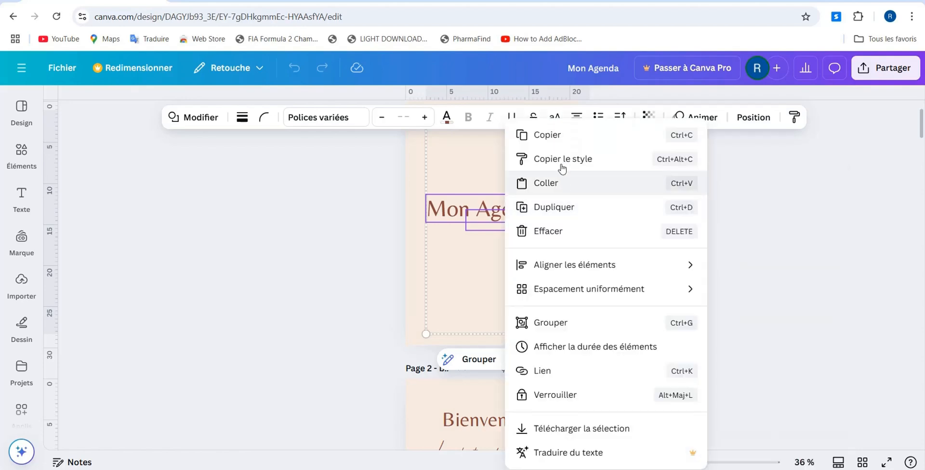
{"action": "left_click", "coordinate": [565, 141]}
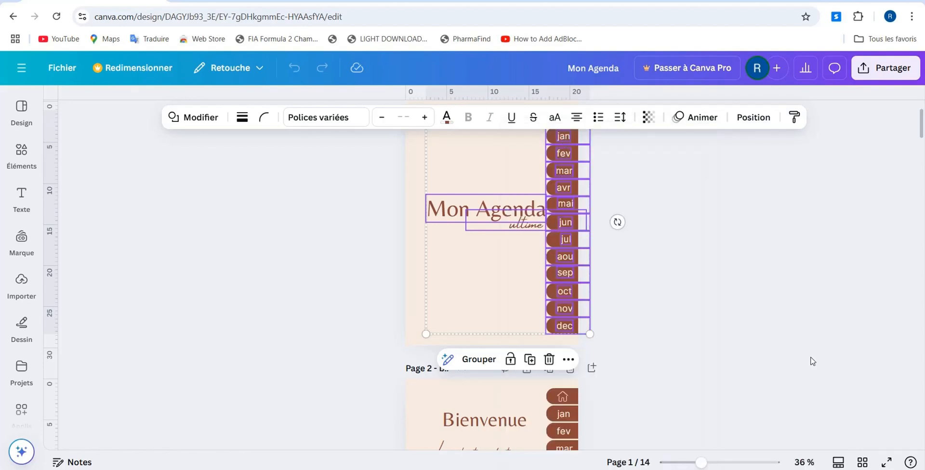
- Paste the copied cover elements onto the blank January page, page 3, and deselect them
{"action": "scroll", "coordinate": [809, 359], "scroll_direction": "down", "scroll_amount": 10}
{"action": "scroll", "coordinate": [922, 183], "scroll_direction": "down", "scroll_amount": 1}
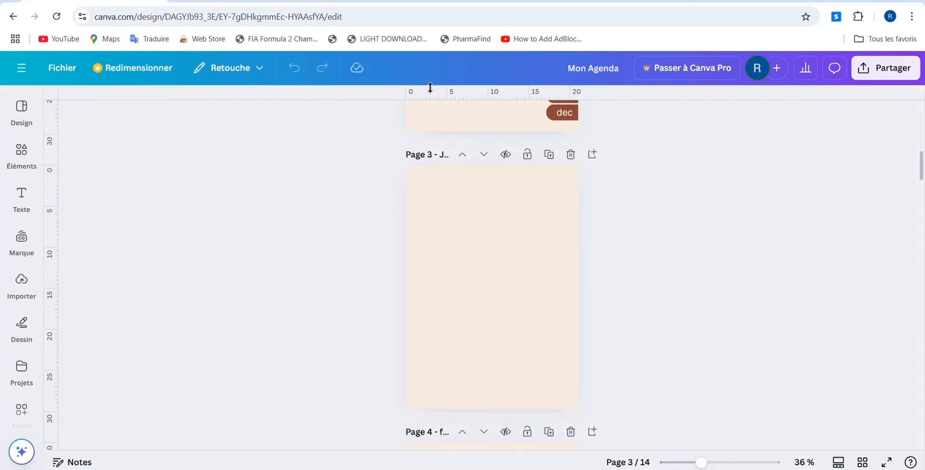
{"action": "left_click", "coordinate": [445, 257]}
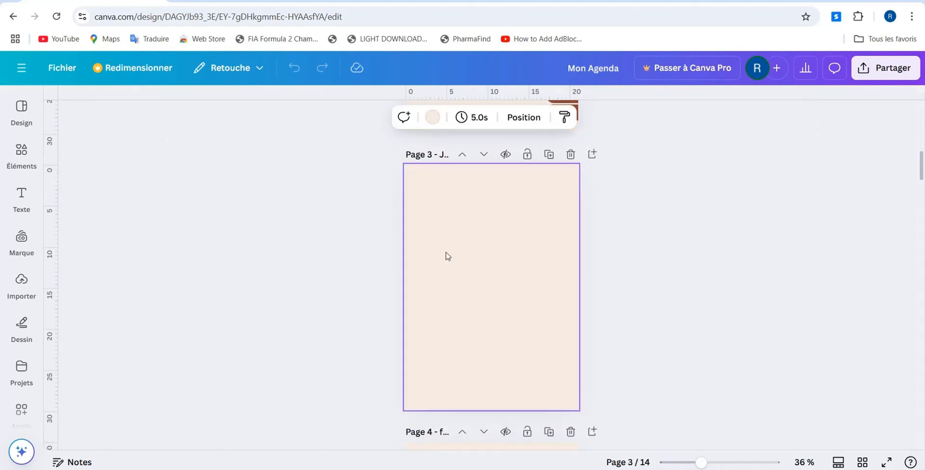
{"action": "right_click", "coordinate": [446, 256]}
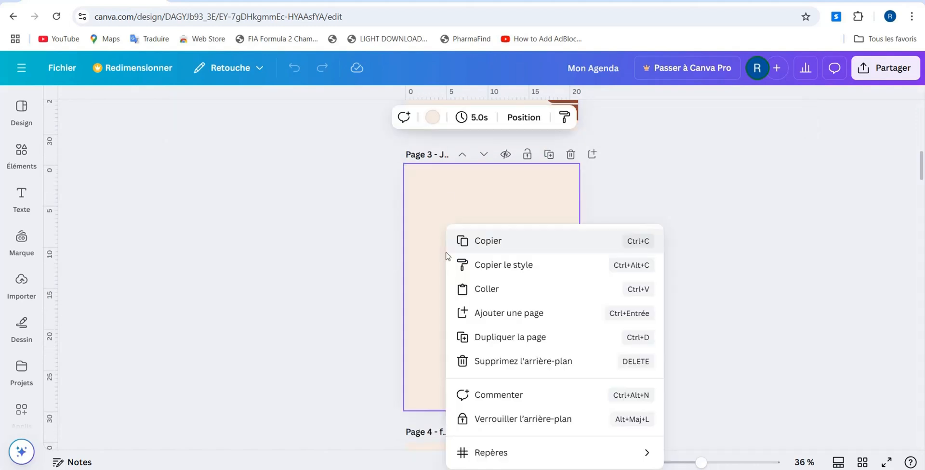
{"action": "left_click", "coordinate": [531, 288]}
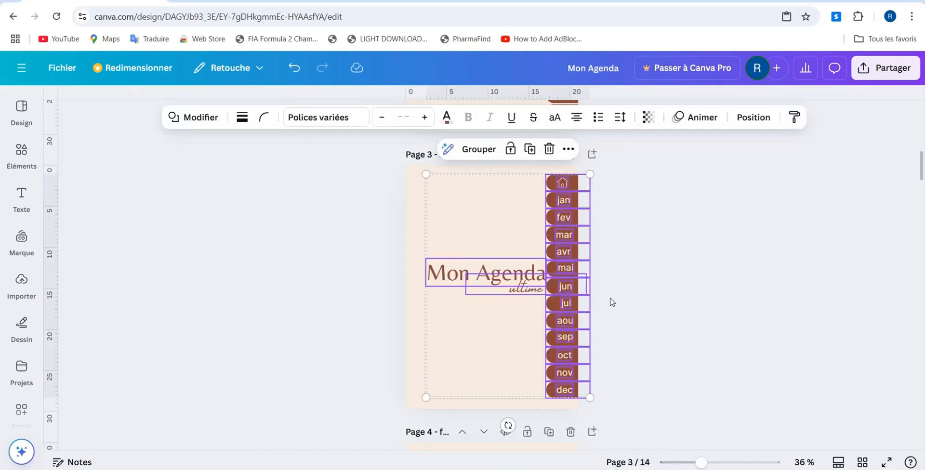
{"action": "left_click", "coordinate": [647, 308]}
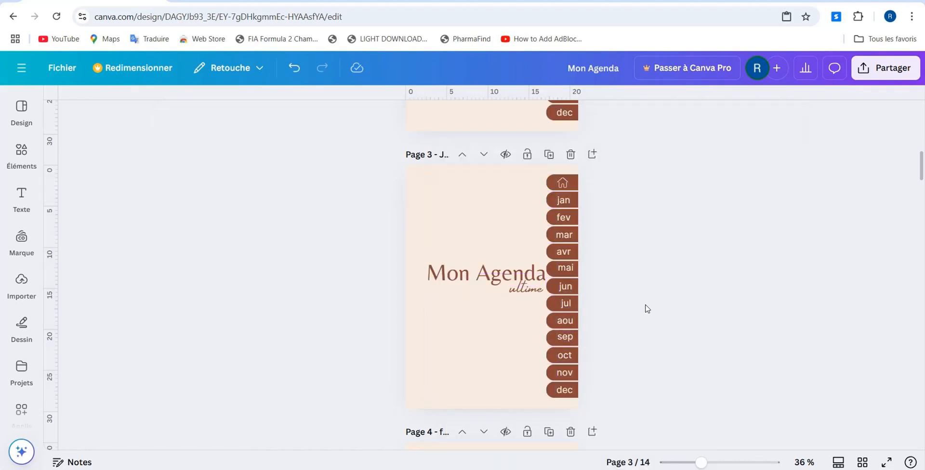
- Delete the "Mon Agenda" and "ultime" texts from page 3, keeping only the tabs, and duplicate the page
{"action": "left_click", "coordinate": [475, 282]}
{"action": "key", "text": "Delete"}
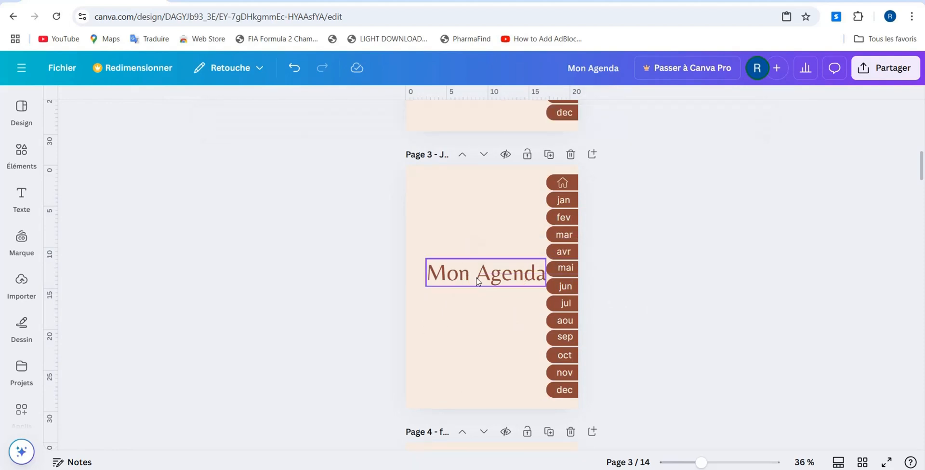
{"action": "left_click", "coordinate": [471, 276]}
{"action": "key", "text": "Delete"}
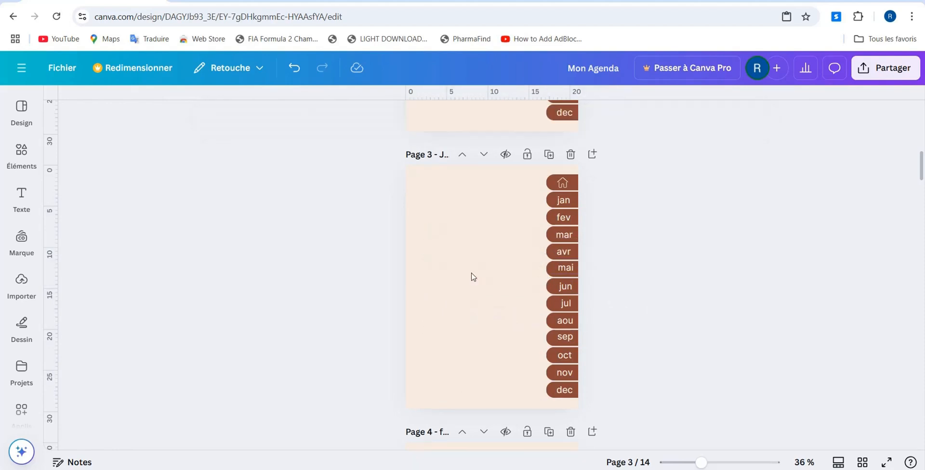
{"action": "left_click", "coordinate": [548, 154]}
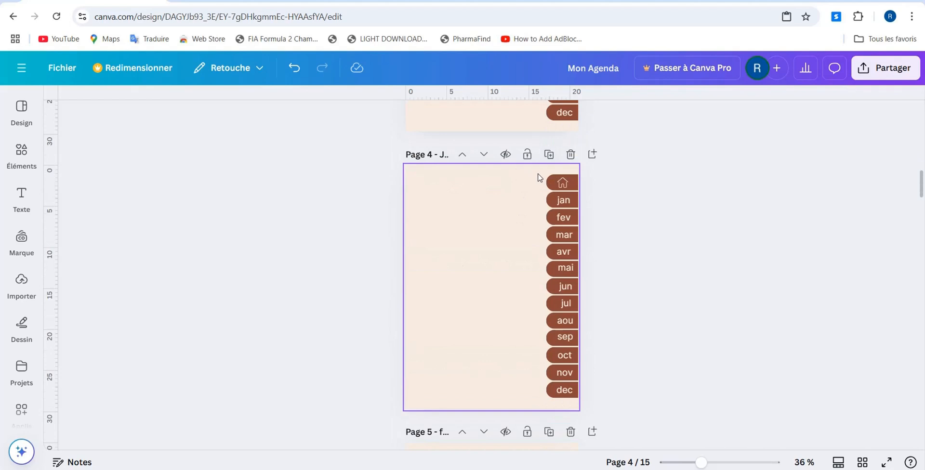
- Search the design templates for "monthly planner" and browse the suggested layouts
{"action": "left_click", "coordinate": [22, 195]}
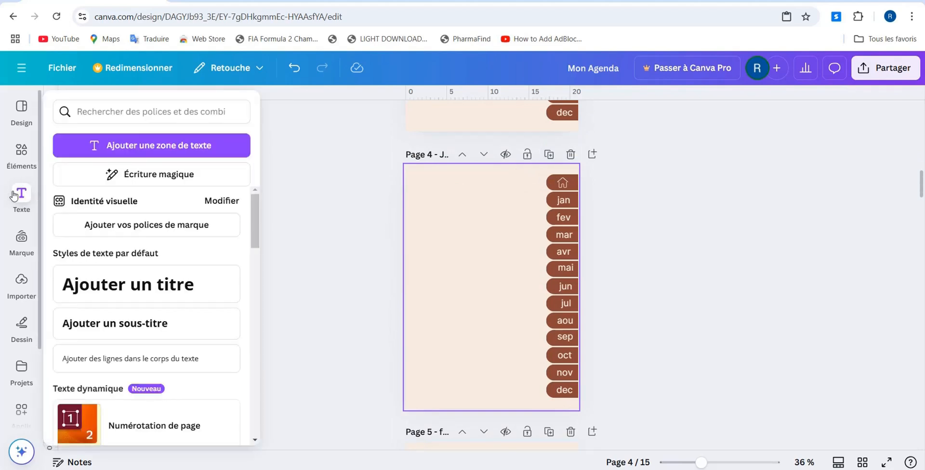
{"action": "left_click", "coordinate": [21, 115]}
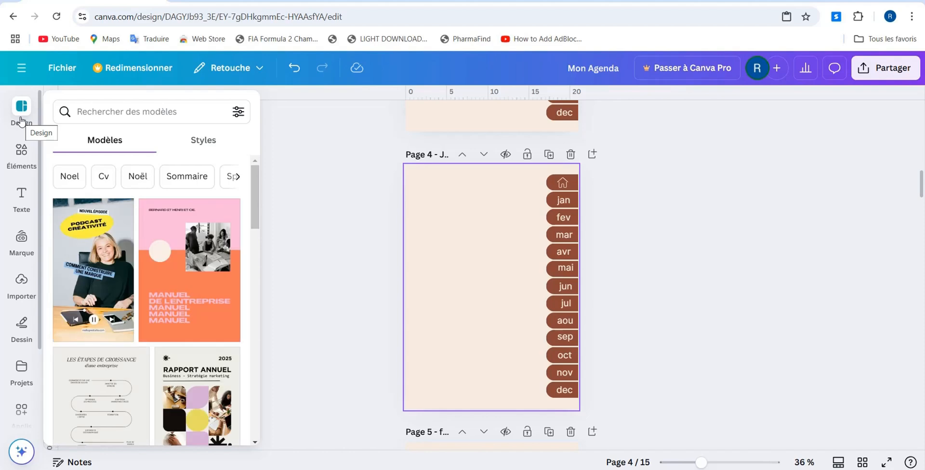
{"action": "left_click", "coordinate": [86, 118]}
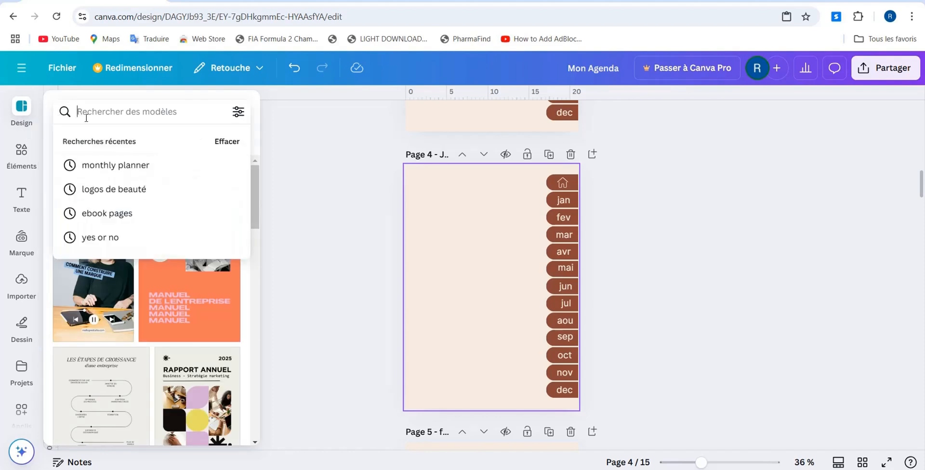
{"action": "left_click", "coordinate": [103, 167]}
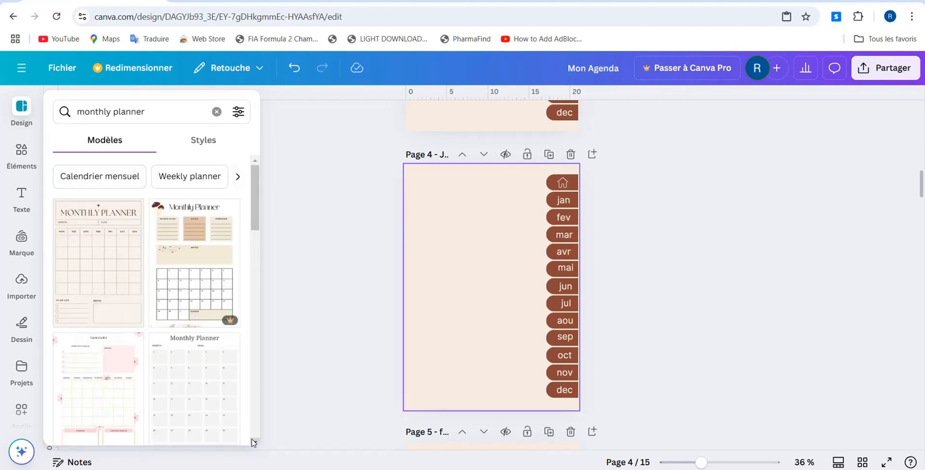
{"action": "scroll", "coordinate": [253, 442], "scroll_direction": "down", "scroll_amount": 3}
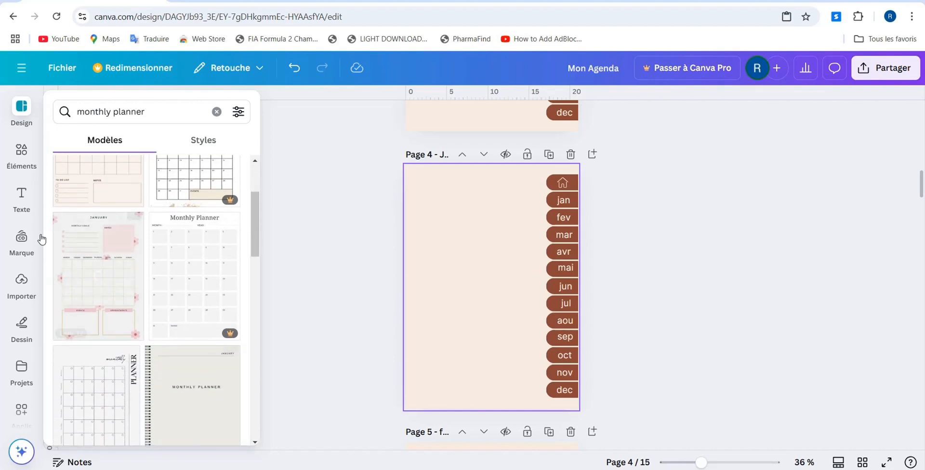
- Replace the duplicated page 4 with the January page of the "Pastel Colorful Monthly planner" template
{"action": "left_click", "coordinate": [74, 266]}
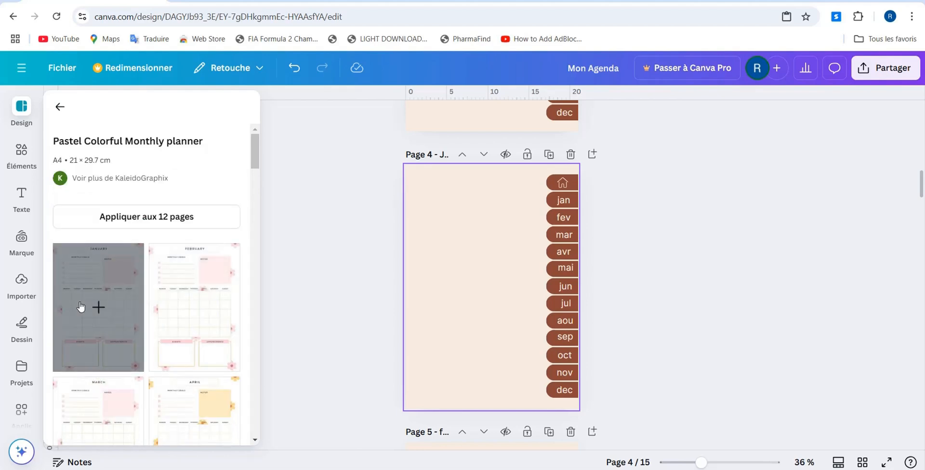
{"action": "left_click", "coordinate": [81, 306]}
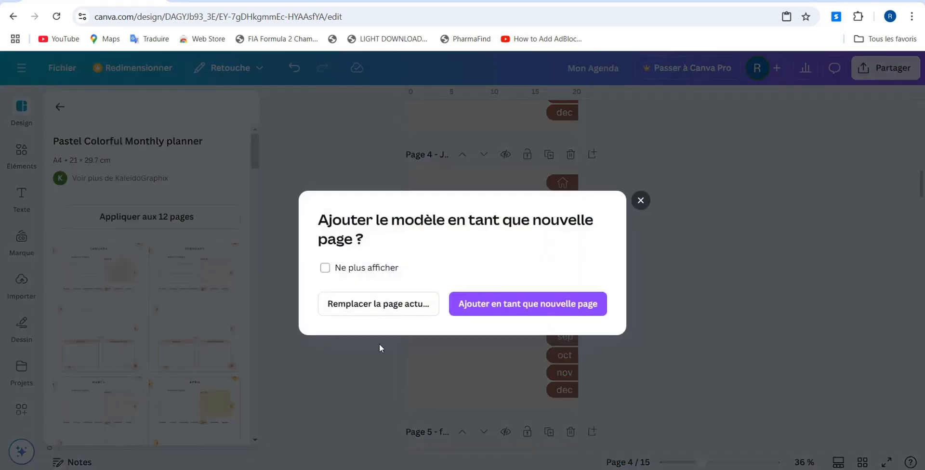
{"action": "left_click", "coordinate": [404, 310]}
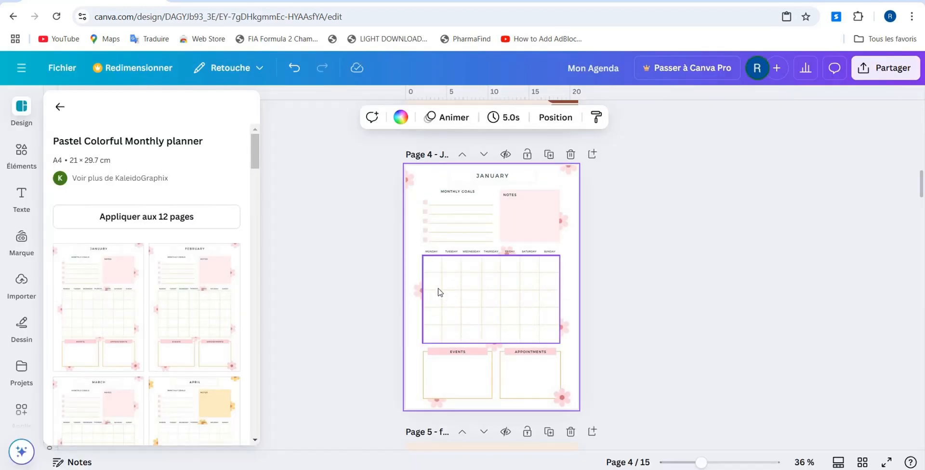
{"action": "left_click", "coordinate": [439, 292]}
{"action": "left_click", "coordinate": [399, 277]}
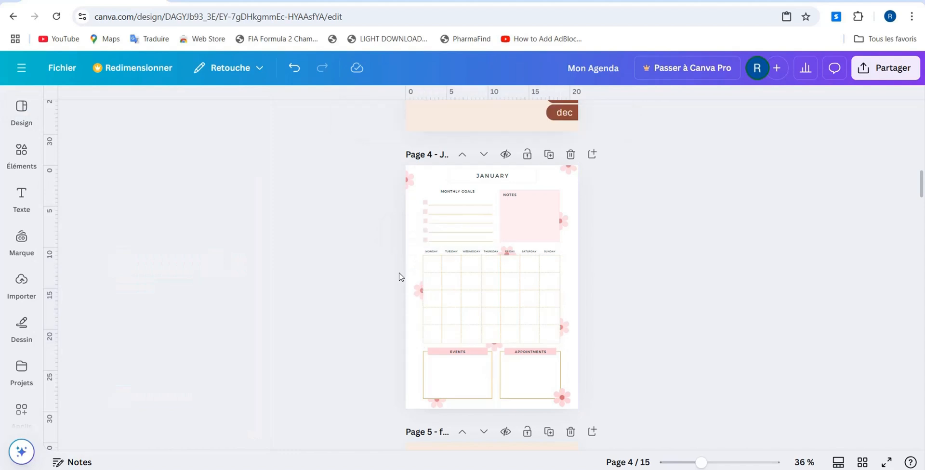
- Copy the monthly calendar grid from the January template page, page 4
{"action": "left_click", "coordinate": [426, 261]}
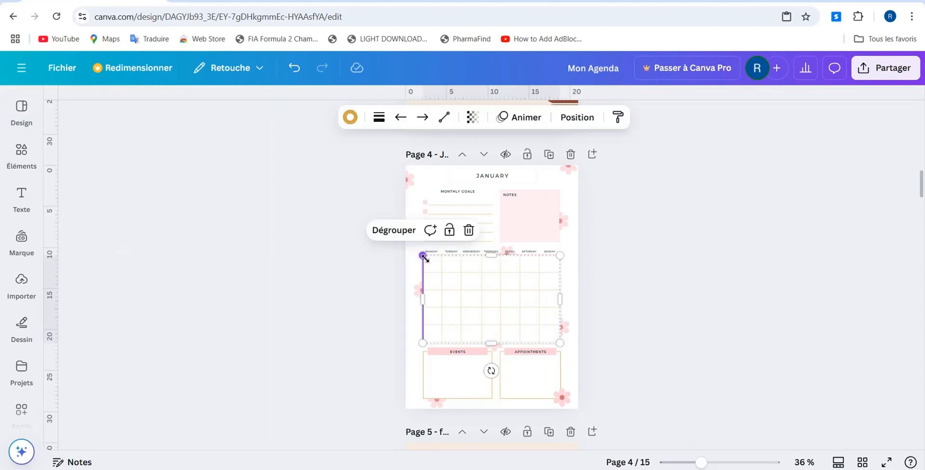
{"action": "right_click", "coordinate": [469, 279]}
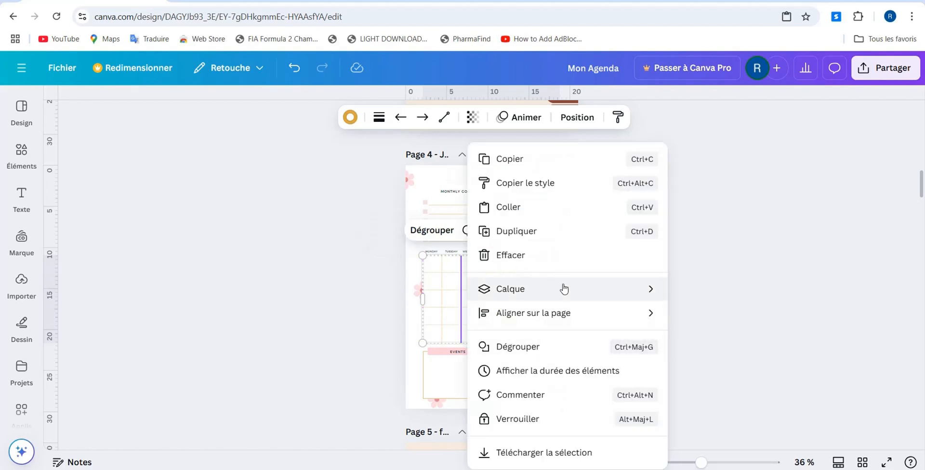
{"action": "left_click", "coordinate": [511, 164]}
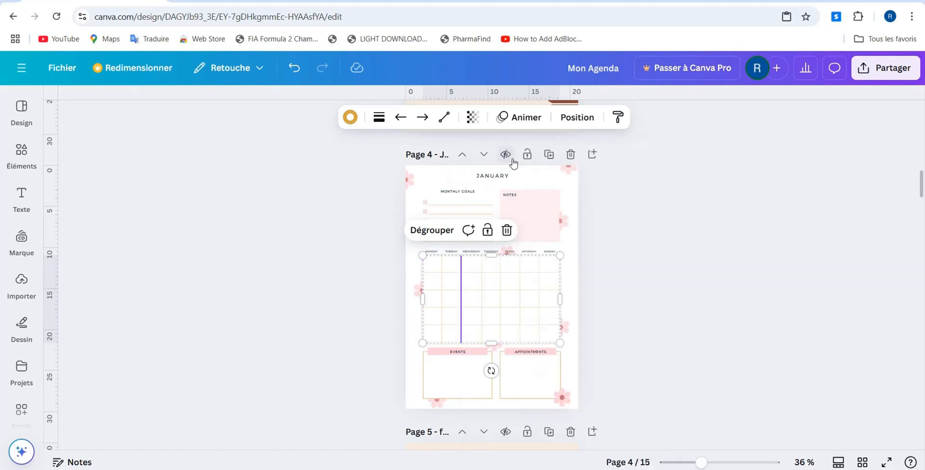
{"action": "left_click", "coordinate": [640, 165]}
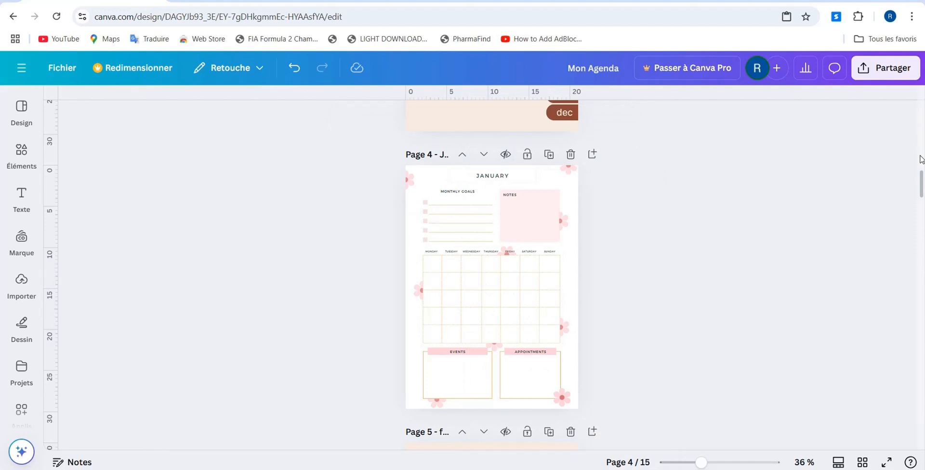
- Paste the calendar grid onto page 3 and set its border color to the document's brown
{"action": "scroll", "coordinate": [921, 165], "scroll_direction": "up", "scroll_amount": 3}
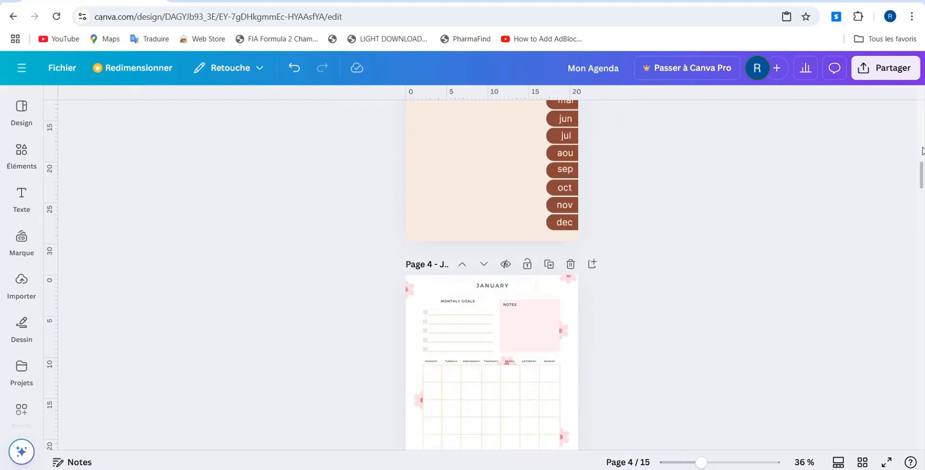
{"action": "scroll", "coordinate": [922, 150], "scroll_direction": "up", "scroll_amount": 4}
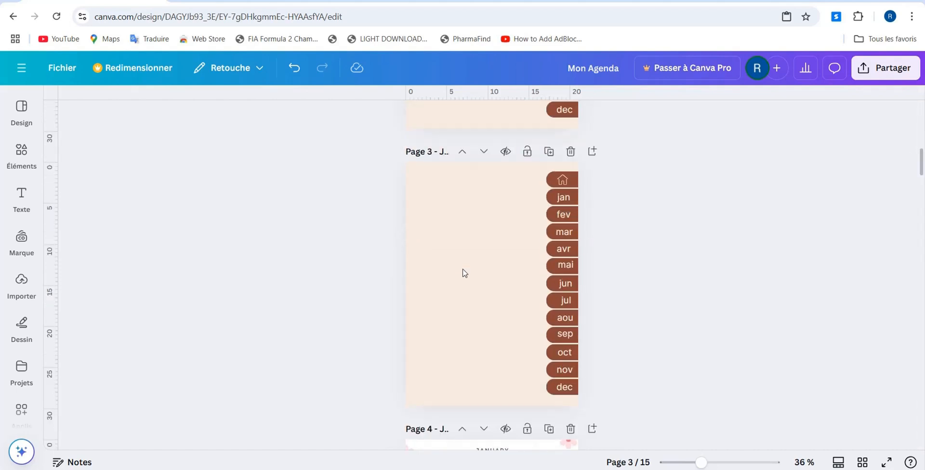
{"action": "left_click", "coordinate": [464, 273]}
{"action": "right_click", "coordinate": [464, 273]}
{"action": "left_click", "coordinate": [527, 296]}
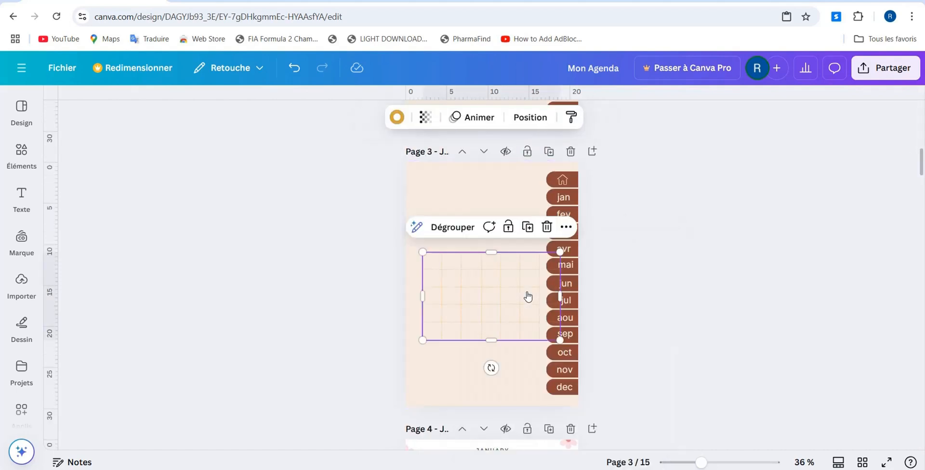
{"action": "left_click", "coordinate": [396, 117]}
{"action": "left_click", "coordinate": [162, 197]}
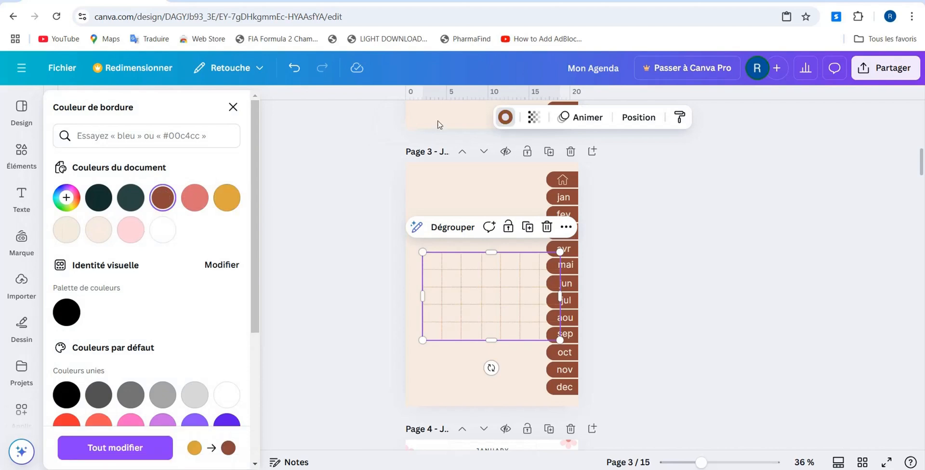
- Set the thickness of the calendar grid's third interior horizontal line to 4
{"action": "left_click", "coordinate": [473, 305]}
{"action": "left_click", "coordinate": [581, 117]}
{"action": "left_click", "coordinate": [487, 117]}
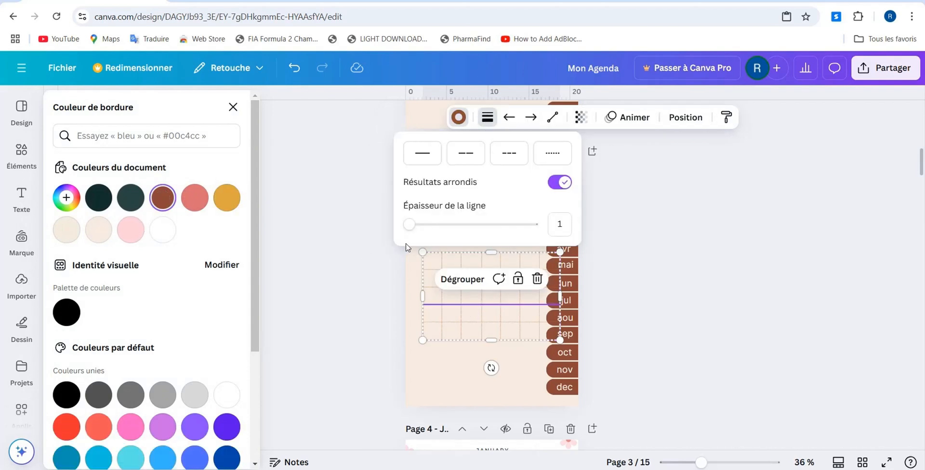
{"action": "left_click", "coordinate": [410, 224]}
{"action": "left_click", "coordinate": [384, 344]}
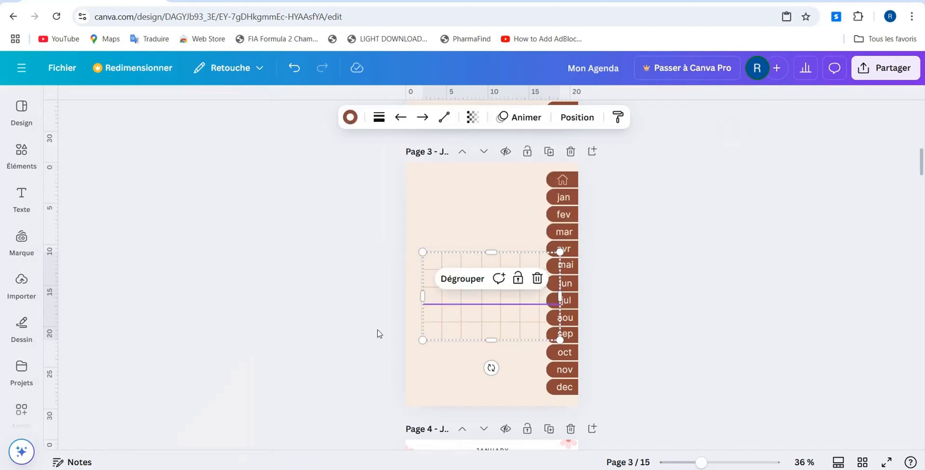
{"action": "left_click", "coordinate": [463, 290]}
{"action": "left_click", "coordinate": [380, 119]}
{"action": "left_click", "coordinate": [510, 305]}
{"action": "left_click", "coordinate": [379, 120]}
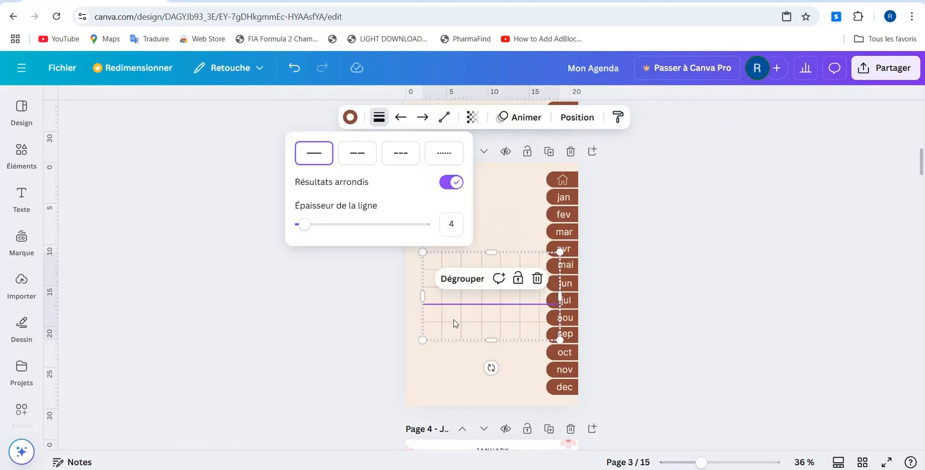
- Check the grid's left border line settings for thickness, color and transparency, and recheck the third interior horizontal line's thickness
{"action": "left_click", "coordinate": [435, 256]}
{"action": "left_click", "coordinate": [423, 257]}
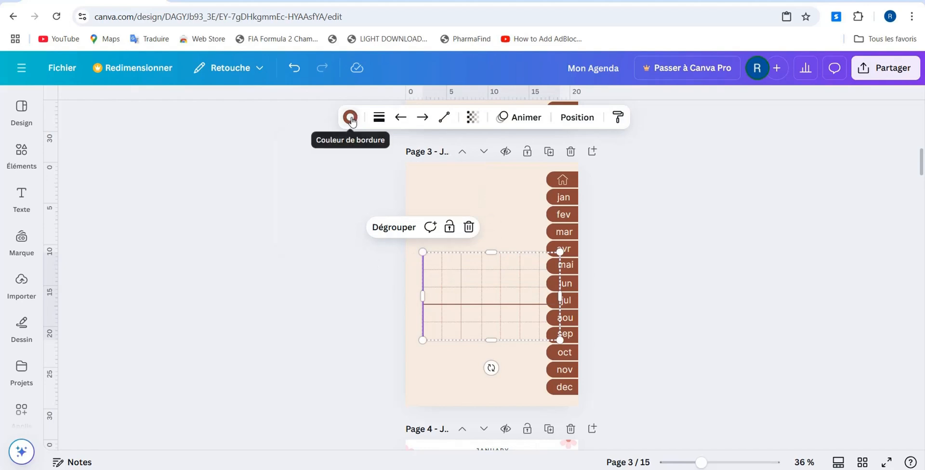
{"action": "left_click", "coordinate": [379, 117]}
{"action": "key", "text": "Return"}
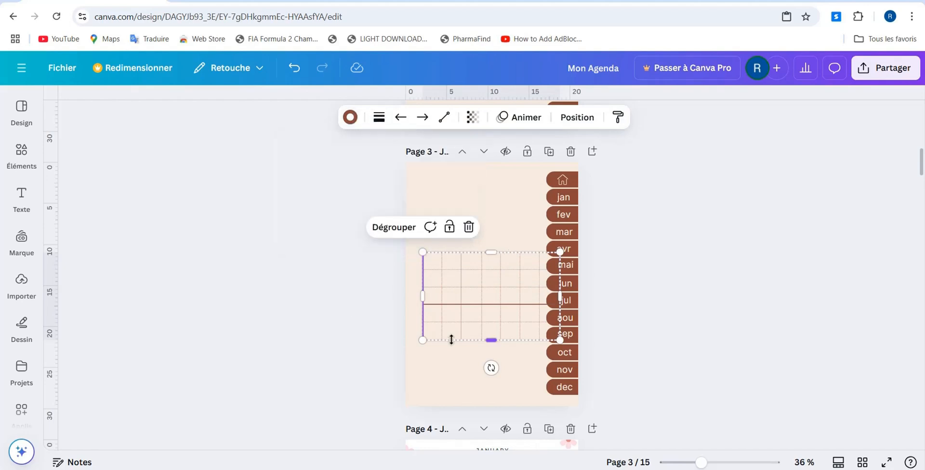
{"action": "left_click", "coordinate": [373, 343]}
{"action": "left_click", "coordinate": [423, 329]}
{"action": "left_click", "coordinate": [350, 121]}
{"action": "left_click", "coordinate": [580, 119]}
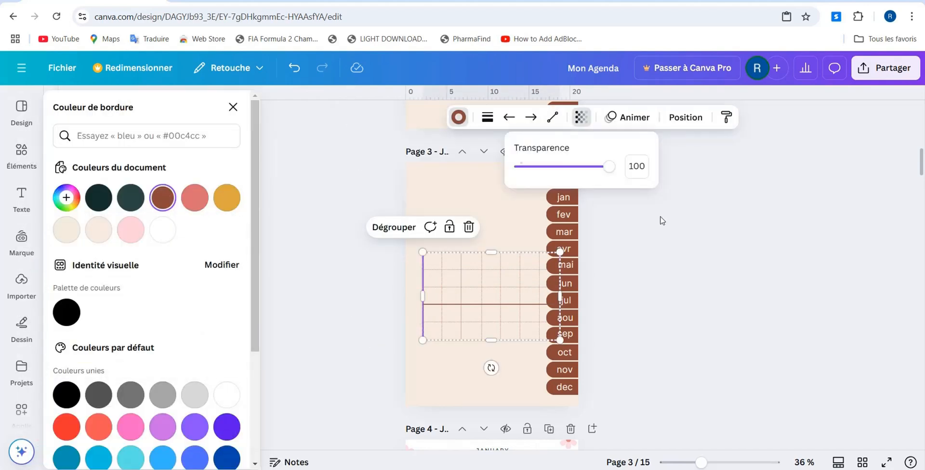
{"action": "left_click", "coordinate": [660, 218]}
{"action": "left_click", "coordinate": [433, 306]}
{"action": "left_click", "coordinate": [378, 121]}
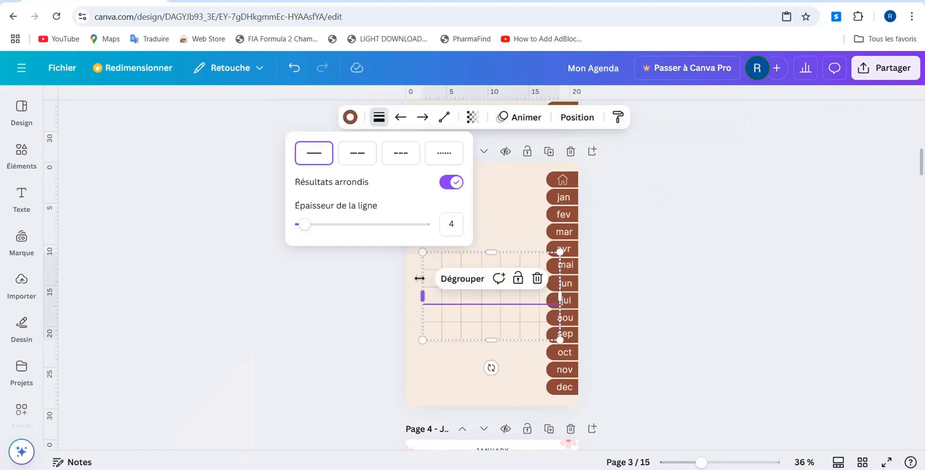
- Set the second, third and fourth interior vertical lines of the calendar grid to a solid thickness of 4
{"action": "left_click", "coordinate": [470, 291]}
{"action": "left_click", "coordinate": [461, 291]}
{"action": "left_click", "coordinate": [379, 117]}
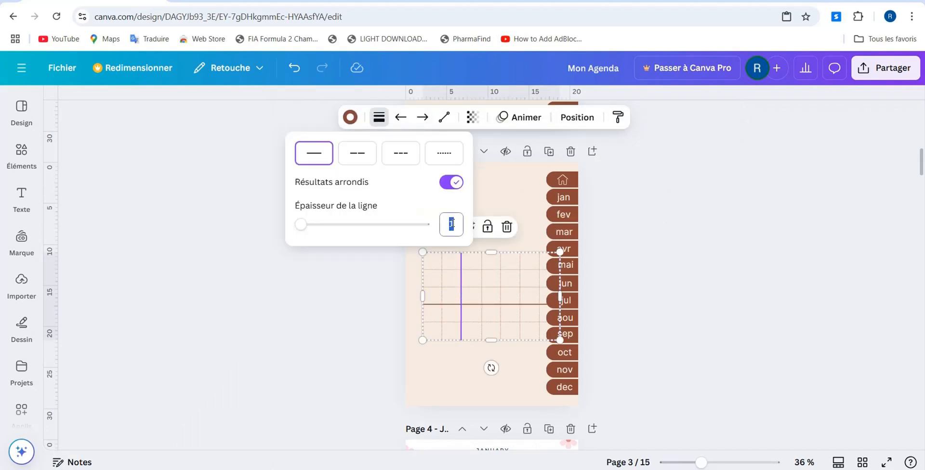
{"action": "left_click", "coordinate": [481, 288]}
{"action": "left_click", "coordinate": [380, 118]}
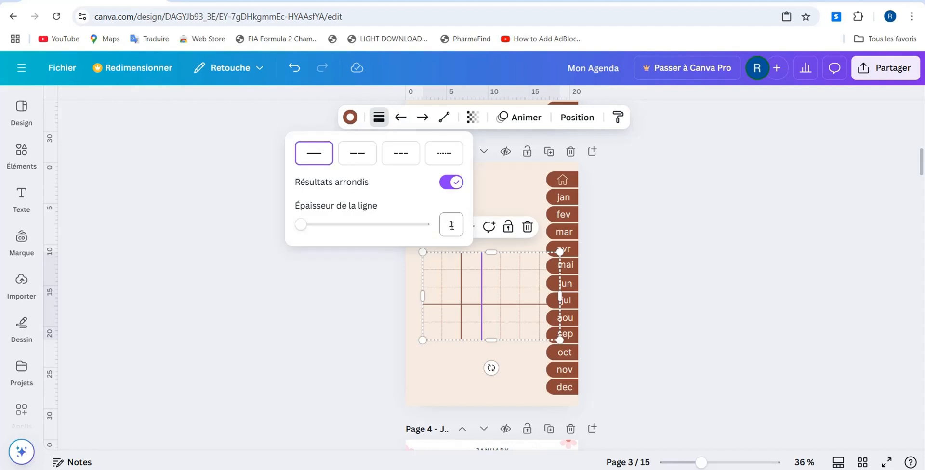
{"action": "left_click", "coordinate": [501, 300]}
{"action": "left_click", "coordinate": [379, 118]}
{"action": "left_click", "coordinate": [314, 153]}
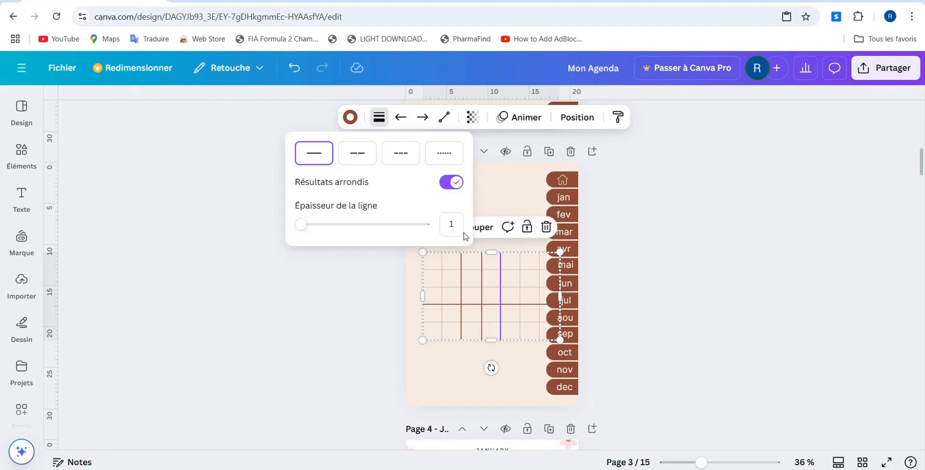
- Set the fifth and sixth interior vertical lines of the calendar grid to a solid thickness of 4
{"action": "left_click", "coordinate": [520, 296]}
{"action": "left_click", "coordinate": [379, 118]}
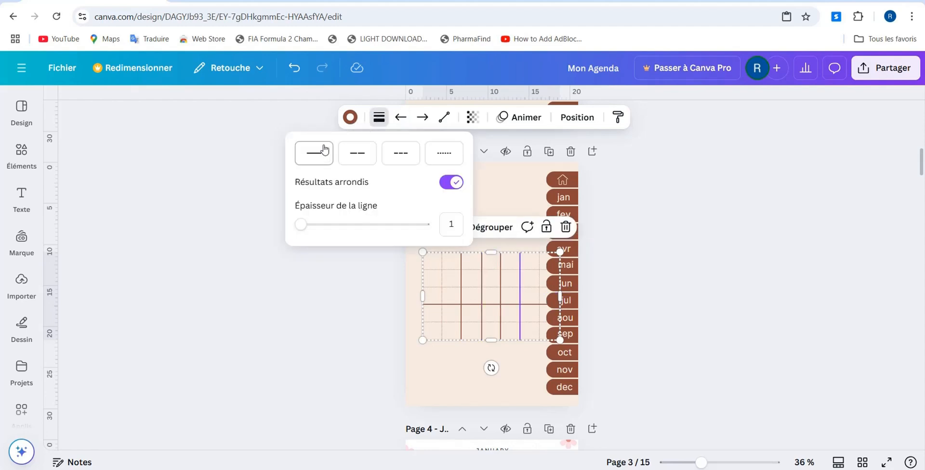
{"action": "left_click", "coordinate": [314, 153]}
{"action": "left_click", "coordinate": [540, 296]}
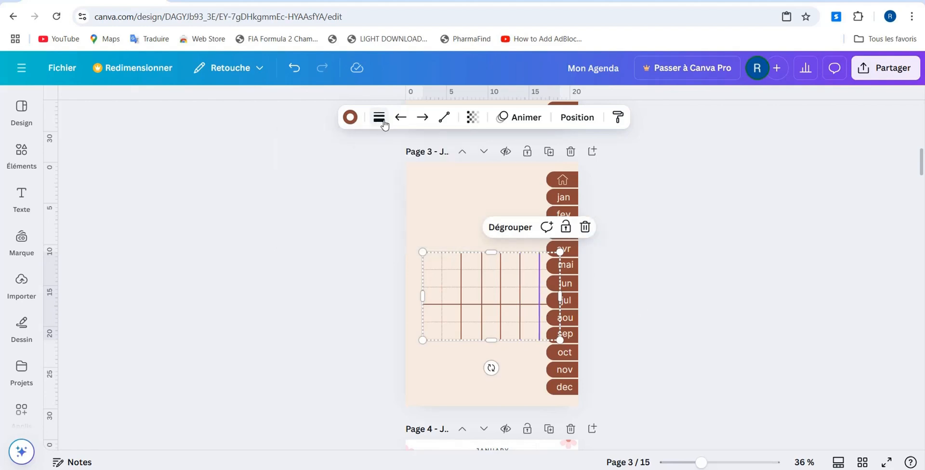
{"action": "left_click", "coordinate": [379, 118]}
{"action": "left_click", "coordinate": [314, 153]}
{"action": "left_click", "coordinate": [453, 225]}
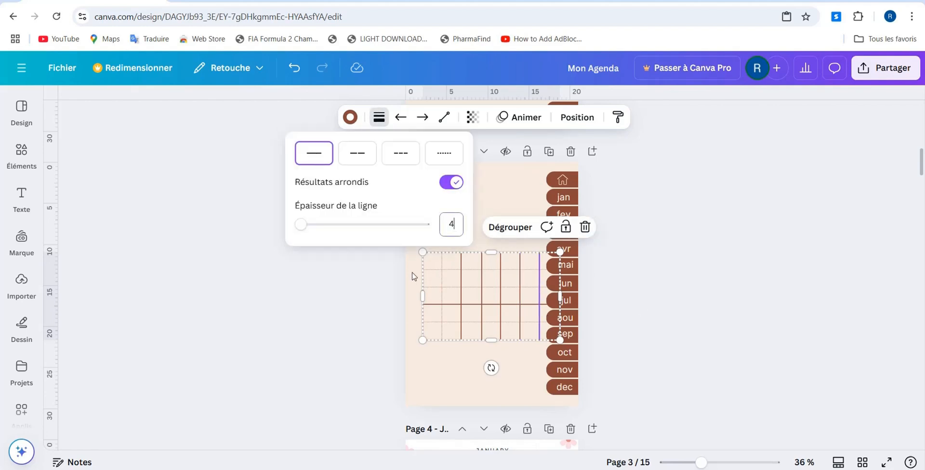
- Set the thickness of the grid's first interior vertical line and left border line to 4
{"action": "left_click", "coordinate": [442, 285]}
{"action": "left_click", "coordinate": [379, 118]}
{"action": "left_click", "coordinate": [314, 152]}
{"action": "left_click", "coordinate": [452, 222]}
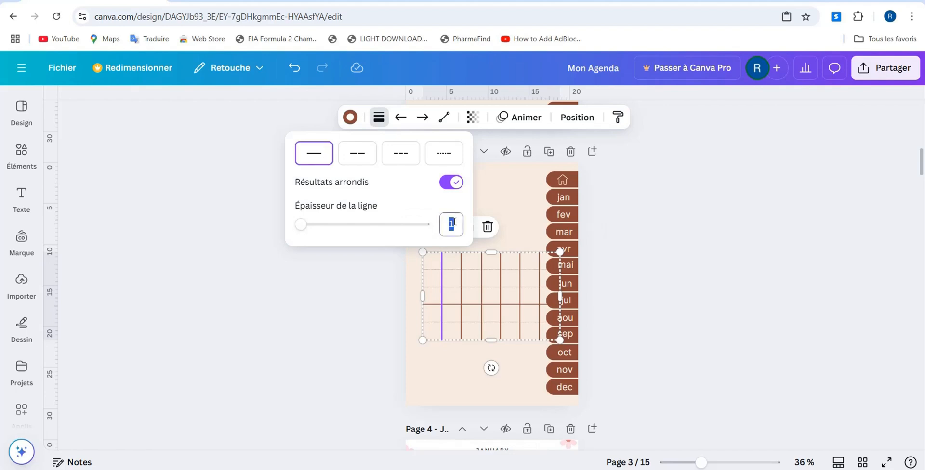
{"action": "left_click", "coordinate": [423, 288]}
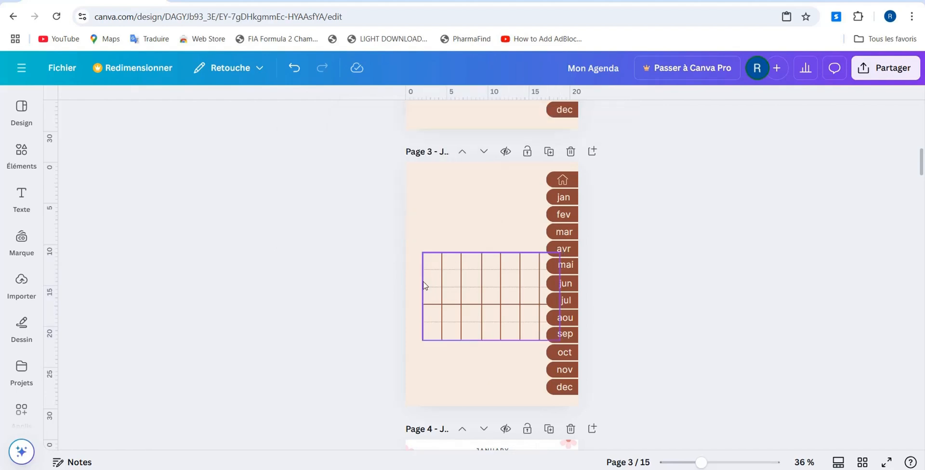
{"action": "left_click", "coordinate": [379, 118]}
{"action": "type", "text": "4"}
- Set the thickness of the grid's first and second interior horizontal lines to 4
{"action": "left_click", "coordinate": [560, 270]}
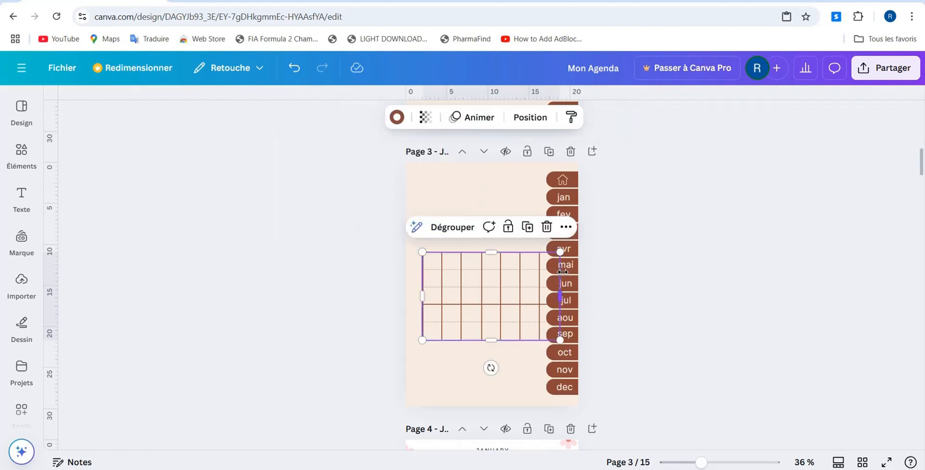
{"action": "left_click", "coordinate": [379, 117]}
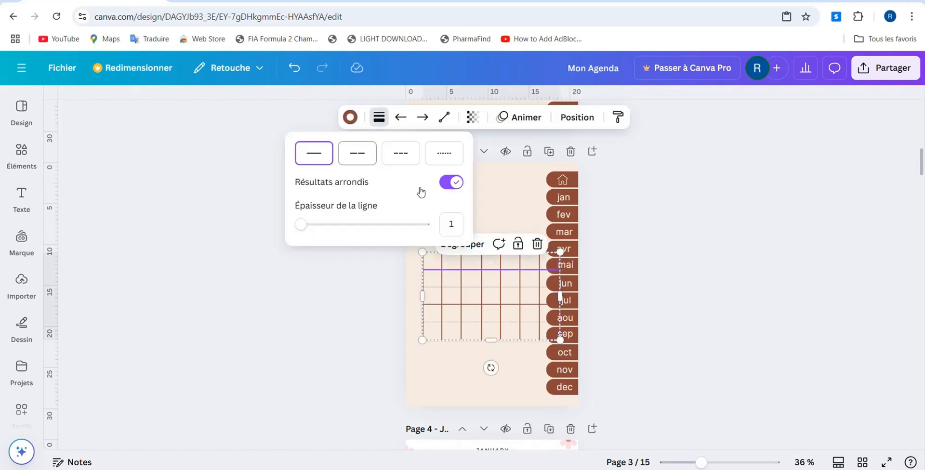
{"action": "left_click", "coordinate": [451, 224]}
{"action": "type", "text": "4"}
{"action": "left_click", "coordinate": [470, 288]}
{"action": "left_click", "coordinate": [379, 117]}
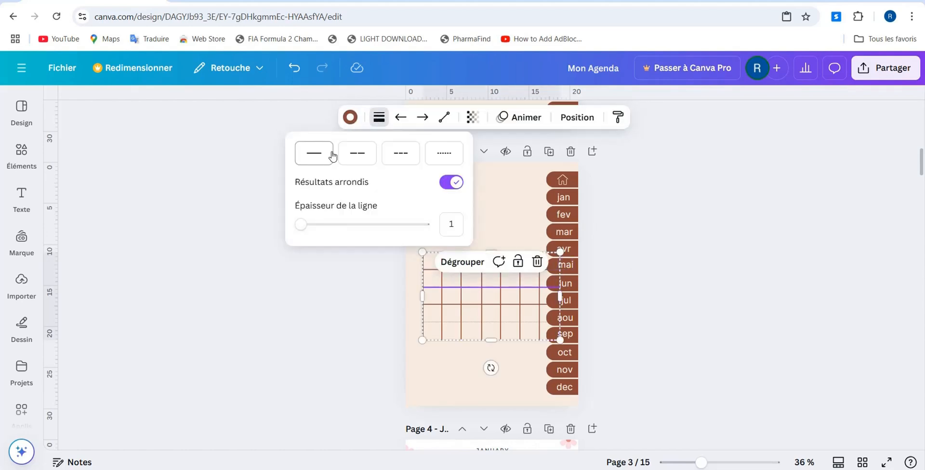
{"action": "left_click", "coordinate": [451, 223]}
{"action": "type", "text": "4"}
- Set the thickness of the grid's lowest interior horizontal line and its bottom and top border lines to 4
{"action": "left_click", "coordinate": [464, 318]}
{"action": "left_click", "coordinate": [465, 322]}
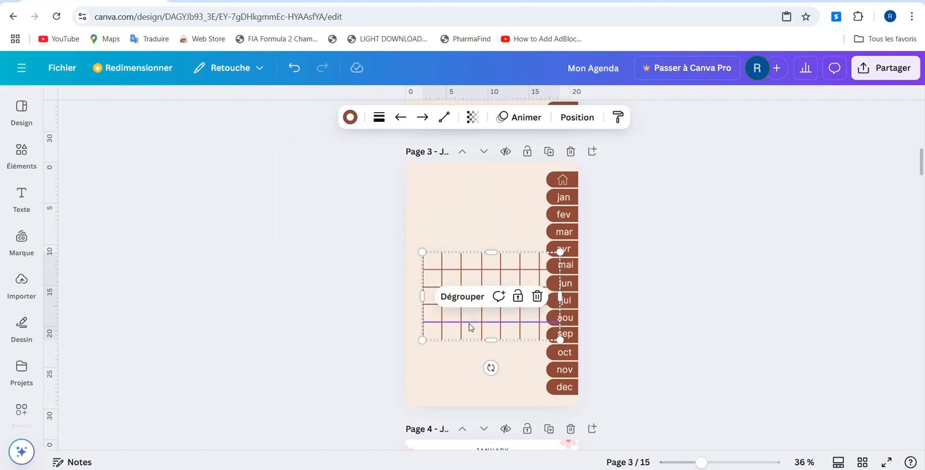
{"action": "left_click", "coordinate": [379, 117]}
{"action": "left_click", "coordinate": [453, 223]}
{"action": "left_click", "coordinate": [429, 359]}
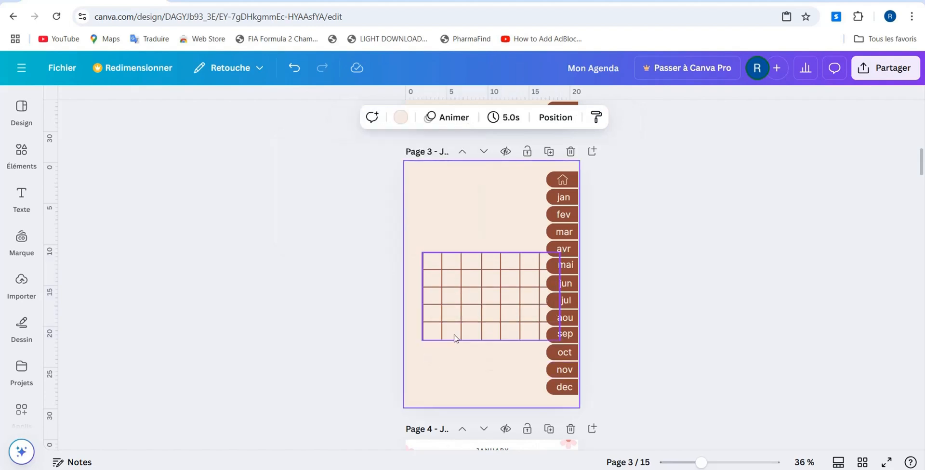
{"action": "left_click", "coordinate": [453, 340]}
{"action": "left_click", "coordinate": [379, 117]}
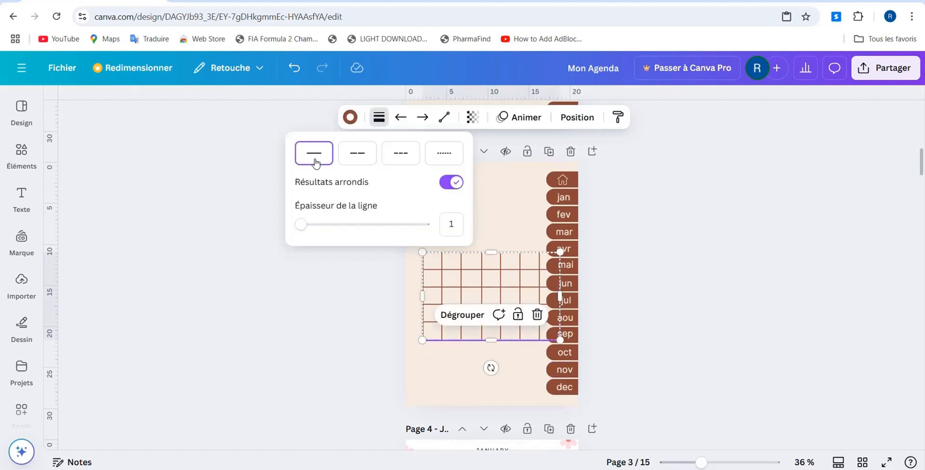
{"action": "left_click", "coordinate": [470, 256]}
{"action": "left_click", "coordinate": [453, 252]}
{"action": "left_click", "coordinate": [379, 117]}
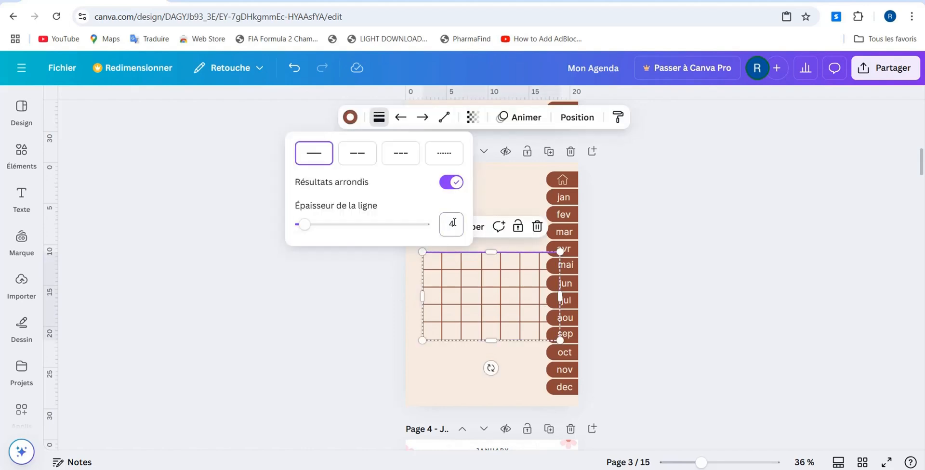
{"action": "left_click", "coordinate": [651, 315]}
- Move the calendar grid up and left, clear of the month tabs, and set its selected left border line to thickness 4
{"action": "left_click", "coordinate": [484, 288]}
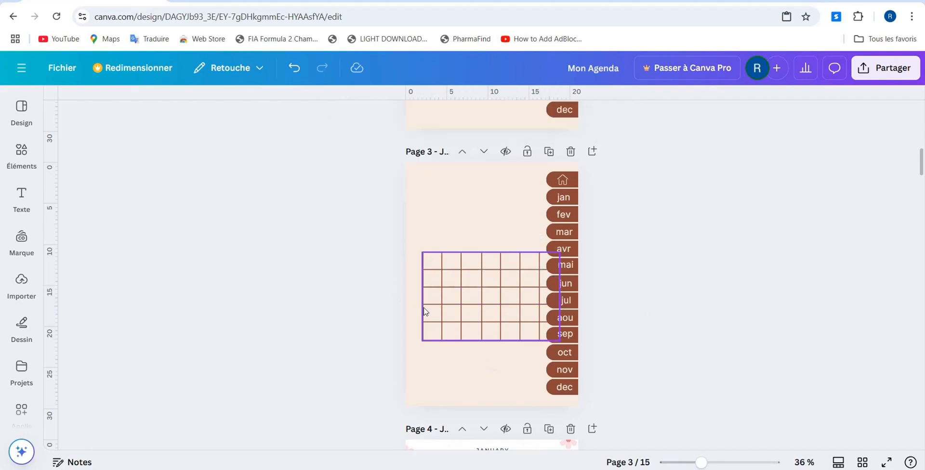
{"action": "left_click_drag", "start_coordinate": [424, 311], "coordinate": [411, 267]}
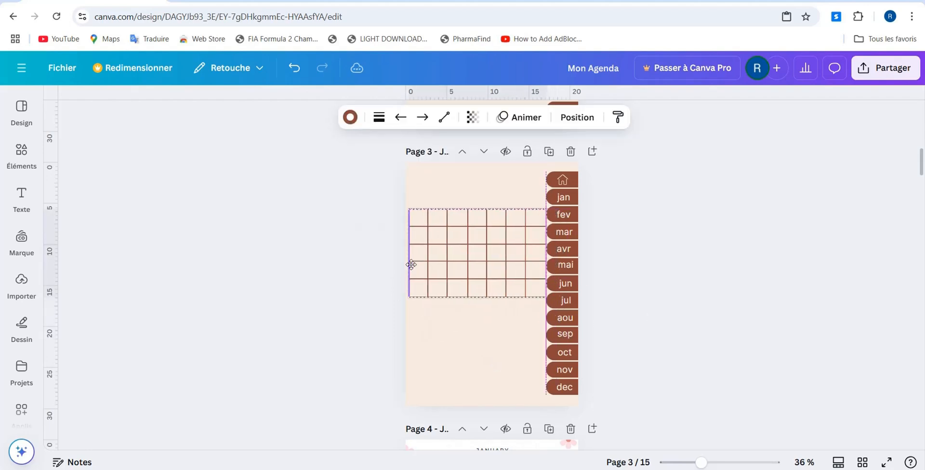
{"action": "left_click", "coordinate": [381, 117]}
{"action": "left_click", "coordinate": [450, 223]}
{"action": "type", "text": "4"}
{"action": "left_click", "coordinate": [751, 357]}
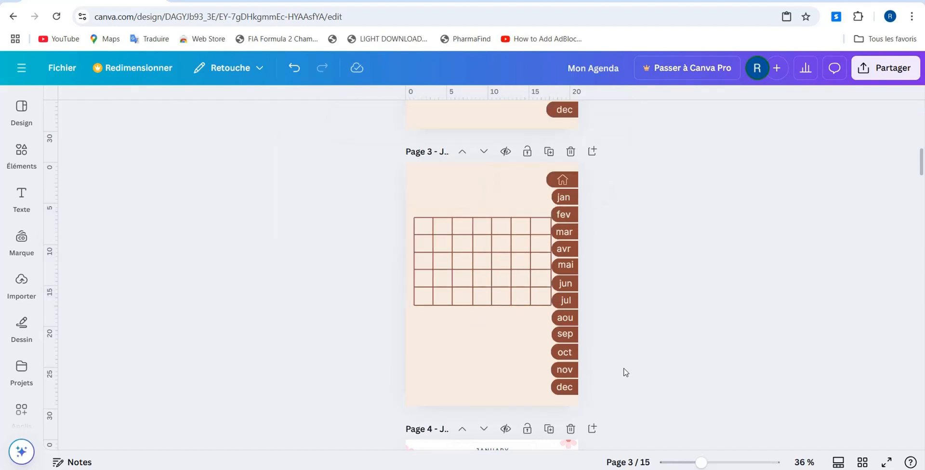
- Shift the calendar grid slightly down beside the month tabs on page 3 and deselect it
{"action": "left_click_drag", "start_coordinate": [499, 249], "coordinate": [499, 258]}
{"action": "left_click", "coordinate": [595, 290]}
{"action": "scroll", "coordinate": [919, 121], "scroll_direction": "up", "scroll_amount": 5}
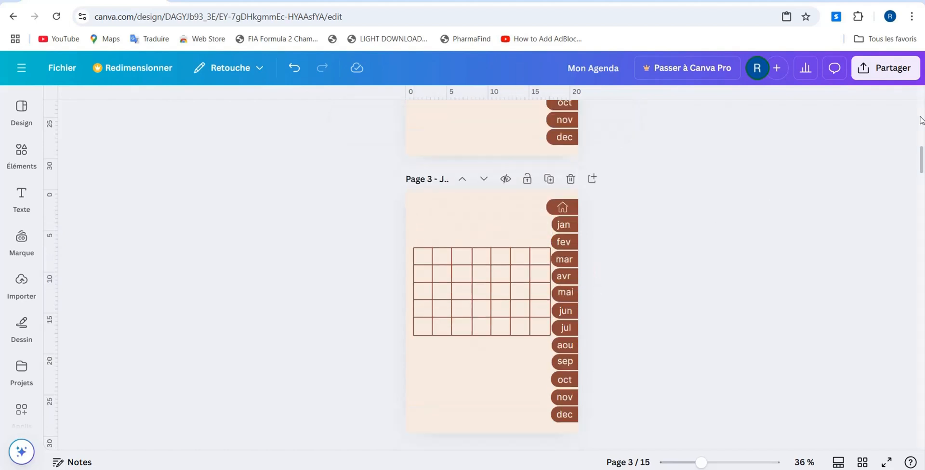
{"action": "scroll", "coordinate": [919, 120], "scroll_direction": "up", "scroll_amount": 2}
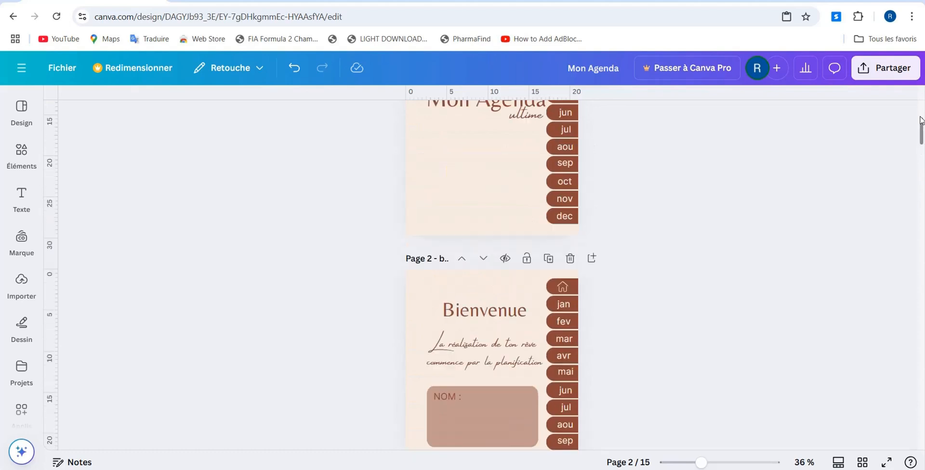
- Copy the "Mon Agenda" title from the cover on page 1 and paste it onto page 3
{"action": "scroll", "coordinate": [920, 116], "scroll_direction": "up", "scroll_amount": 2}
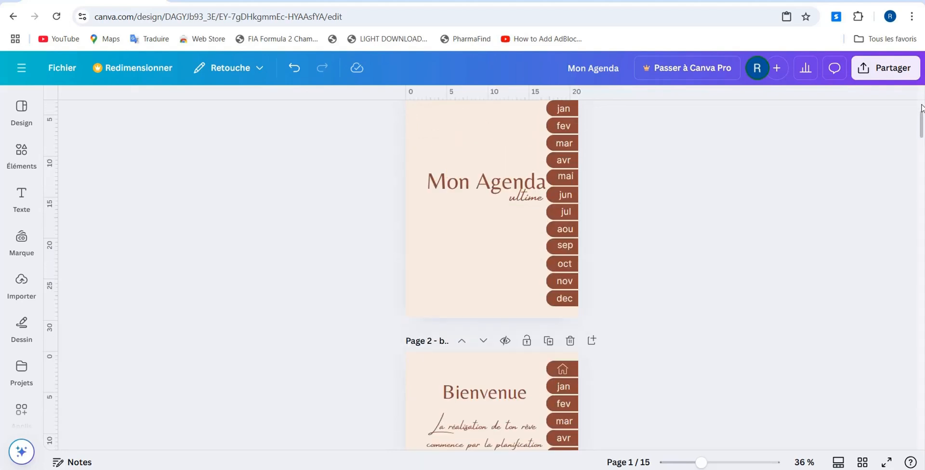
{"action": "left_click", "coordinate": [489, 179]}
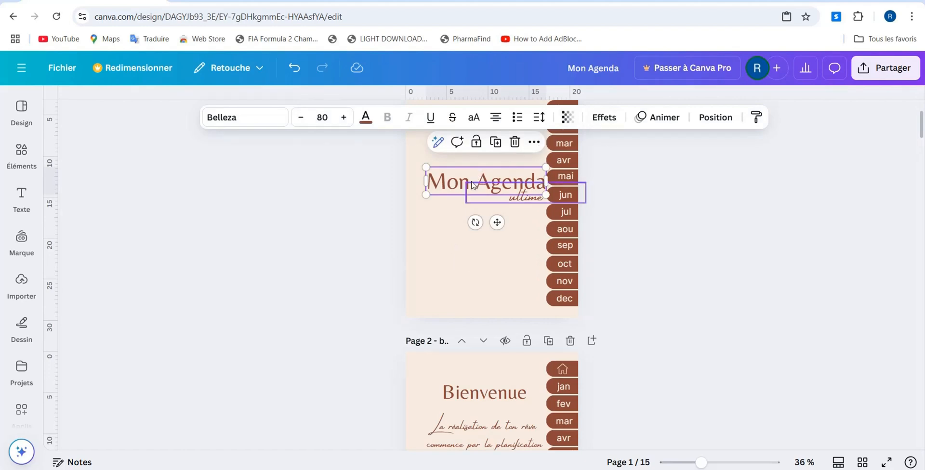
{"action": "left_click", "coordinate": [534, 141]}
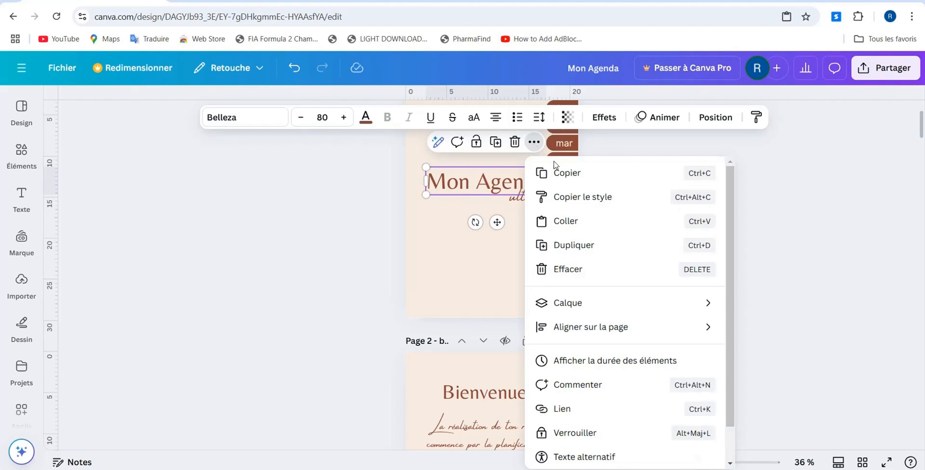
{"action": "left_click", "coordinate": [563, 173]}
{"action": "left_click", "coordinate": [735, 332]}
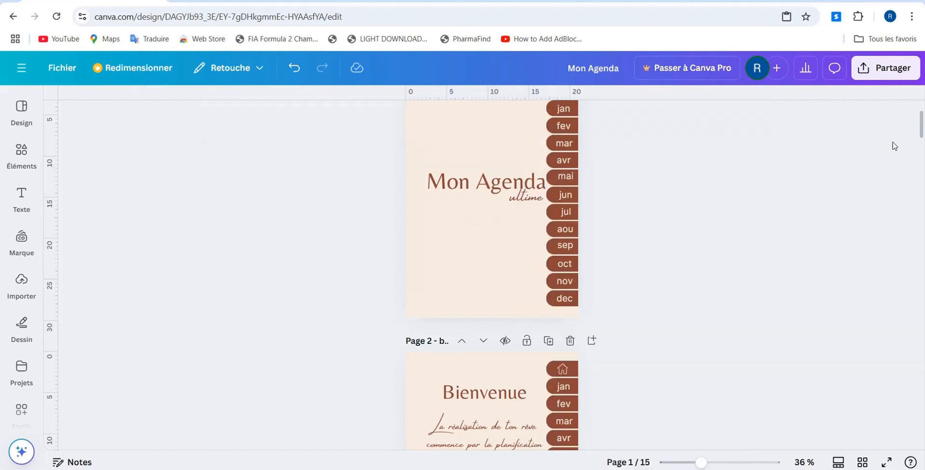
{"action": "scroll", "coordinate": [922, 236], "scroll_direction": "down", "scroll_amount": 6}
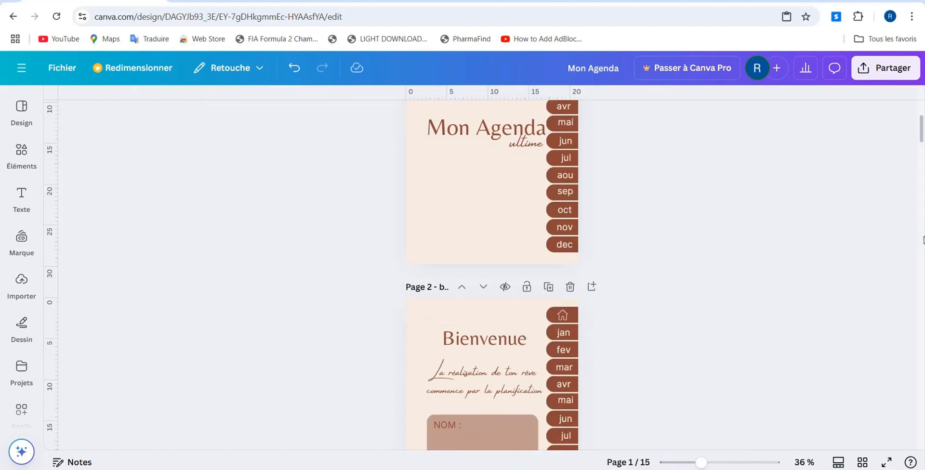
{"action": "scroll", "coordinate": [922, 239], "scroll_direction": "down", "scroll_amount": 4}
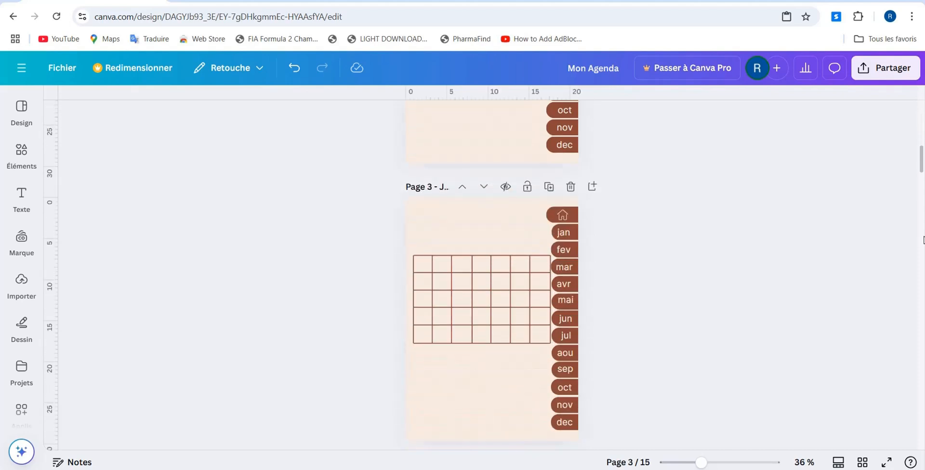
{"action": "left_click", "coordinate": [479, 154]}
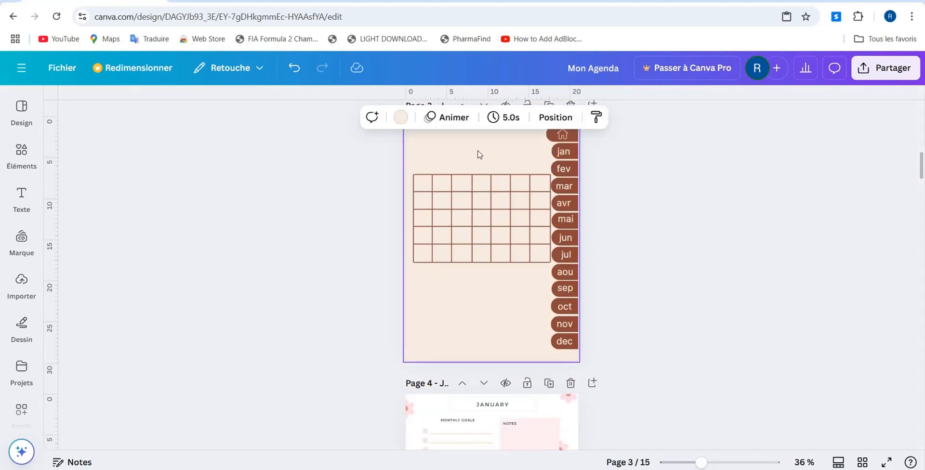
{"action": "right_click", "coordinate": [479, 154]}
{"action": "left_click", "coordinate": [512, 218]}
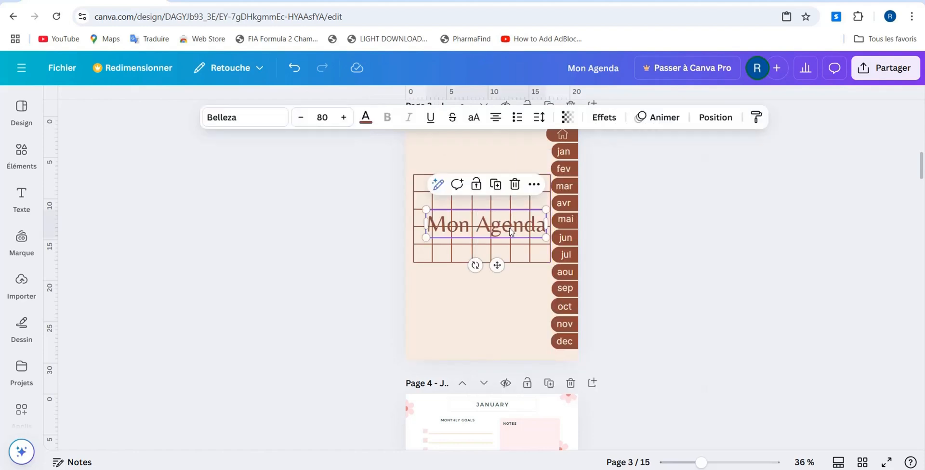
- Move the pasted title above the calendar grid on page 3 and change its text to "Janvier"
{"action": "left_click_drag", "start_coordinate": [511, 231], "coordinate": [505, 149]}
{"action": "double_click", "coordinate": [524, 148]}
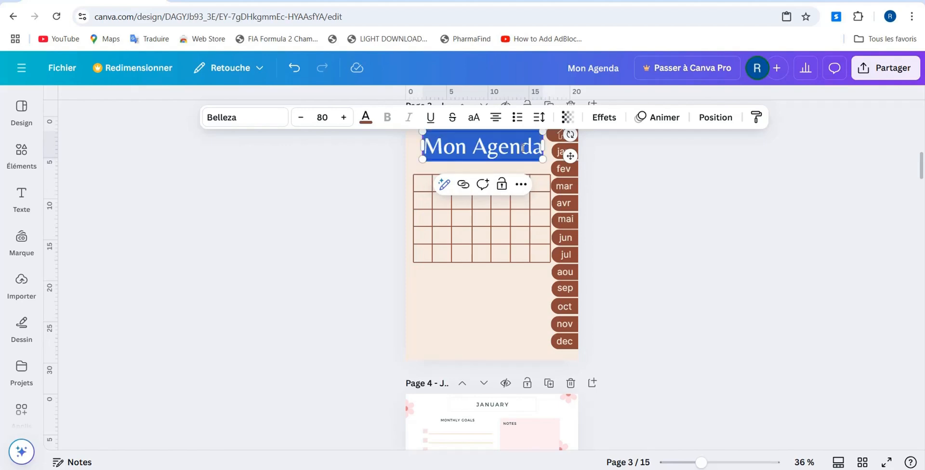
{"action": "type", "text": "Jav"}
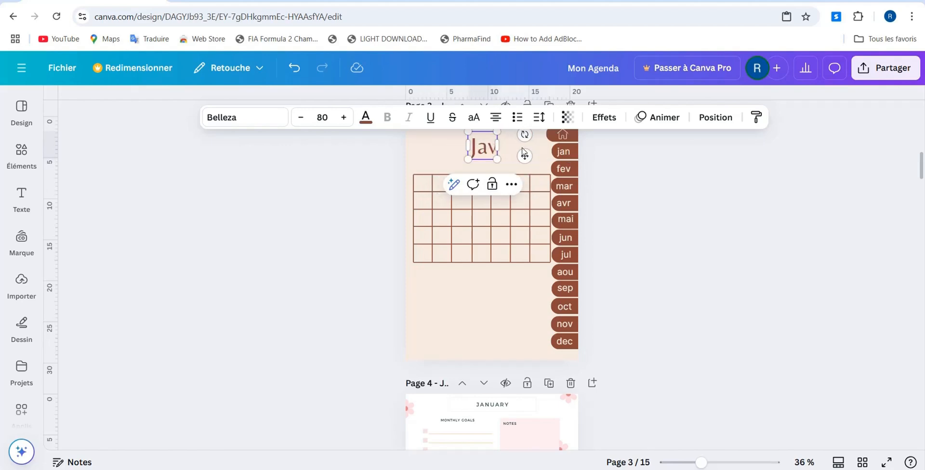
{"action": "key", "text": "BackSpace"}
{"action": "type", "text": "nvir"}
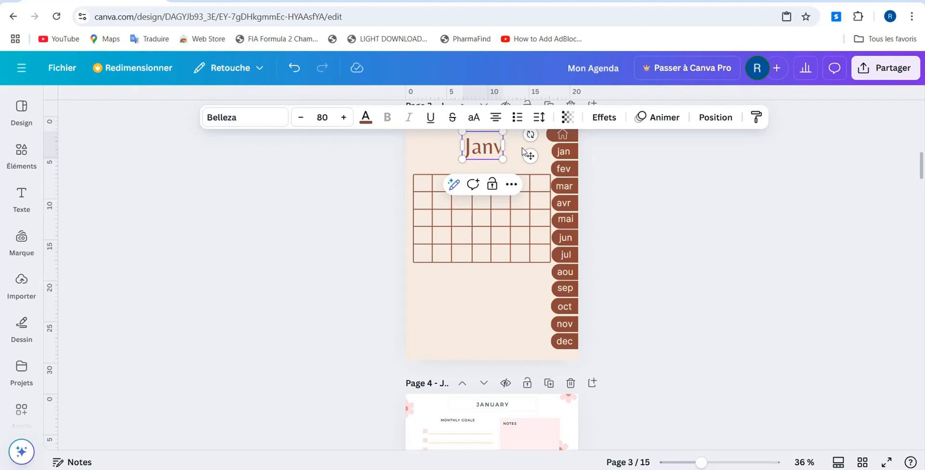
{"action": "key", "text": "BackSpace"}
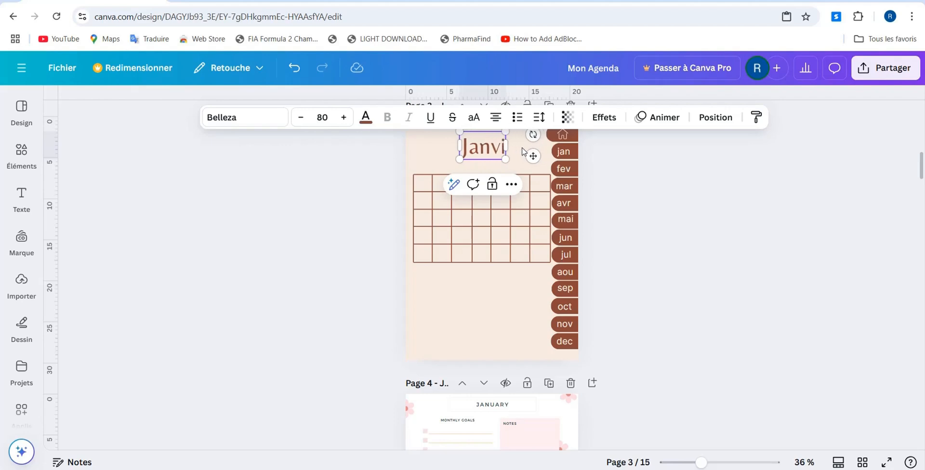
{"action": "type", "text": "er"}
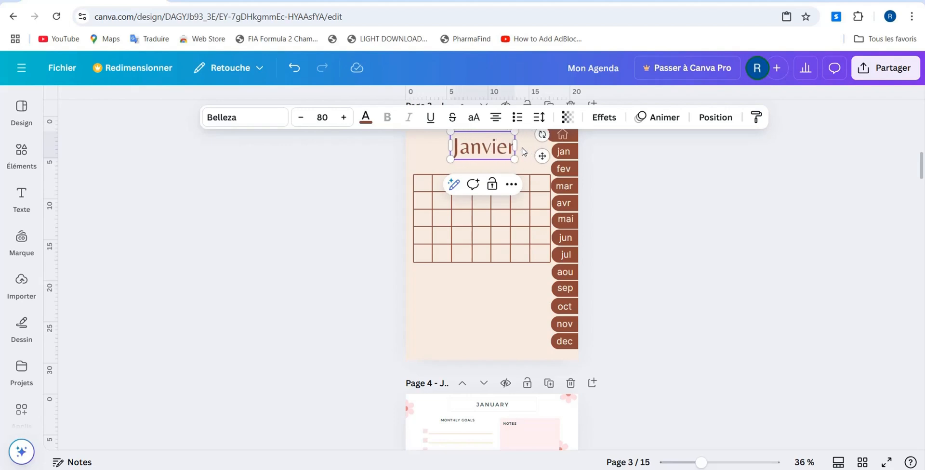
{"action": "left_click", "coordinate": [650, 250]}
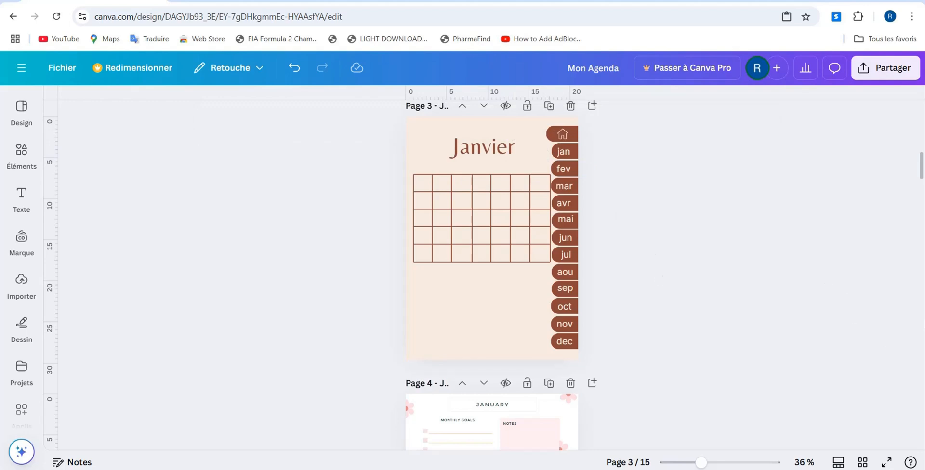
- Copy the Events box group, without its label, from the January template on page 4 and paste it below the calendar grid on page 3
{"action": "scroll", "coordinate": [921, 346], "scroll_direction": "down", "scroll_amount": 5}
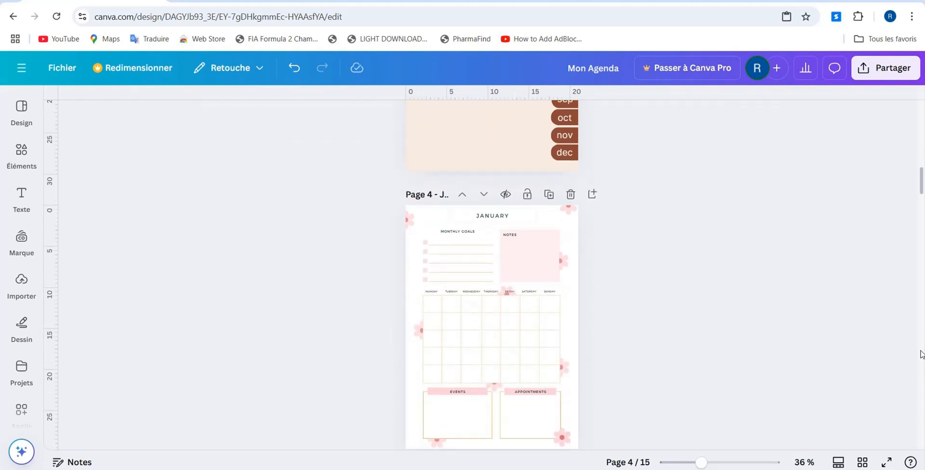
{"action": "scroll", "coordinate": [921, 354], "scroll_direction": "down", "scroll_amount": 1}
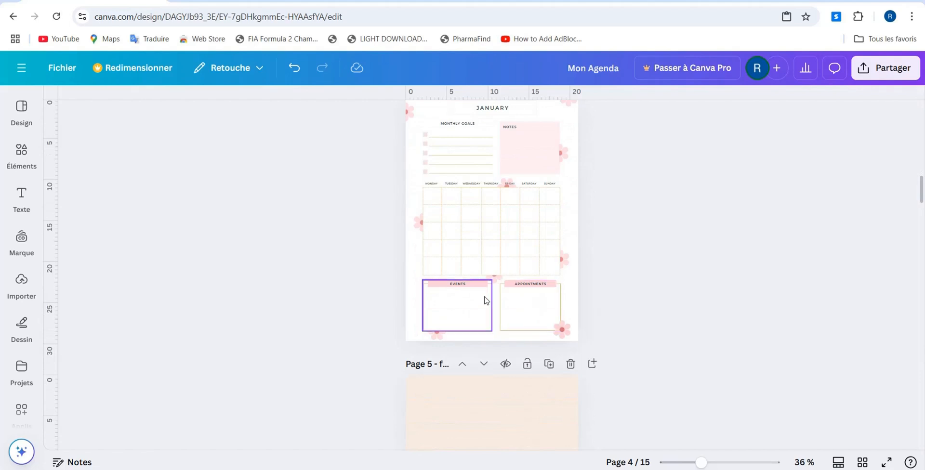
{"action": "left_click", "coordinate": [466, 303]}
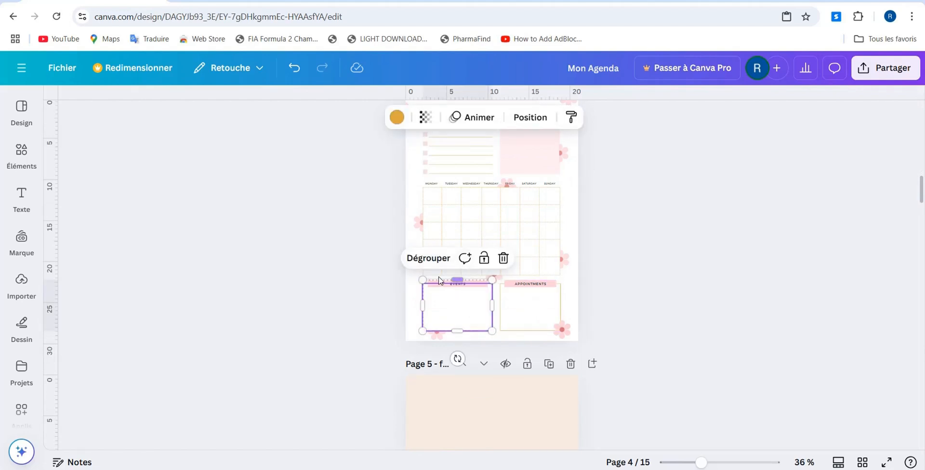
{"action": "right_click", "coordinate": [443, 295]}
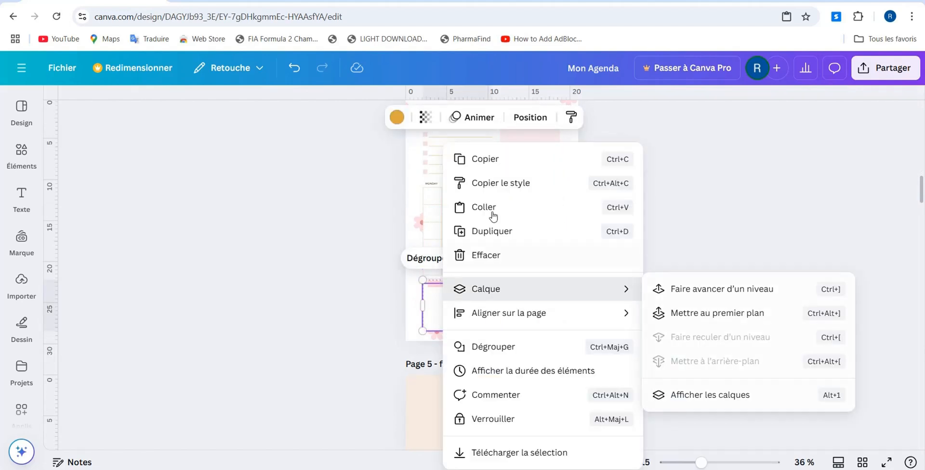
{"action": "left_click", "coordinate": [525, 164]}
{"action": "scroll", "coordinate": [920, 140], "scroll_direction": "up", "scroll_amount": 3}
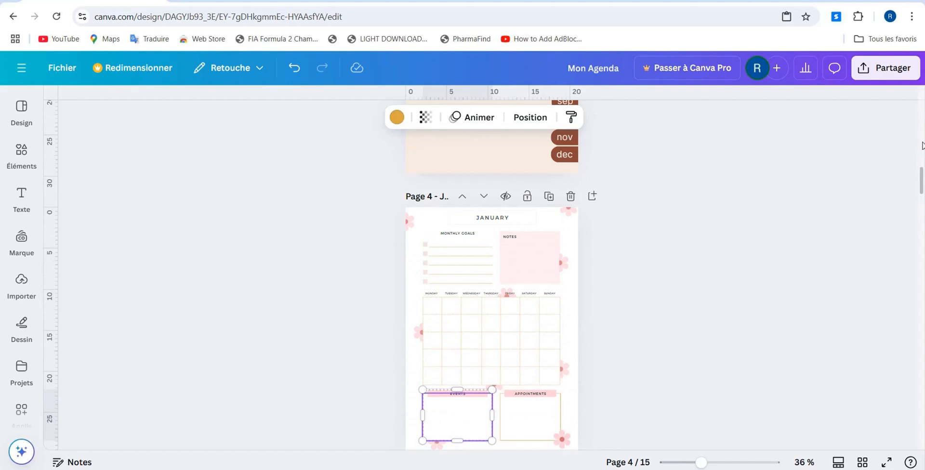
{"action": "scroll", "coordinate": [921, 144], "scroll_direction": "up", "scroll_amount": 7}
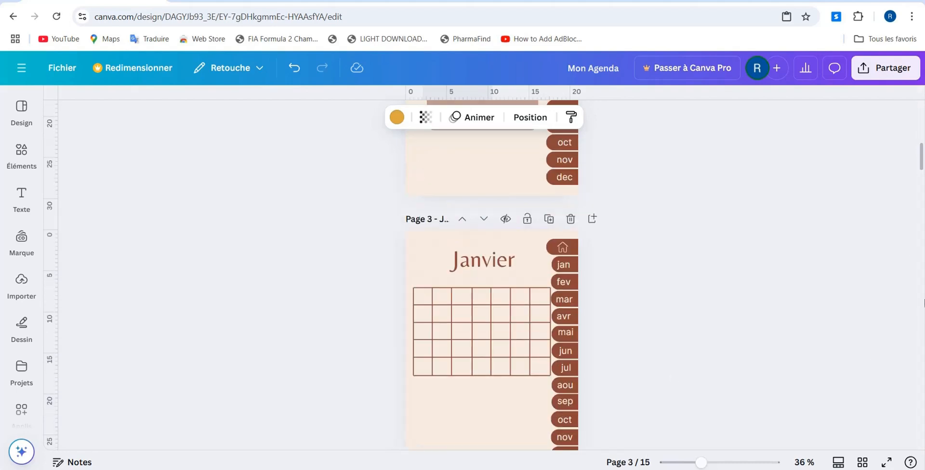
{"action": "scroll", "coordinate": [921, 227], "scroll_direction": "down", "scroll_amount": 2}
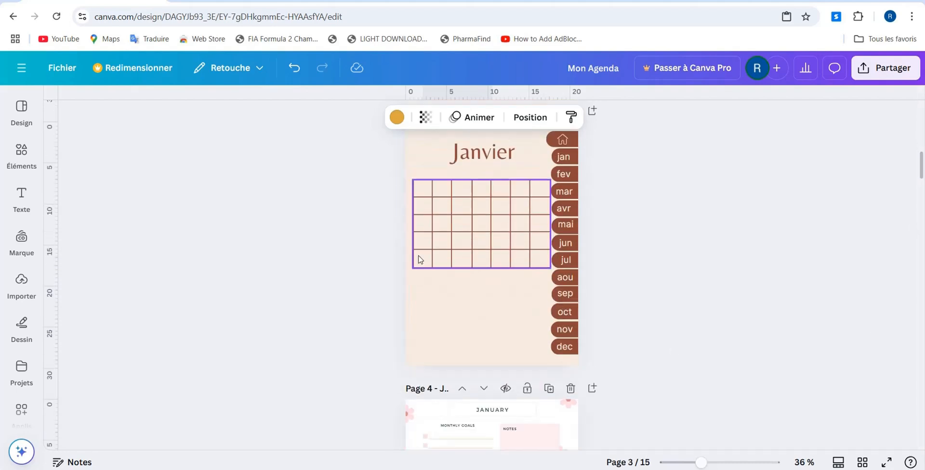
{"action": "left_click", "coordinate": [430, 289]}
{"action": "right_click", "coordinate": [431, 290]}
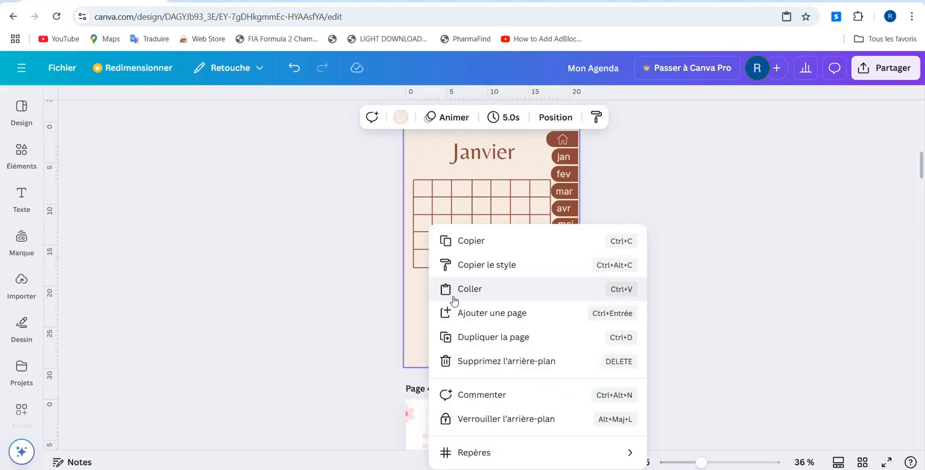
{"action": "left_click", "coordinate": [475, 295]}
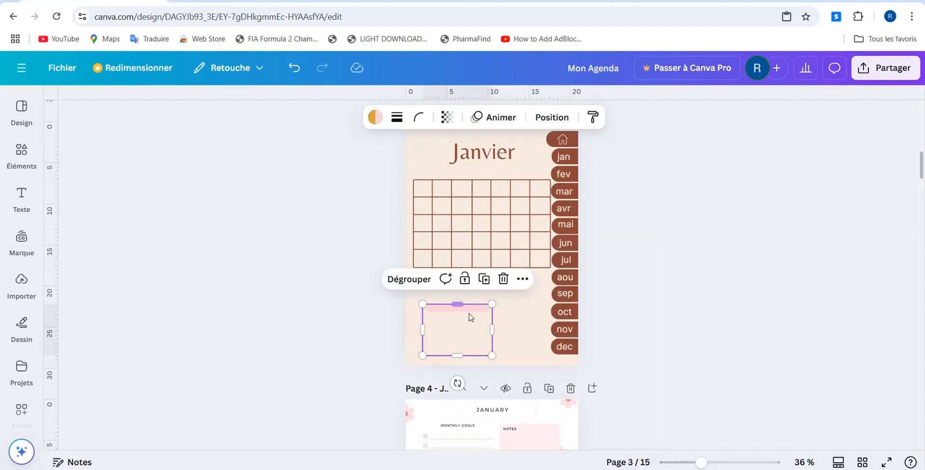
{"action": "left_click", "coordinate": [363, 326]}
- Recolor the pasted box's pink header bar with the document's brown
{"action": "left_click", "coordinate": [455, 312]}
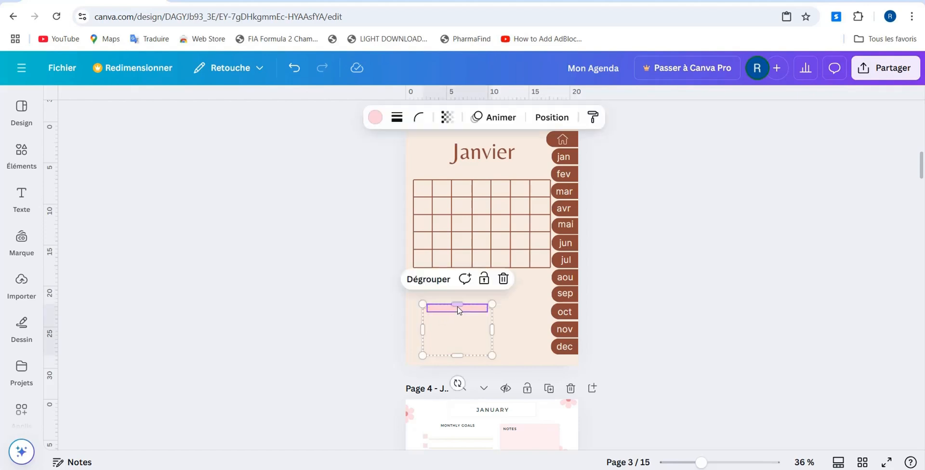
{"action": "left_click", "coordinate": [376, 117]}
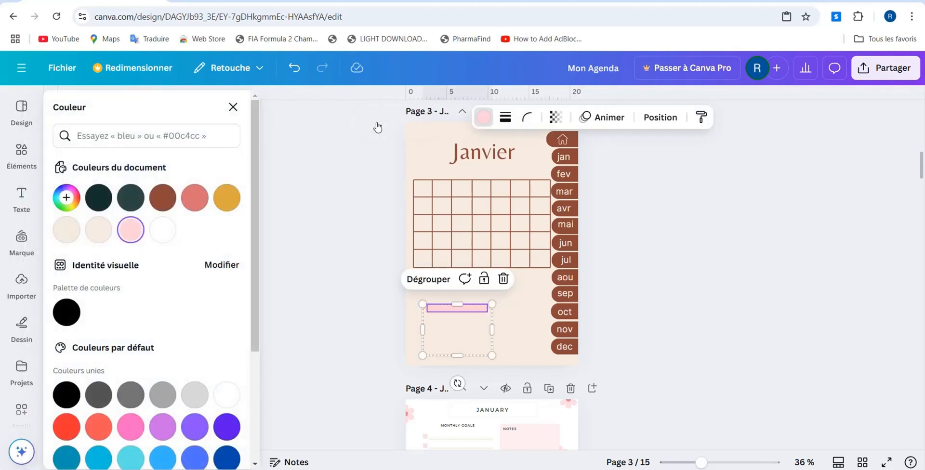
{"action": "left_click", "coordinate": [163, 199]}
{"action": "left_click", "coordinate": [294, 335]}
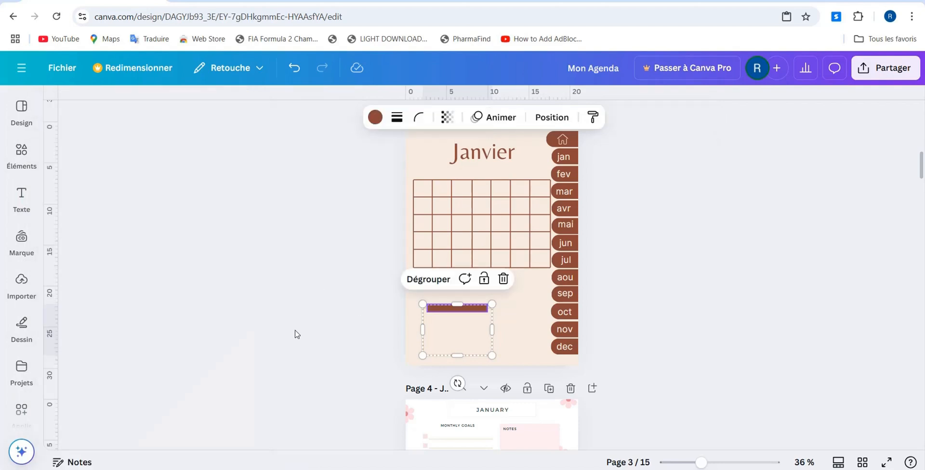
- Recolor the pasted box's golden outline with the document's brown and deselect it
{"action": "left_click", "coordinate": [491, 337]}
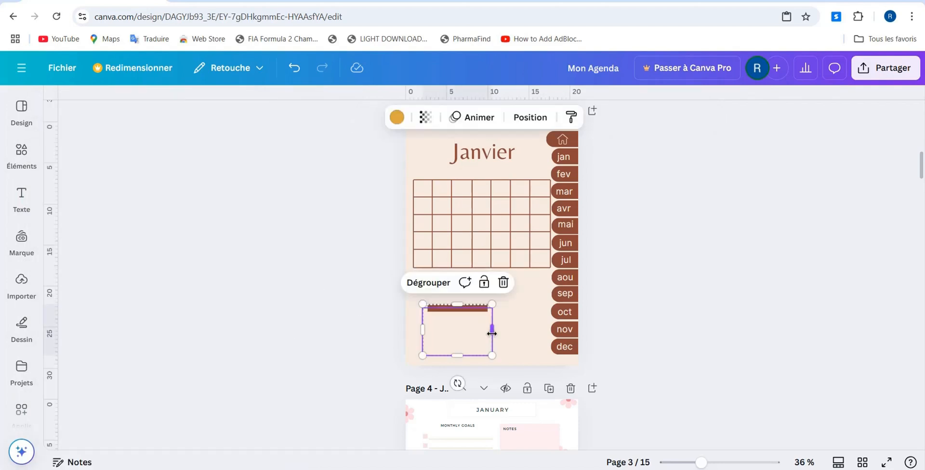
{"action": "left_click", "coordinate": [395, 117]}
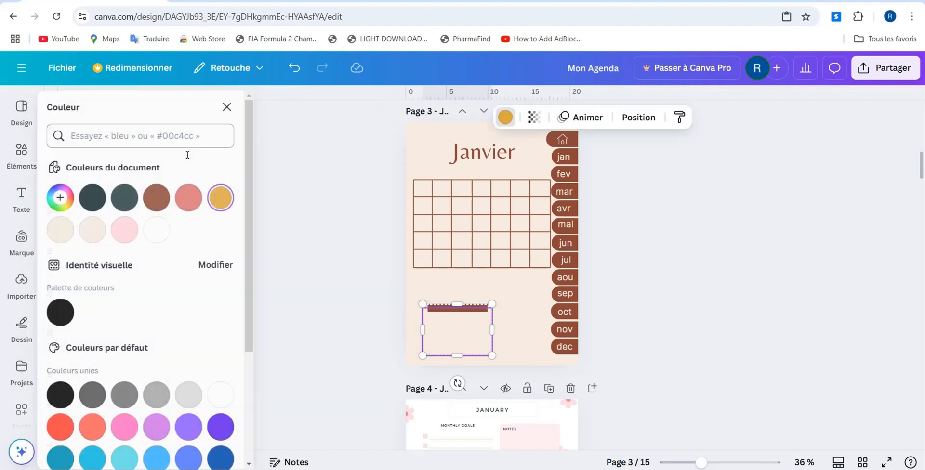
{"action": "left_click", "coordinate": [169, 206]}
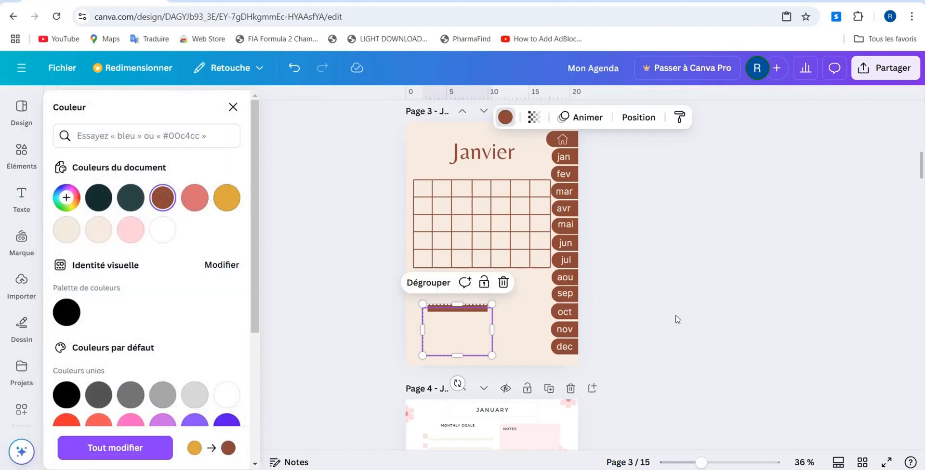
{"action": "key", "text": "Escape"}
{"action": "key", "text": "Escape"}
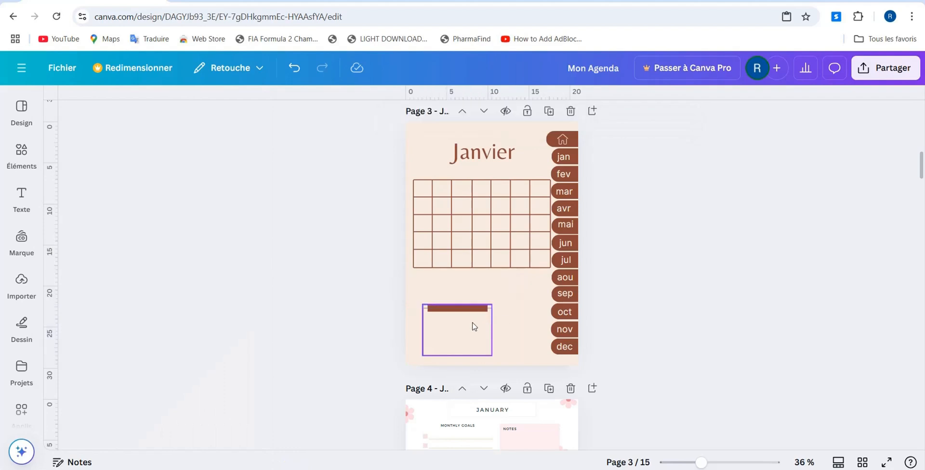
- Move the brown box up under the grid, flush with its left edge, and place a pasted copy directly to its right
{"action": "left_click_drag", "start_coordinate": [472, 326], "coordinate": [463, 299]}
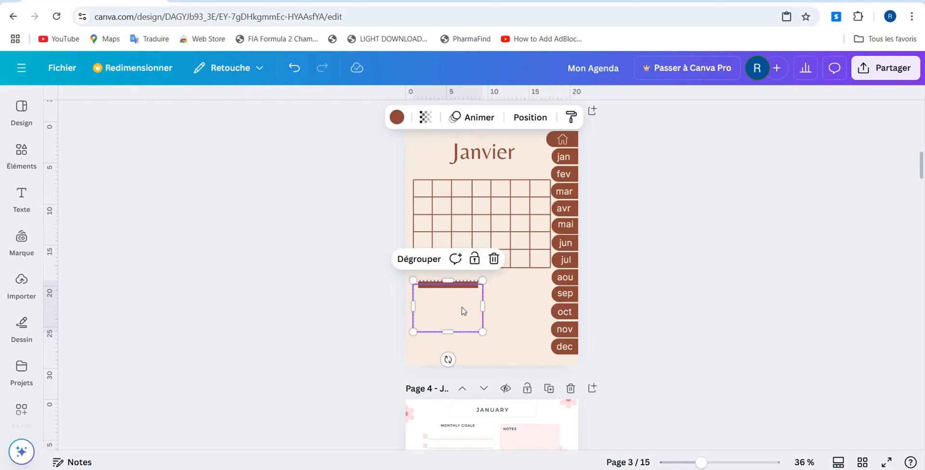
{"action": "right_click", "coordinate": [463, 310]}
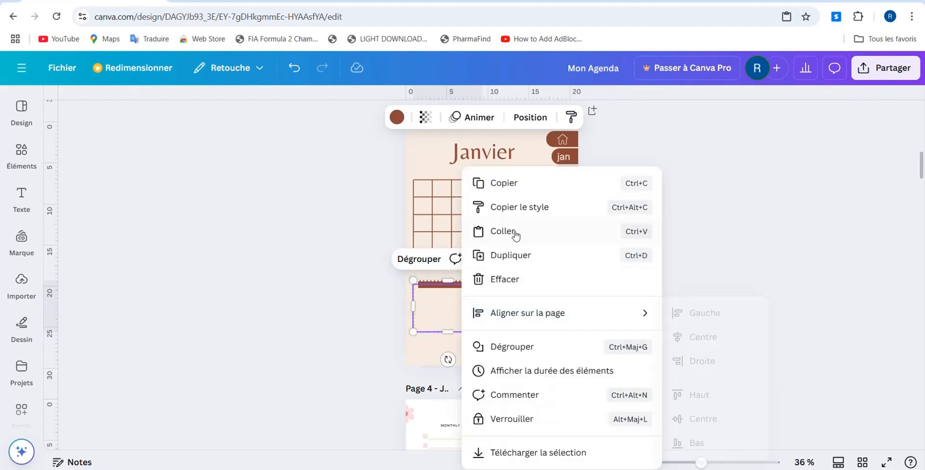
{"action": "left_click", "coordinate": [536, 189]}
{"action": "right_click", "coordinate": [539, 189]}
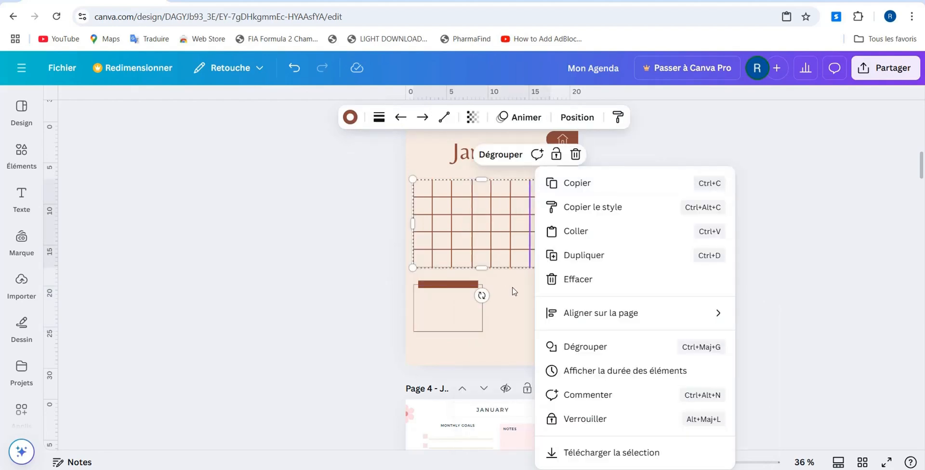
{"action": "left_click", "coordinate": [598, 231]}
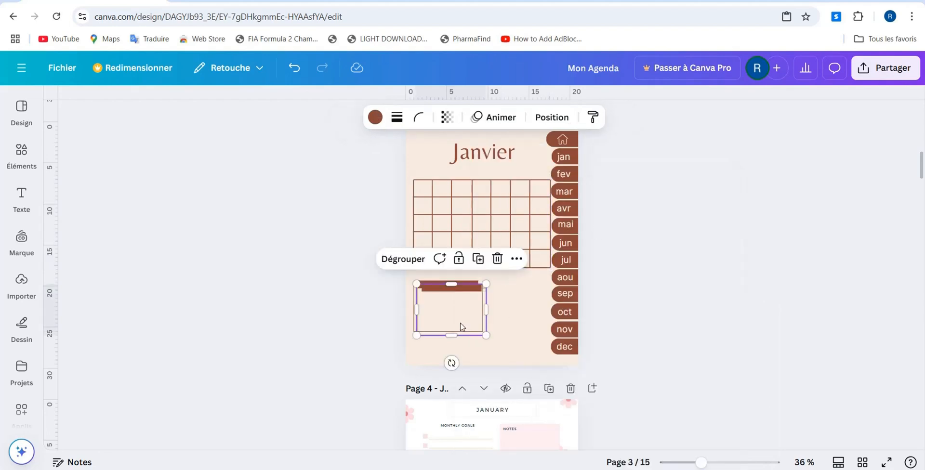
{"action": "left_click_drag", "start_coordinate": [464, 328], "coordinate": [529, 321]}
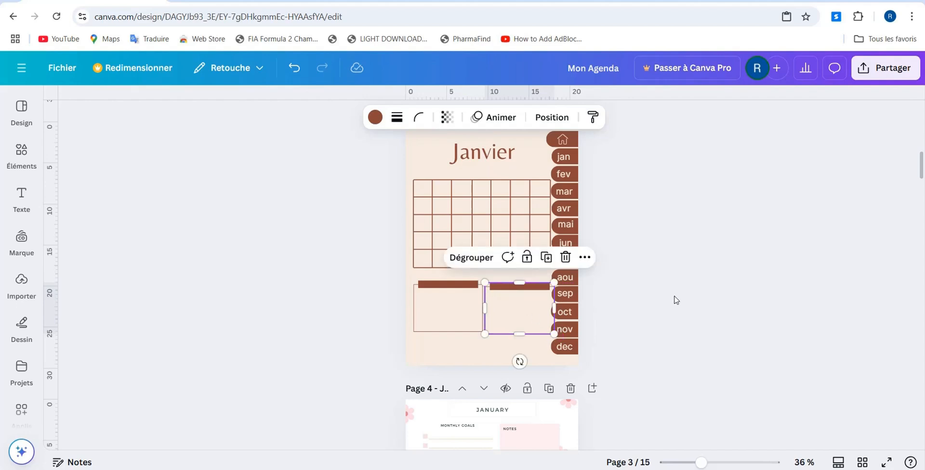
- Narrow the right-hand box to end at the grid's right edge and shift the left-hand box slightly toward it, keeping both level
{"action": "left_click", "coordinate": [674, 299]}
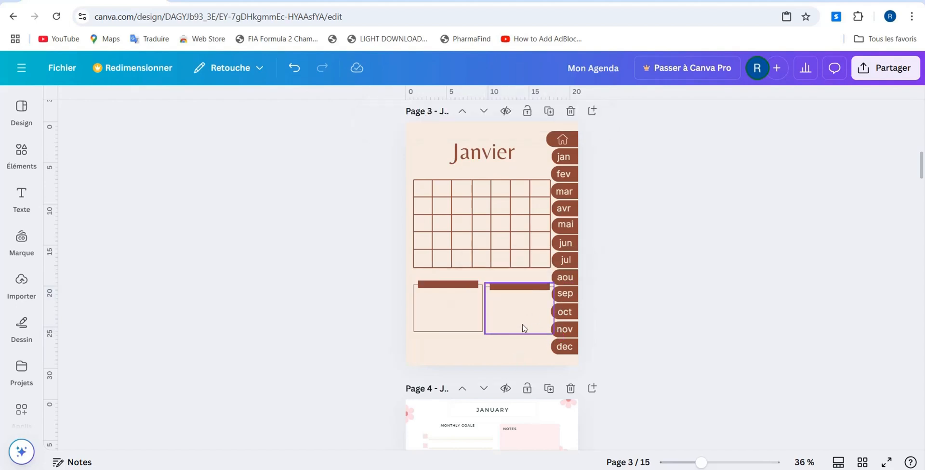
{"action": "left_click_drag", "start_coordinate": [458, 303], "coordinate": [458, 303]}
{"action": "left_click", "coordinate": [506, 310]}
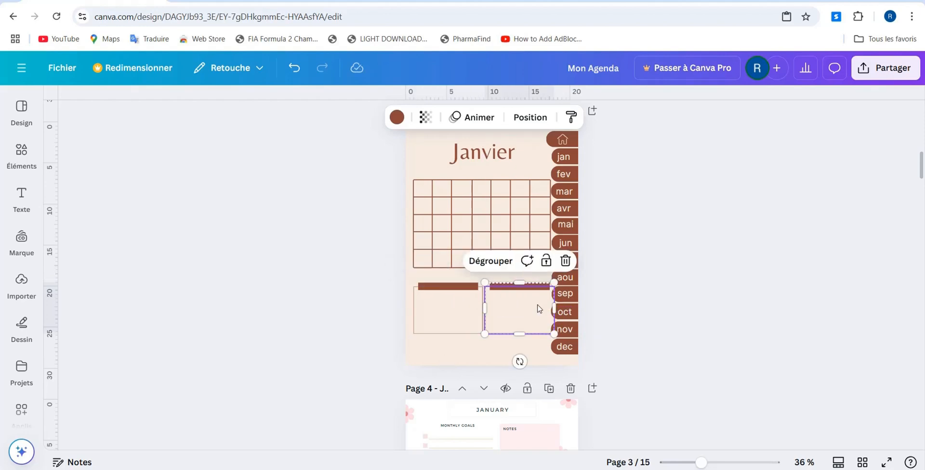
{"action": "left_click_drag", "start_coordinate": [555, 308], "coordinate": [524, 307]}
{"action": "left_click", "coordinate": [465, 320]}
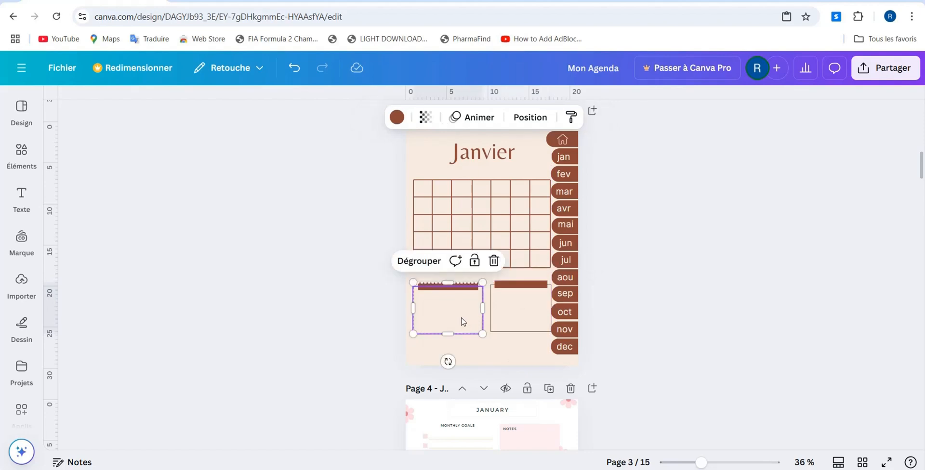
{"action": "left_click_drag", "start_coordinate": [466, 319], "coordinate": [464, 316]}
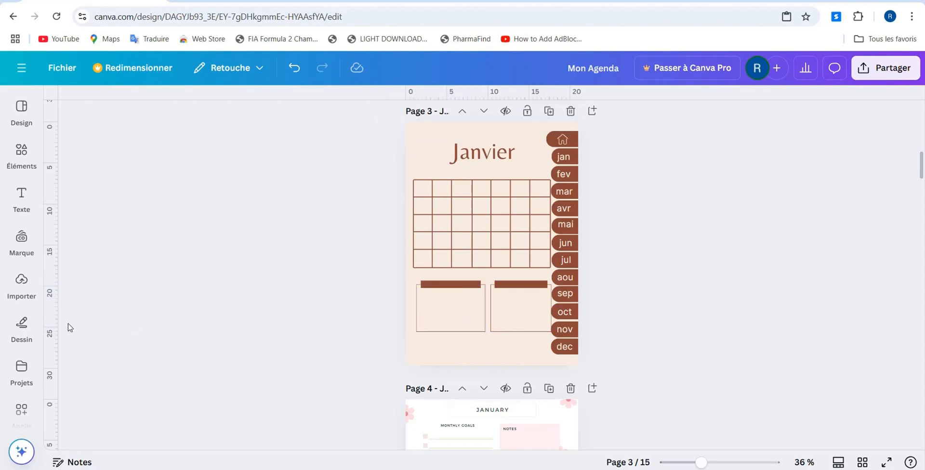
- Add a subheading text box to the January page reading "Notes"
{"action": "left_click", "coordinate": [19, 197]}
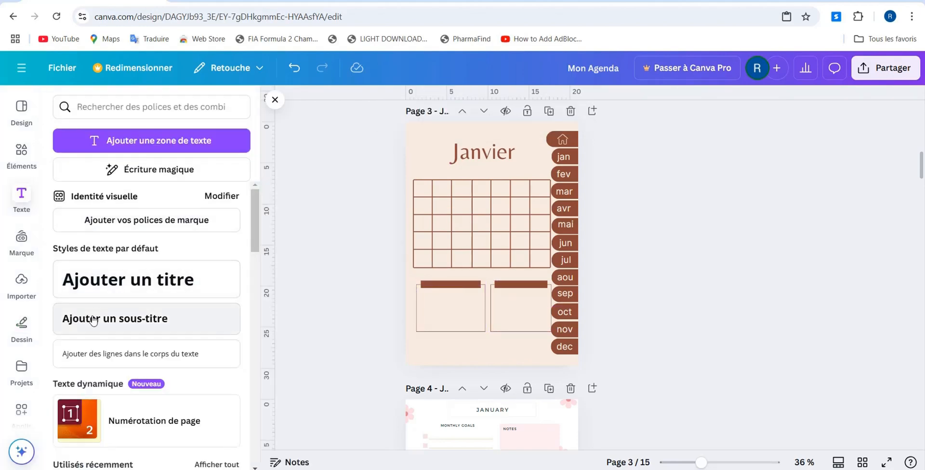
{"action": "left_click", "coordinate": [94, 320]}
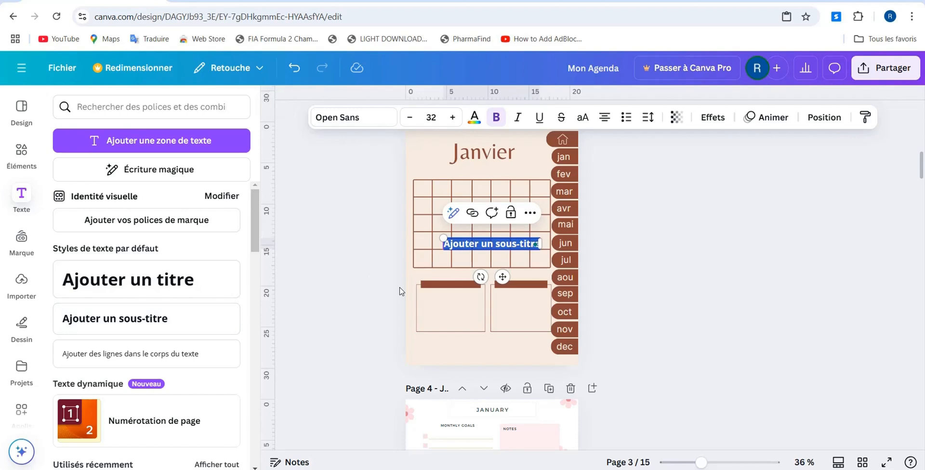
{"action": "key", "text": "BackSpace"}
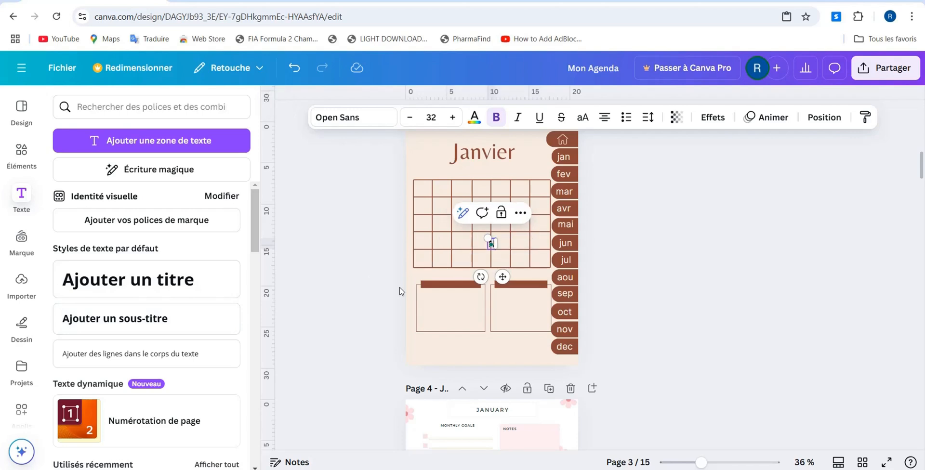
{"action": "type", "text": "No"}
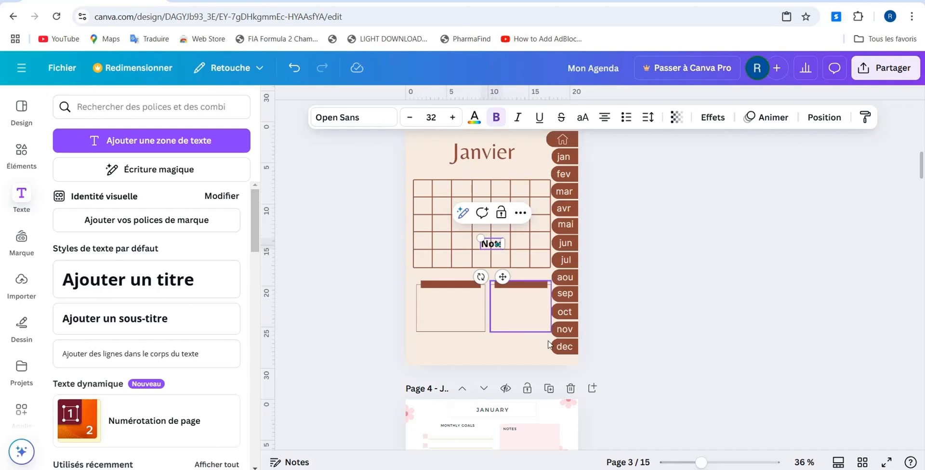
{"action": "key", "text": "BackSpace"}
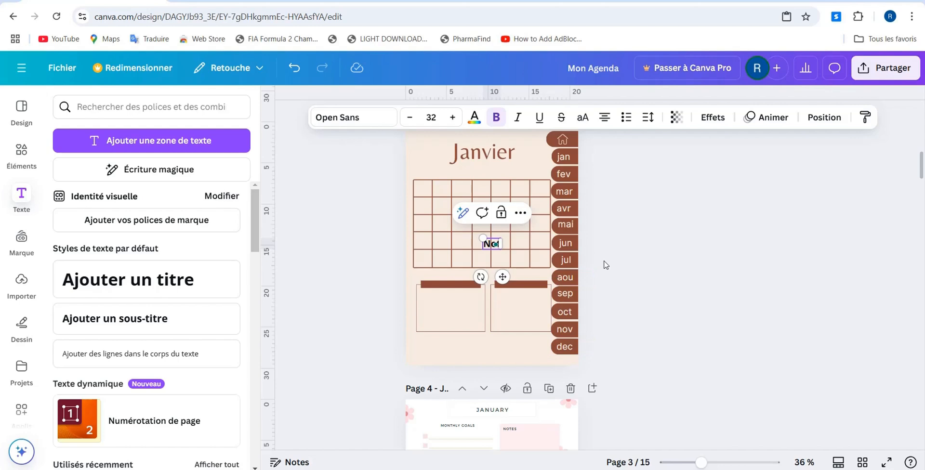
{"action": "type", "text": "te"}
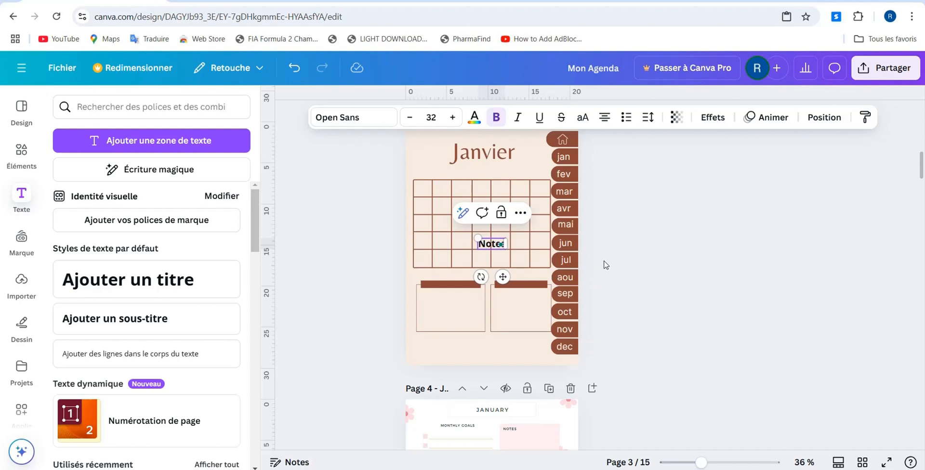
- Set the "Notes" text in the Inter font and color it white
{"action": "left_click", "coordinate": [350, 121]}
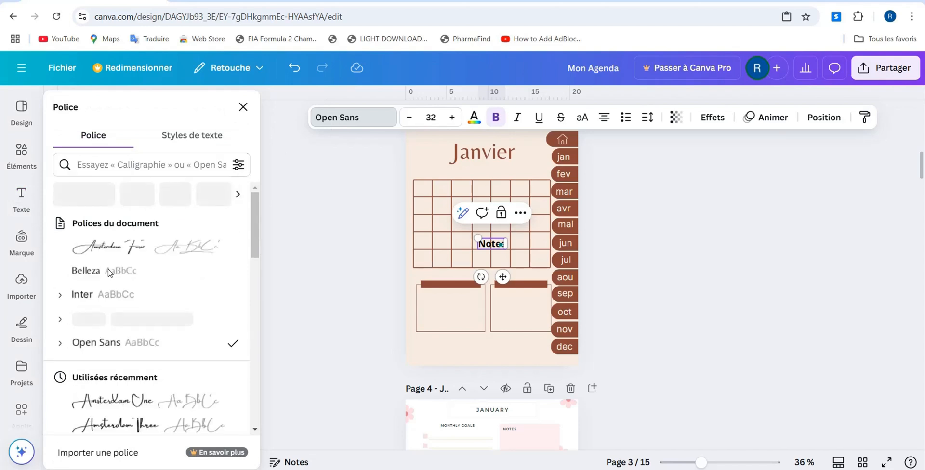
{"action": "left_click", "coordinate": [77, 294]}
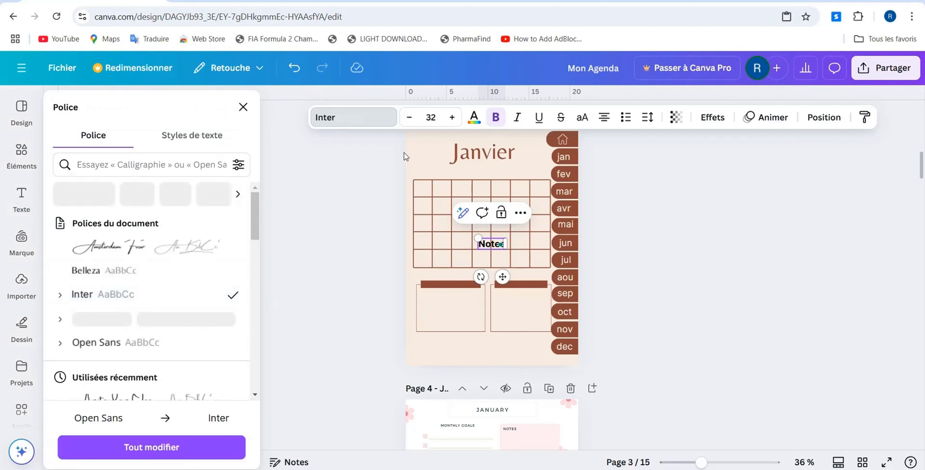
{"action": "left_click", "coordinate": [474, 118]}
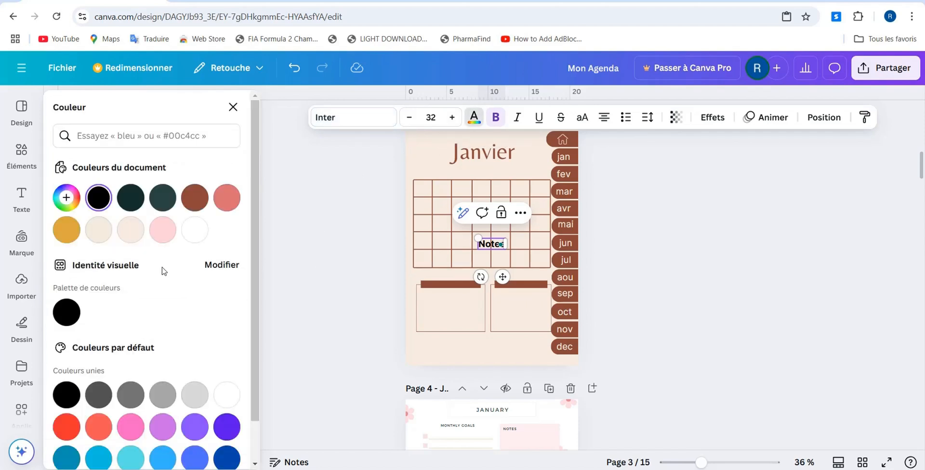
{"action": "left_click", "coordinate": [206, 227]}
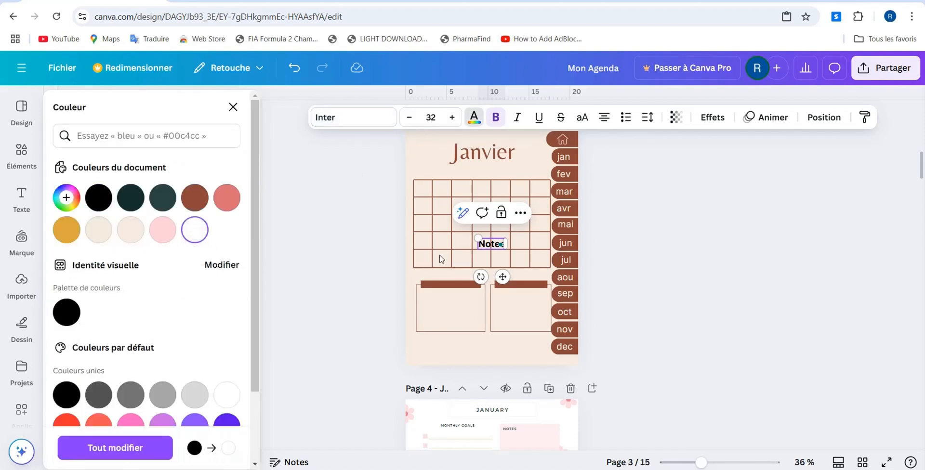
{"action": "double_click", "coordinate": [494, 244]}
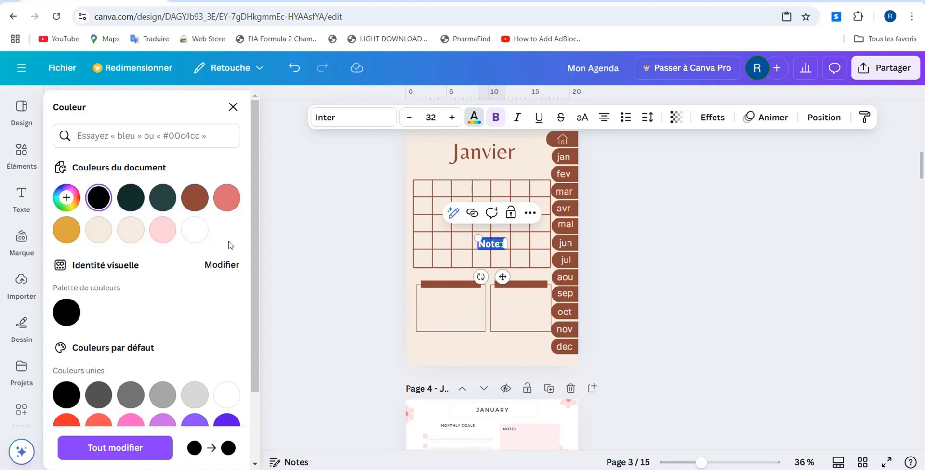
{"action": "left_click", "coordinate": [194, 233]}
{"action": "key", "text": "Escape"}
{"action": "key", "text": "Escape"}
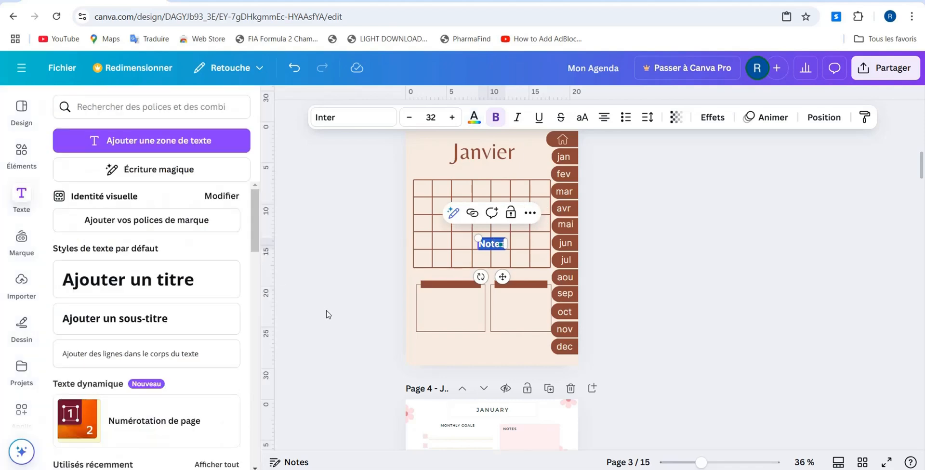
- Place the "Notes" label on the left-hand box's header bar and reduce its font size to 24
{"action": "left_click_drag", "start_coordinate": [480, 248], "coordinate": [448, 283]}
{"action": "left_click", "coordinate": [410, 117]}
{"action": "left_click", "coordinate": [410, 117]}
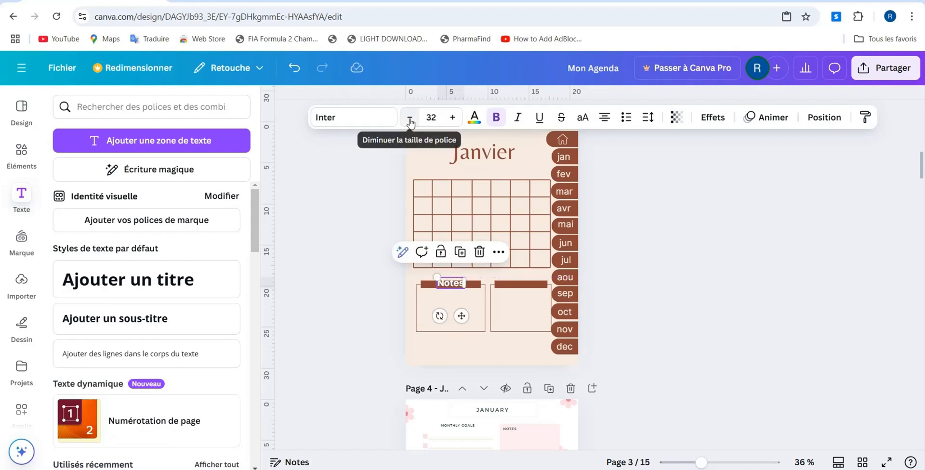
{"action": "left_click", "coordinate": [409, 117]}
{"action": "left_click", "coordinate": [409, 117]}
{"action": "left_click", "coordinate": [409, 117]}
{"action": "left_click", "coordinate": [410, 117]}
{"action": "left_click", "coordinate": [409, 117]}
{"action": "left_click", "coordinate": [410, 117]}
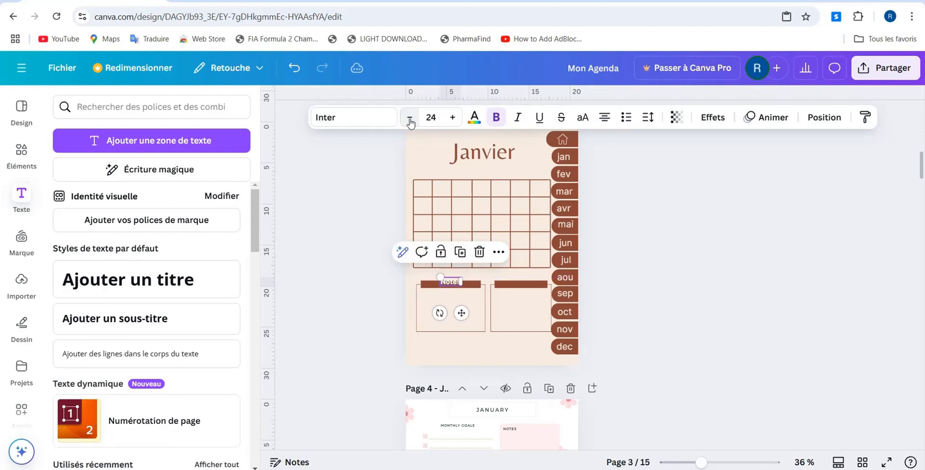
{"action": "left_click", "coordinate": [356, 247]}
- Stretch the top edges of both boxes slightly upward so the header bar sits behind the "Notes" label and both bars line up
{"action": "left_click", "coordinate": [435, 287]}
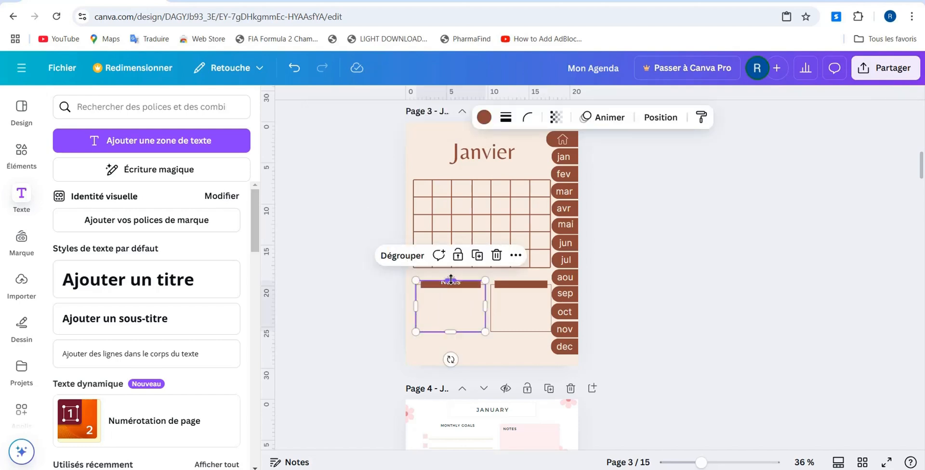
{"action": "left_click_drag", "start_coordinate": [451, 281], "coordinate": [452, 277]}
{"action": "left_click", "coordinate": [396, 291]}
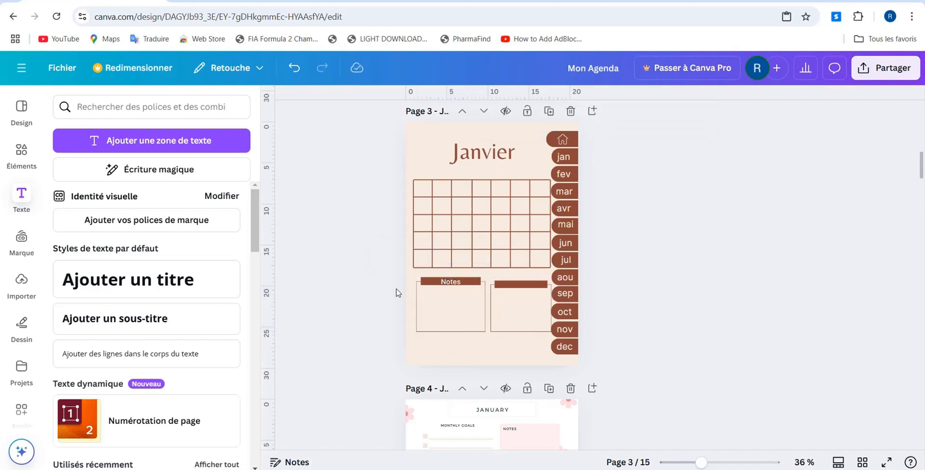
{"action": "left_click", "coordinate": [520, 283]}
{"action": "left_click", "coordinate": [520, 283]}
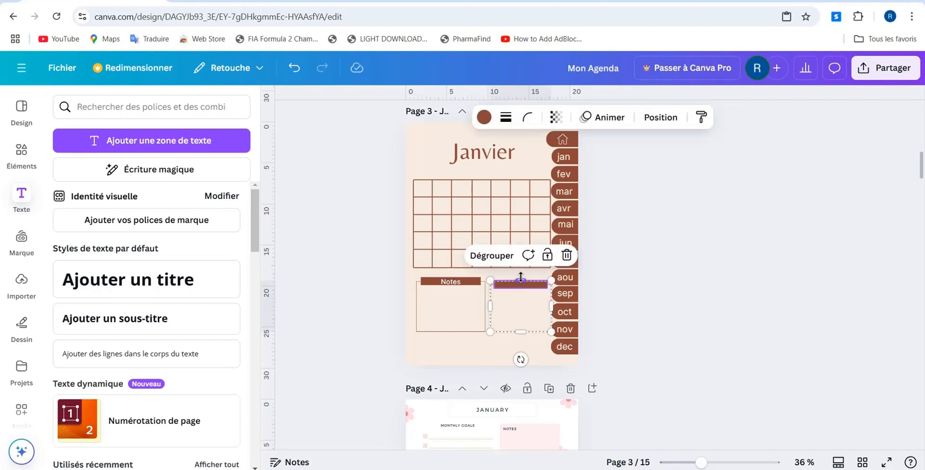
{"action": "left_click_drag", "start_coordinate": [520, 277], "coordinate": [521, 274]}
{"action": "left_click", "coordinate": [630, 292]}
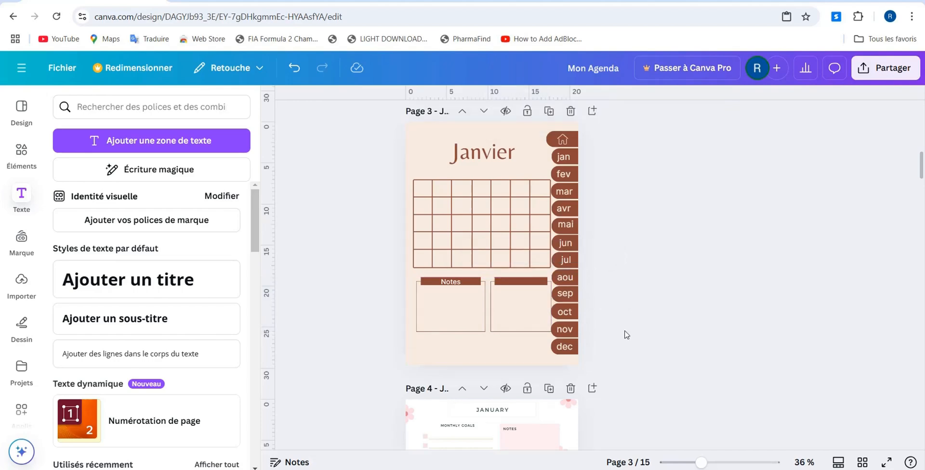
- Bring up the on-screen keyboard, copy the "Notes" label and place the pasted copy on the right-hand box's header bar
{"action": "key", "text": "ctrl+super+o"}
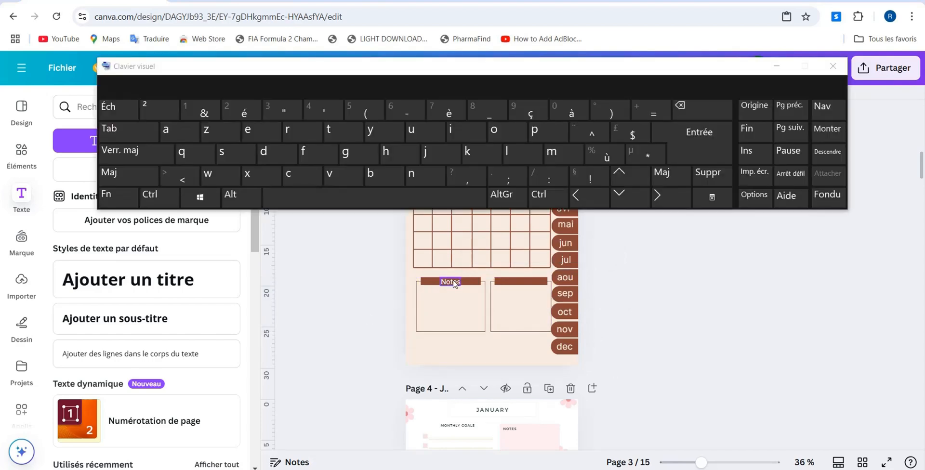
{"action": "left_click", "coordinate": [453, 284]}
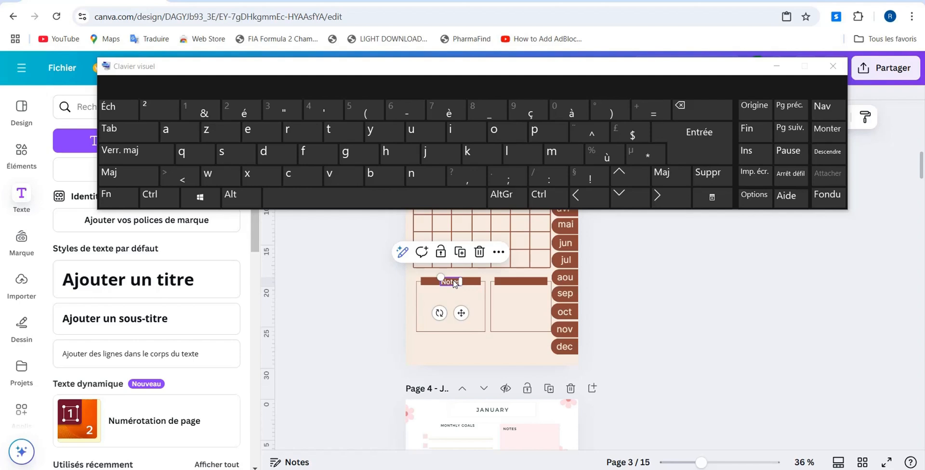
{"action": "key", "text": "ctrl+c"}
{"action": "key", "text": "ctrl+v"}
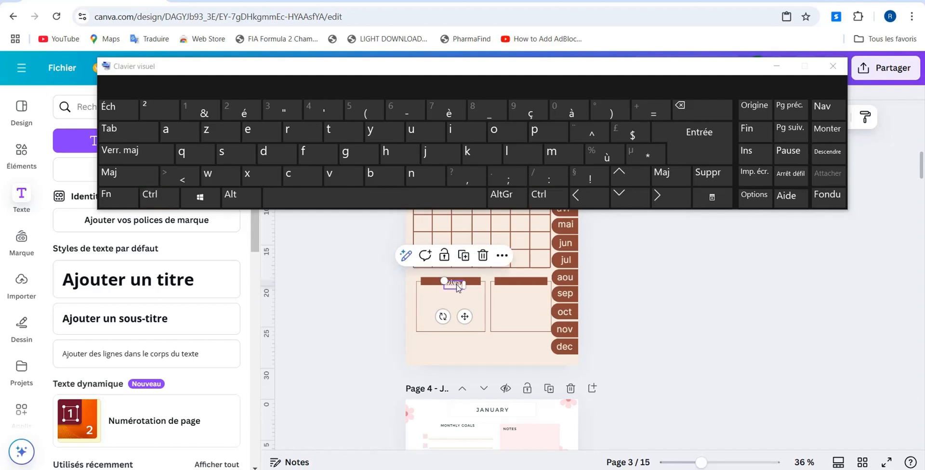
{"action": "left_click_drag", "start_coordinate": [457, 288], "coordinate": [521, 280]}
- Change the right-hand box's label text to "Importants" and minimize the on-screen keyboard
{"action": "double_click", "coordinate": [522, 281]}
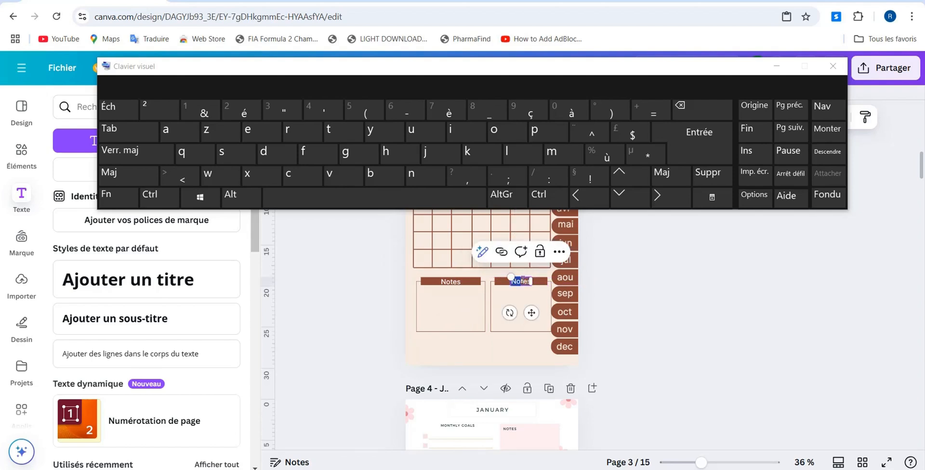
{"action": "key", "text": "BackSpace"}
{"action": "key", "text": "Caps_Lock"}
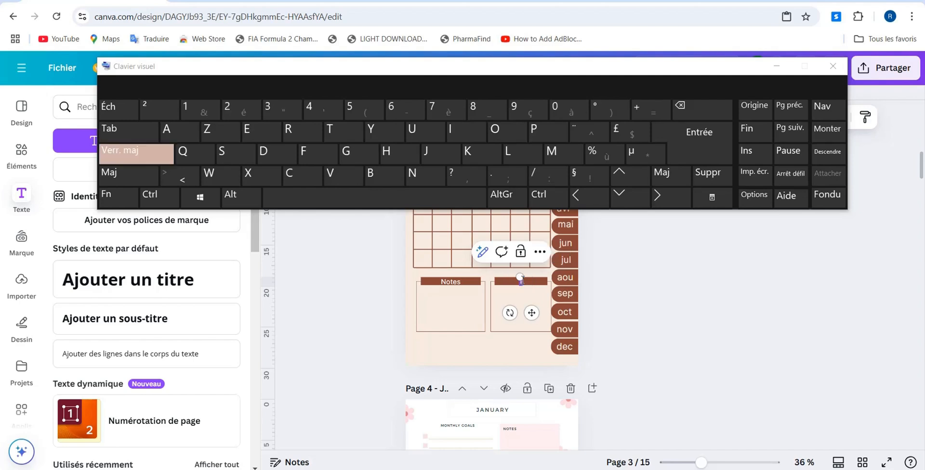
{"action": "key", "text": "Caps_Lock"}
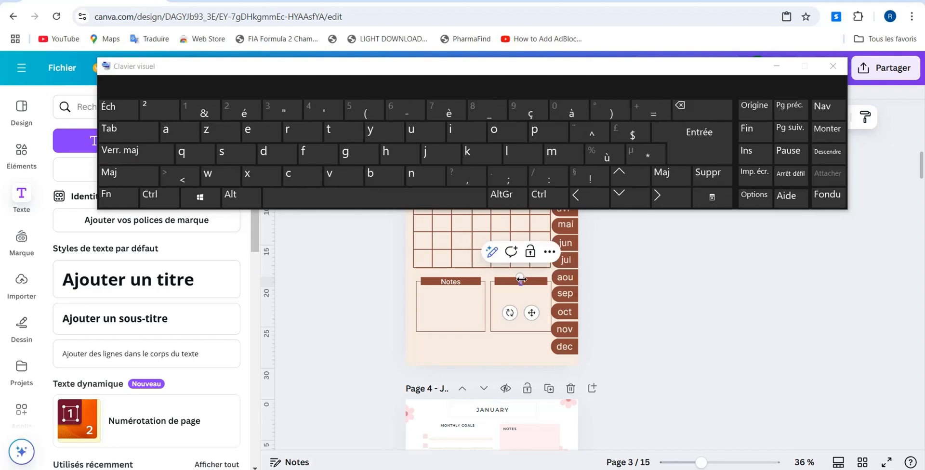
{"action": "left_click", "coordinate": [543, 139]}
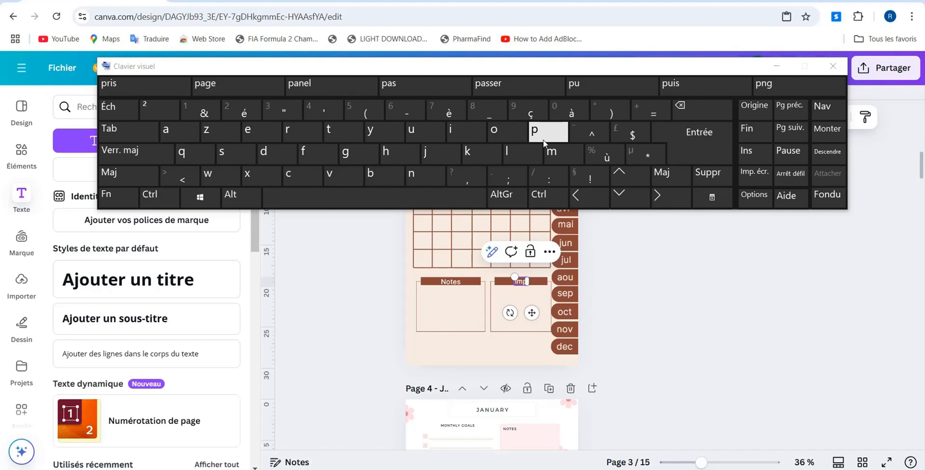
{"action": "type", "text": "ortants"}
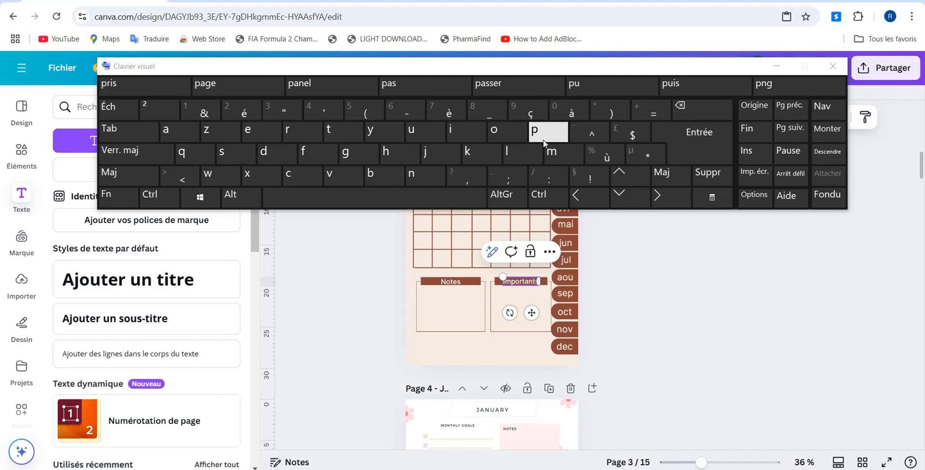
{"action": "left_click", "coordinate": [650, 258]}
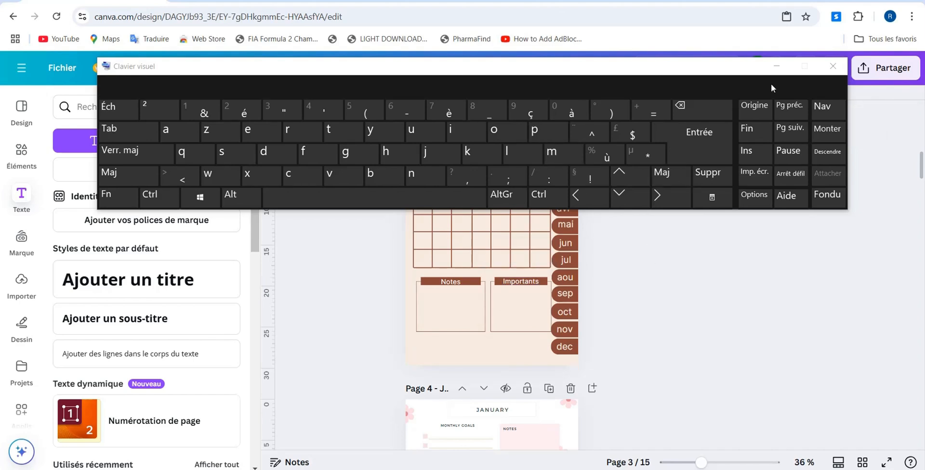
{"action": "left_click", "coordinate": [776, 66]}
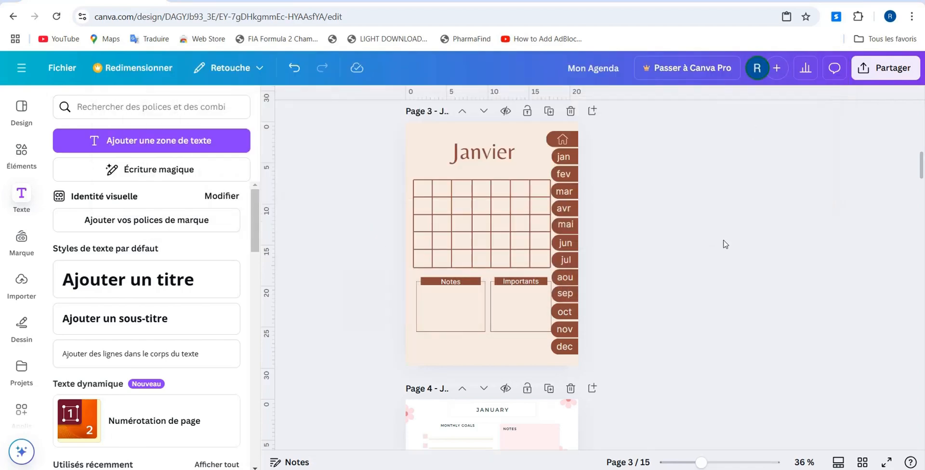
- Delete the pink January template page after the Janvier page and show all planner pages in the grid view
{"action": "left_click", "coordinate": [571, 390]}
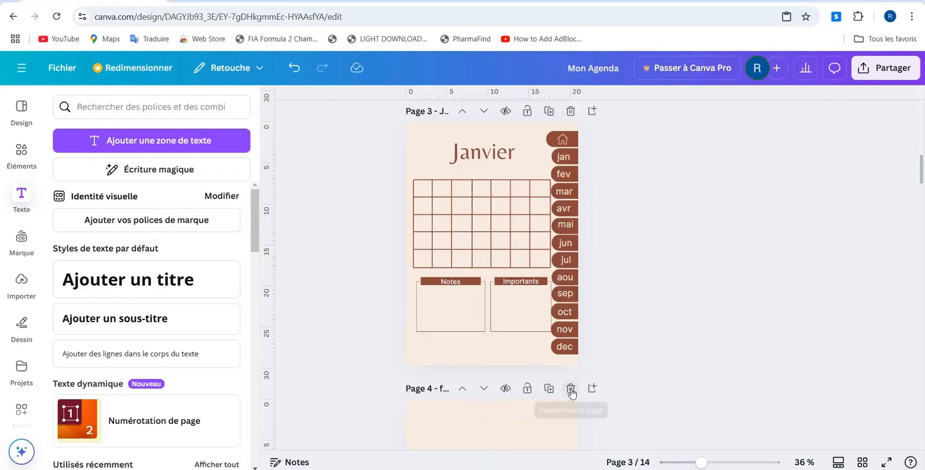
{"action": "left_click", "coordinate": [861, 464]}
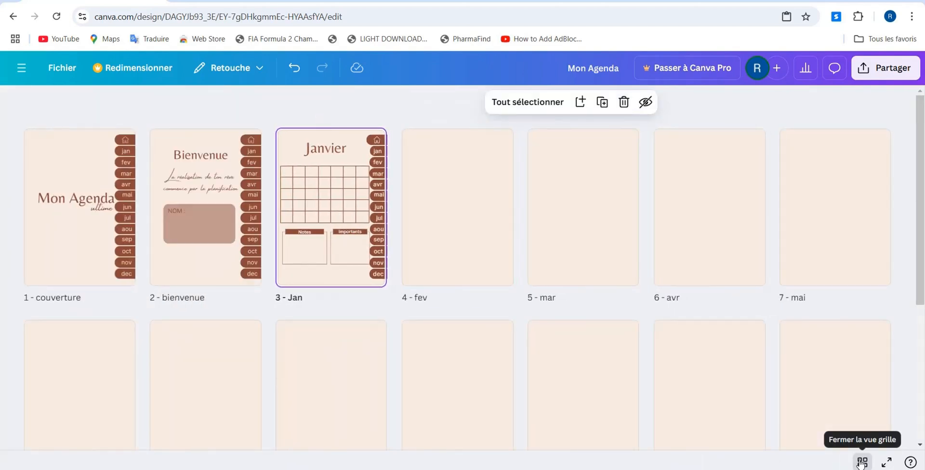
{"action": "left_click", "coordinate": [860, 462]}
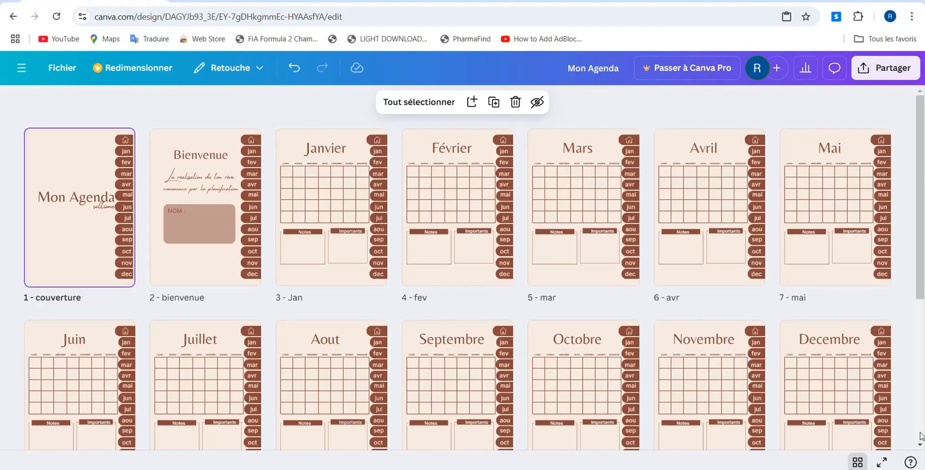
- Look over the finished planner in the grid, leave the grid view and review the pages from the cover to Mars
{"action": "left_click", "coordinate": [920, 446]}
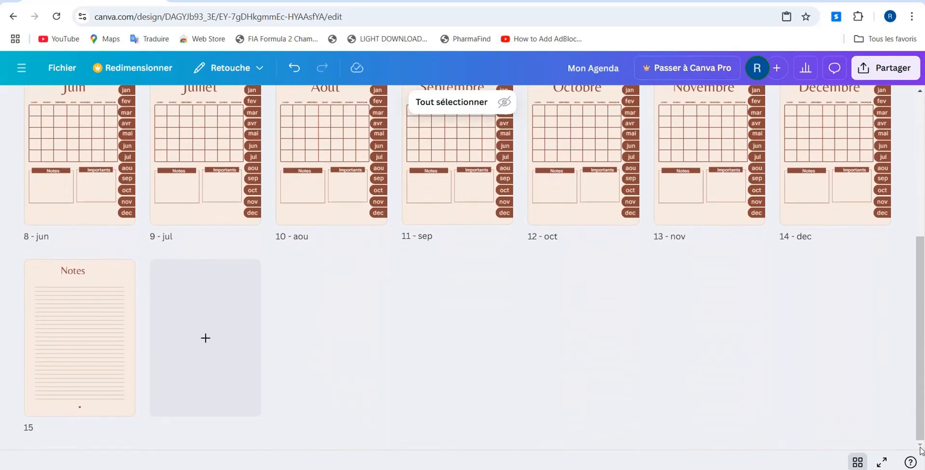
{"action": "left_click", "coordinate": [858, 462]}
{"action": "scroll", "coordinate": [921, 251], "scroll_direction": "down", "scroll_amount": 5}
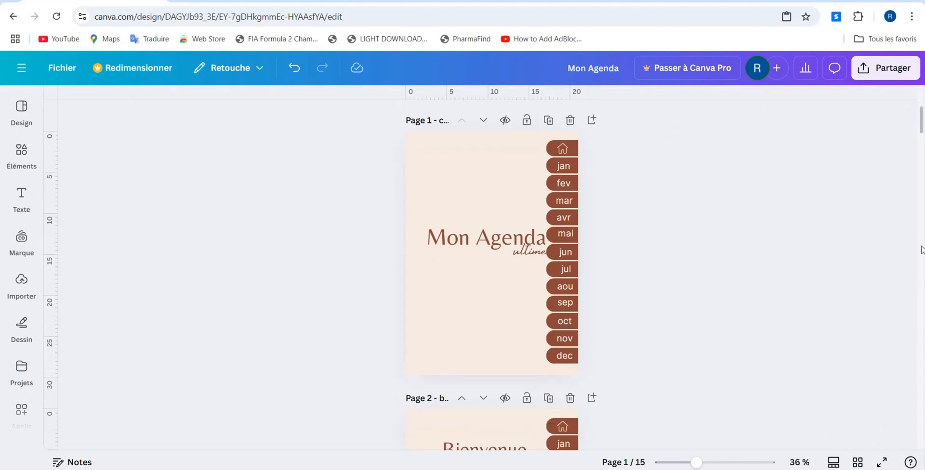
{"action": "scroll", "coordinate": [921, 250], "scroll_direction": "down", "scroll_amount": 8}
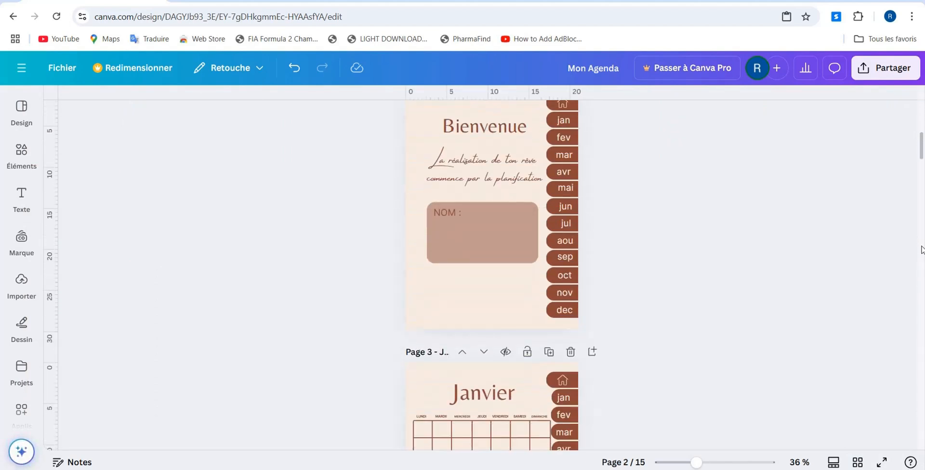
{"action": "scroll", "coordinate": [921, 250], "scroll_direction": "down", "scroll_amount": 7}
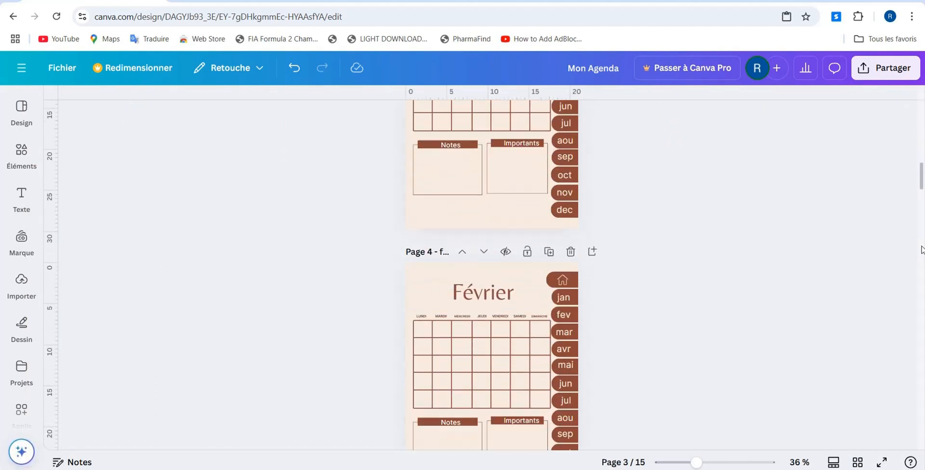
{"action": "scroll", "coordinate": [921, 250], "scroll_direction": "down", "scroll_amount": 3}
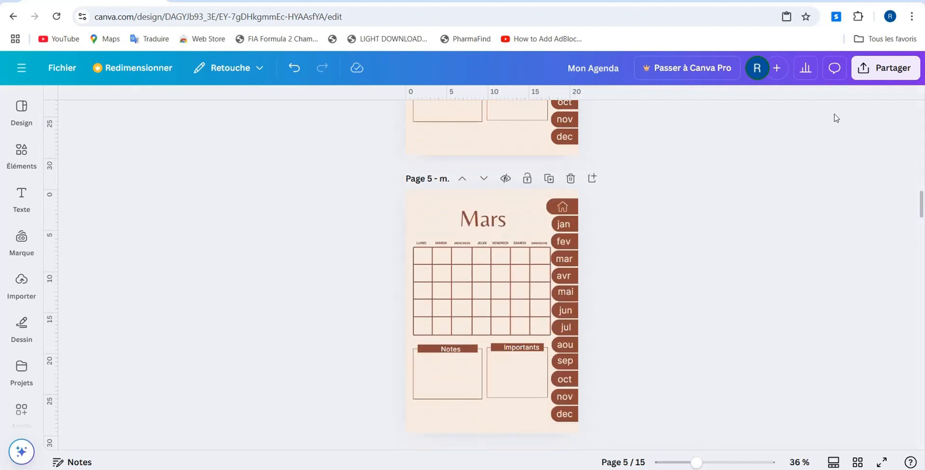
- Download all planner pages as a standard PDF, dismiss the download notice and open the exported "Mon Agenda" file
{"action": "left_click", "coordinate": [886, 77]}
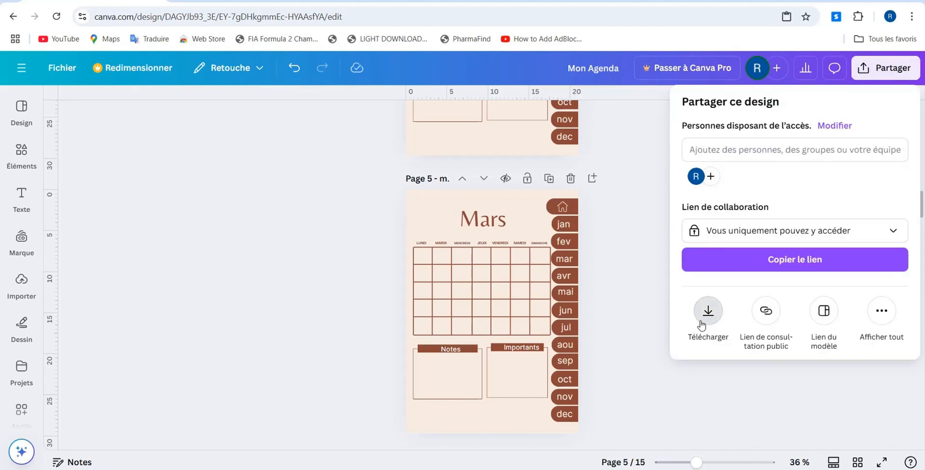
{"action": "left_click", "coordinate": [702, 325]}
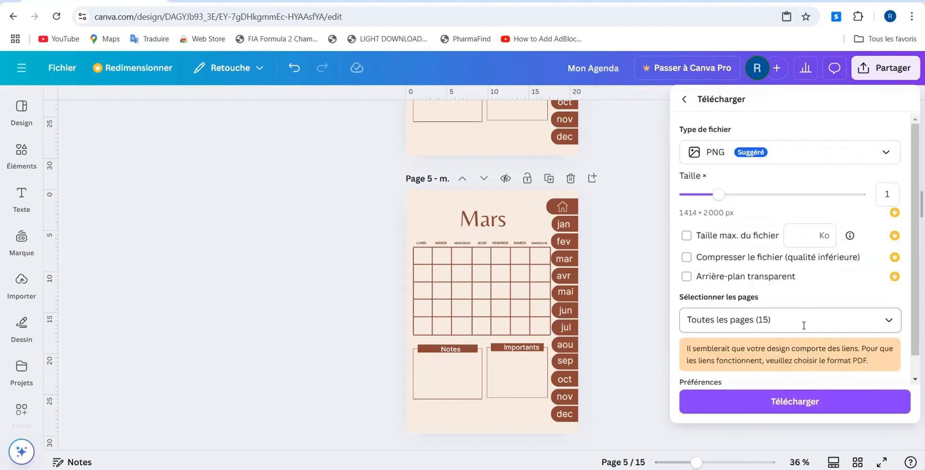
{"action": "left_click", "coordinate": [887, 153]}
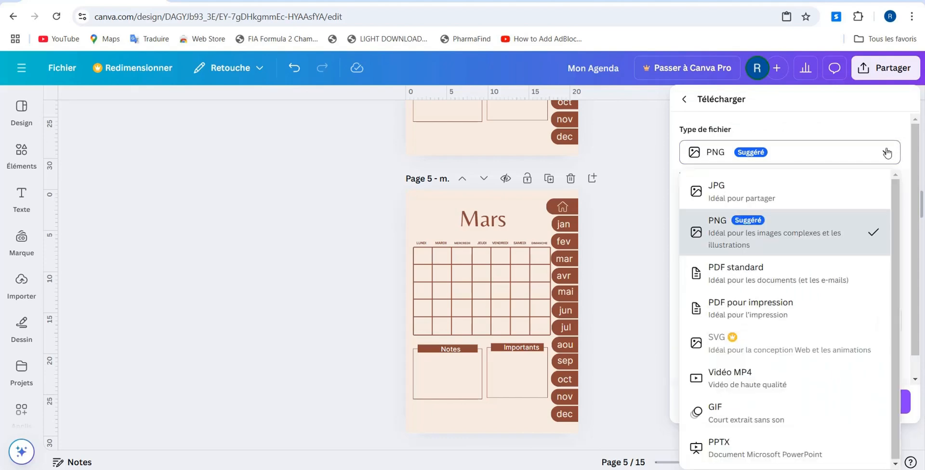
{"action": "left_click", "coordinate": [792, 291]}
{"action": "left_click", "coordinate": [774, 302]}
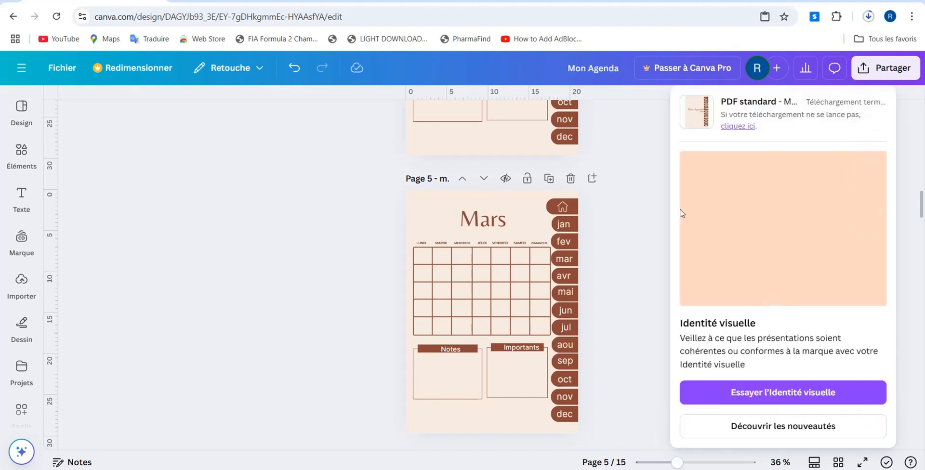
{"action": "left_click", "coordinate": [632, 177]}
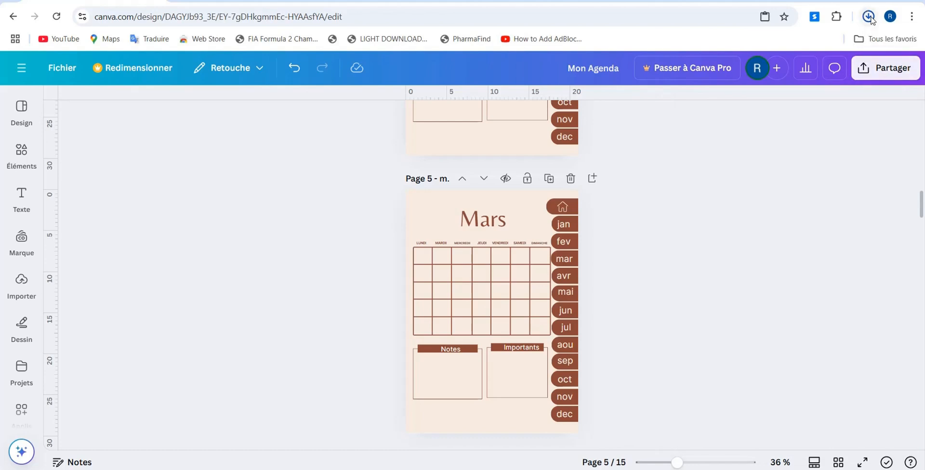
{"action": "left_click", "coordinate": [778, 51]}
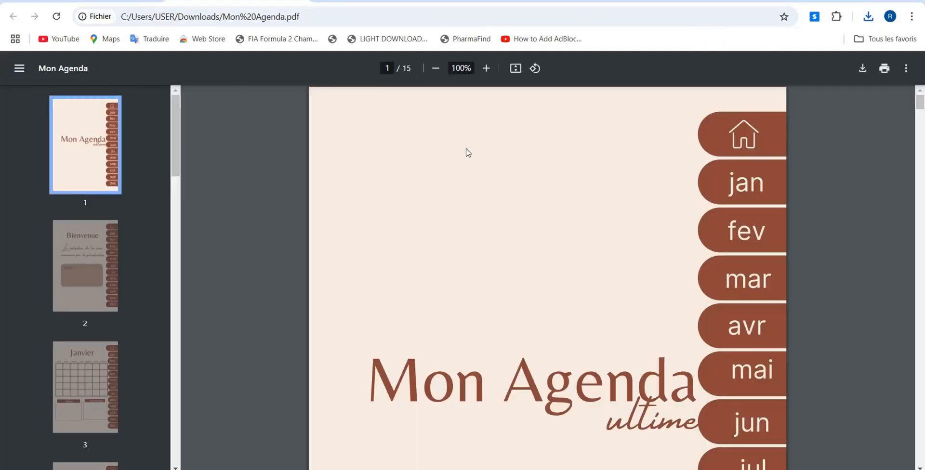
- Test the PDF's side tabs by following the home link and the month links from jan through jul
{"action": "left_click", "coordinate": [742, 139]}
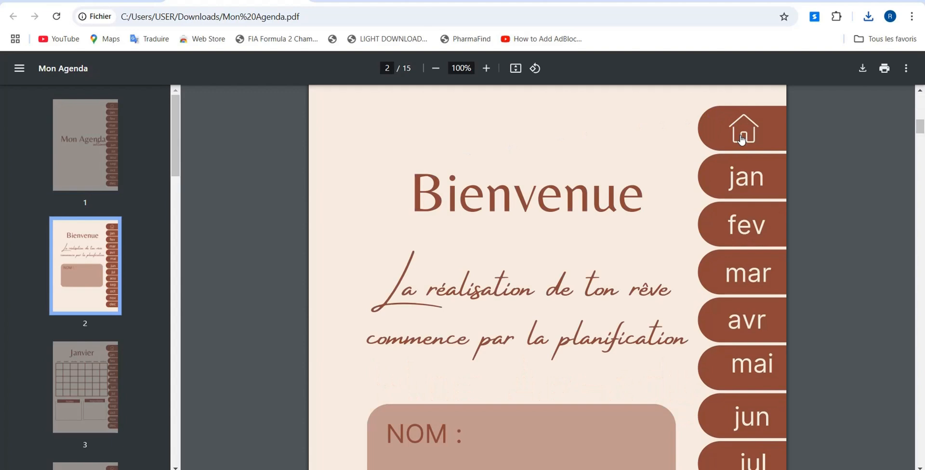
{"action": "left_click", "coordinate": [744, 182]}
{"action": "left_click", "coordinate": [743, 229]}
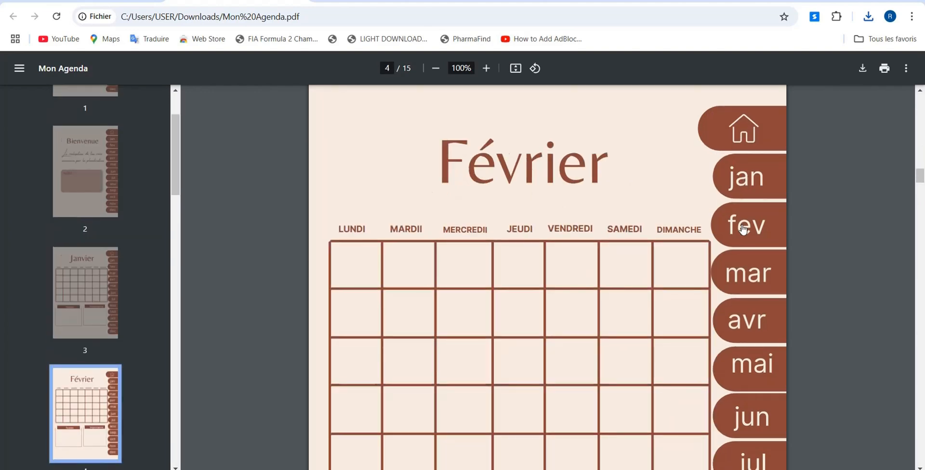
{"action": "left_click", "coordinate": [749, 273]}
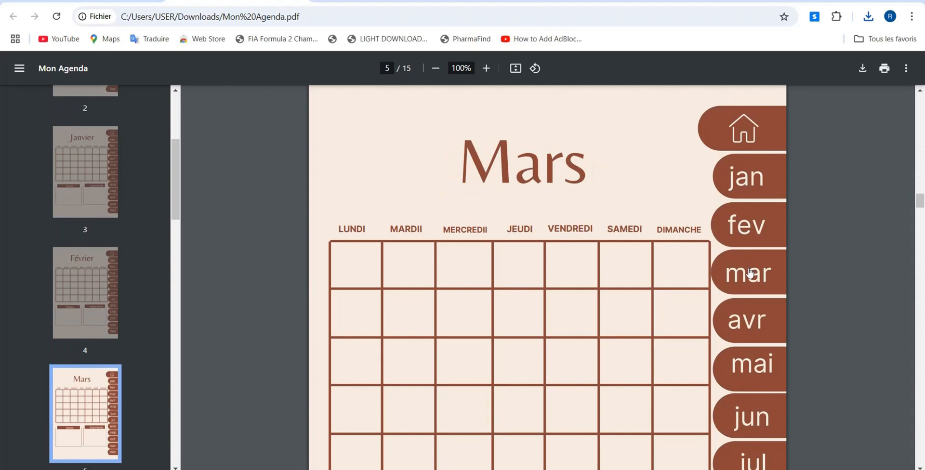
{"action": "left_click", "coordinate": [750, 321]}
{"action": "left_click", "coordinate": [755, 366]}
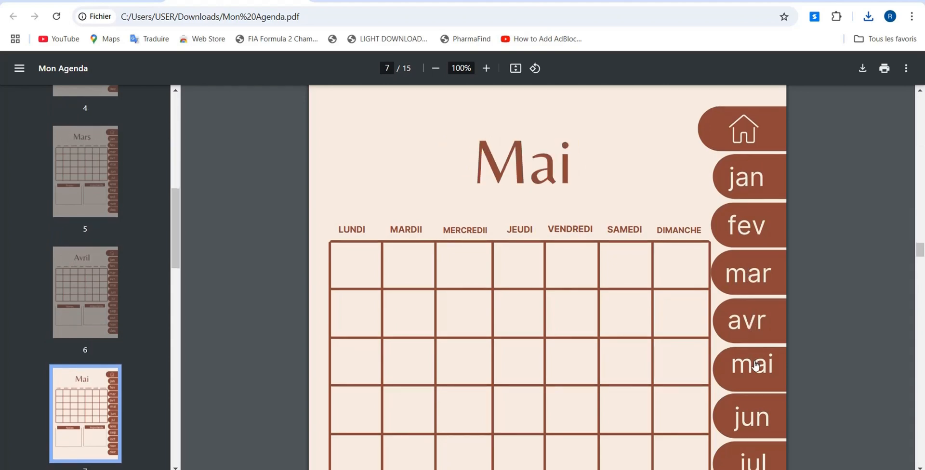
{"action": "left_click", "coordinate": [754, 413]}
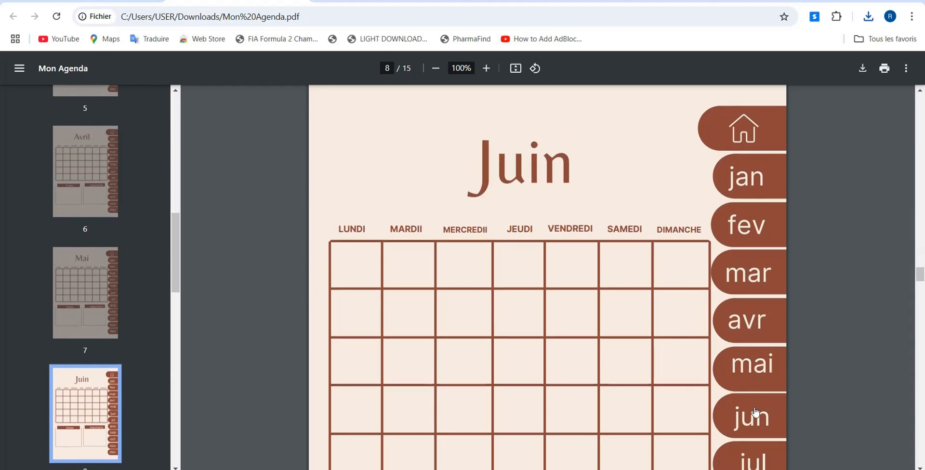
{"action": "left_click", "coordinate": [750, 464]}
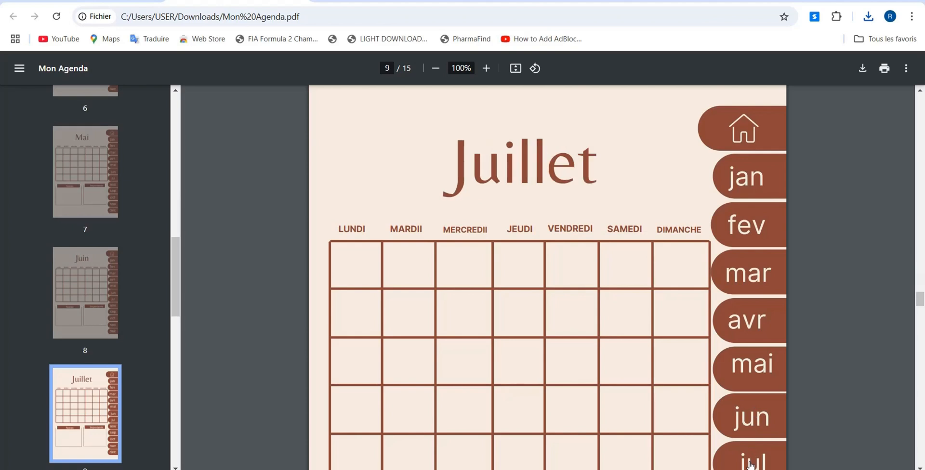
- Test the home link from Juillet, the nov link from the Bienvenue page, and the home link again
{"action": "left_click", "coordinate": [754, 139]}
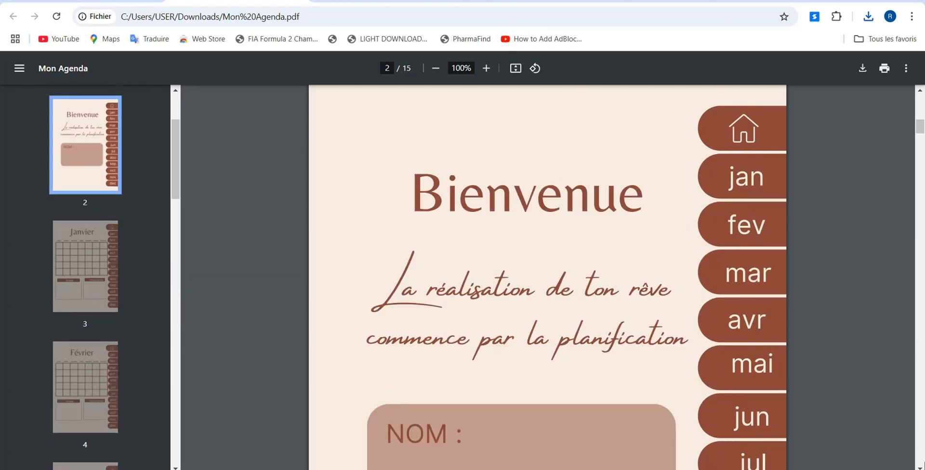
{"action": "scroll", "coordinate": [920, 467], "scroll_direction": "down", "scroll_amount": 6}
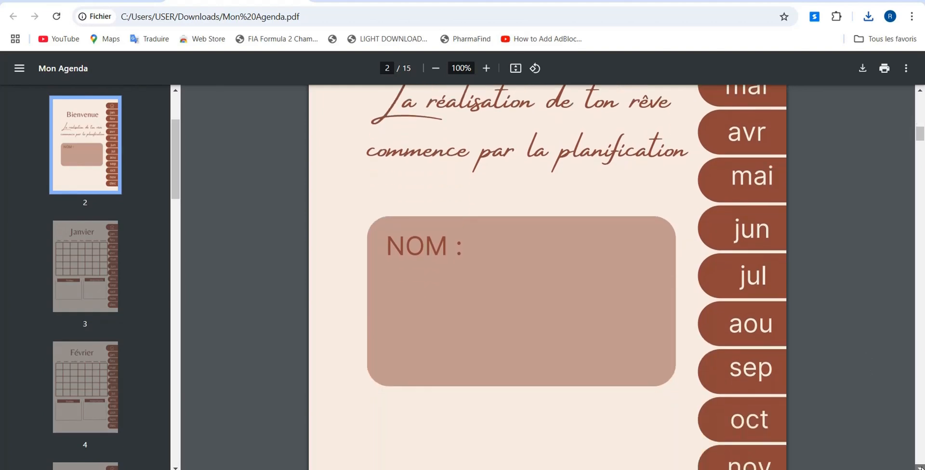
{"action": "scroll", "coordinate": [890, 448], "scroll_direction": "down", "scroll_amount": 1}
{"action": "left_click", "coordinate": [741, 330]}
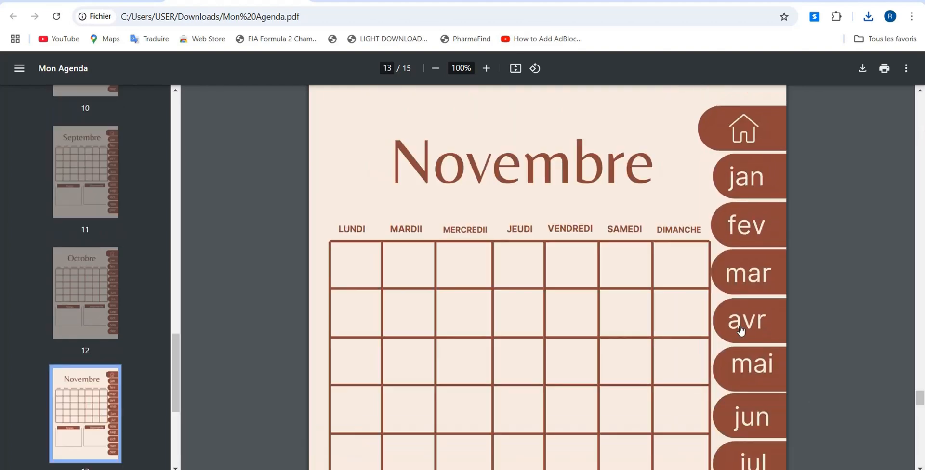
{"action": "left_click", "coordinate": [744, 145]}
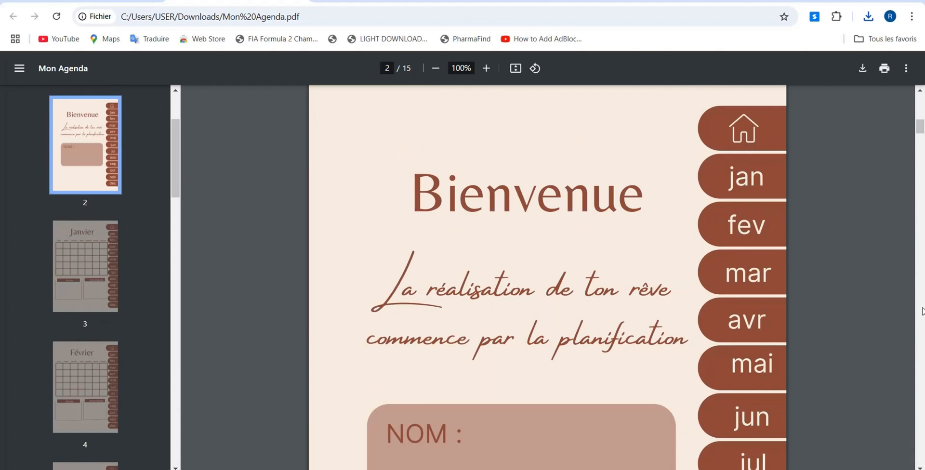
- View the "Mon Agenda test" design's page grid and test the avr, dec, home, mar and mai links in its PDF
{"action": "left_click", "coordinate": [728, 374]}
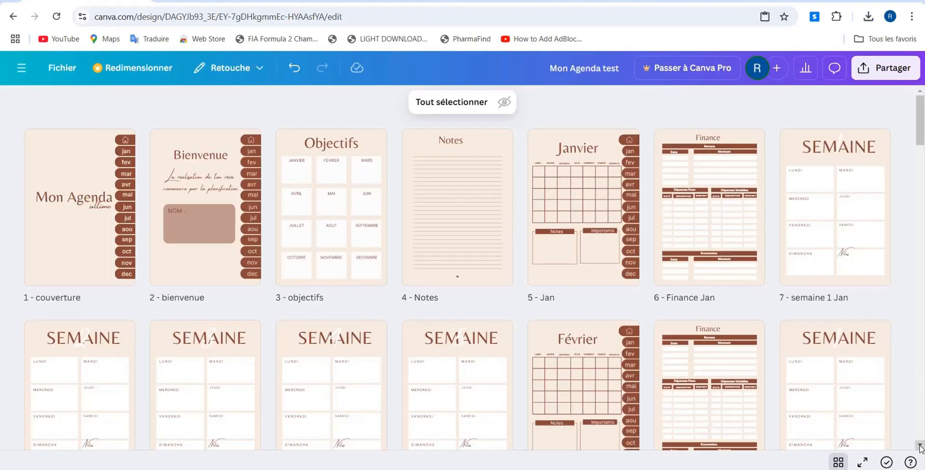
{"action": "left_click", "coordinate": [919, 445]}
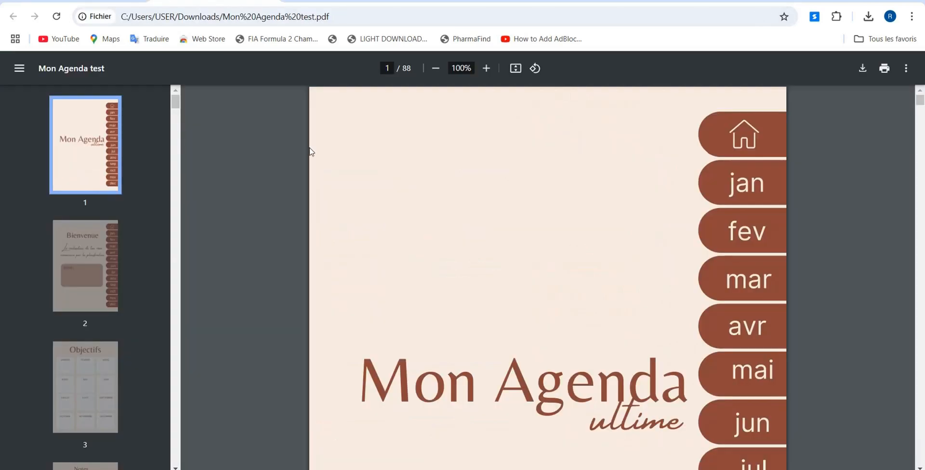
{"action": "left_click", "coordinate": [758, 337]}
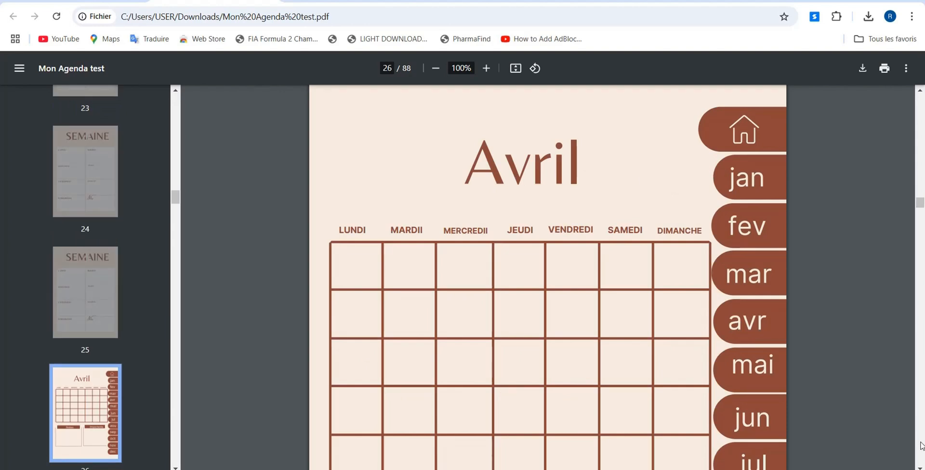
{"action": "left_click", "coordinate": [919, 467]}
{"action": "left_click_drag", "start_coordinate": [920, 468], "coordinate": [919, 468]}
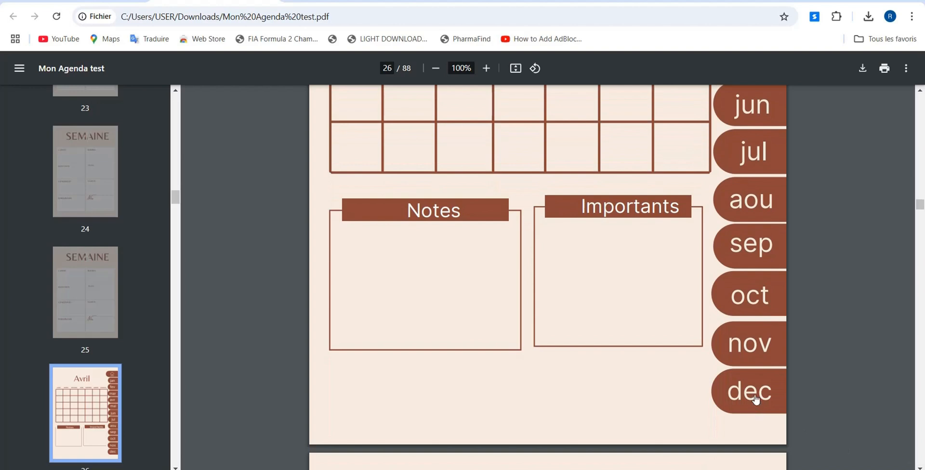
{"action": "left_click", "coordinate": [756, 398]}
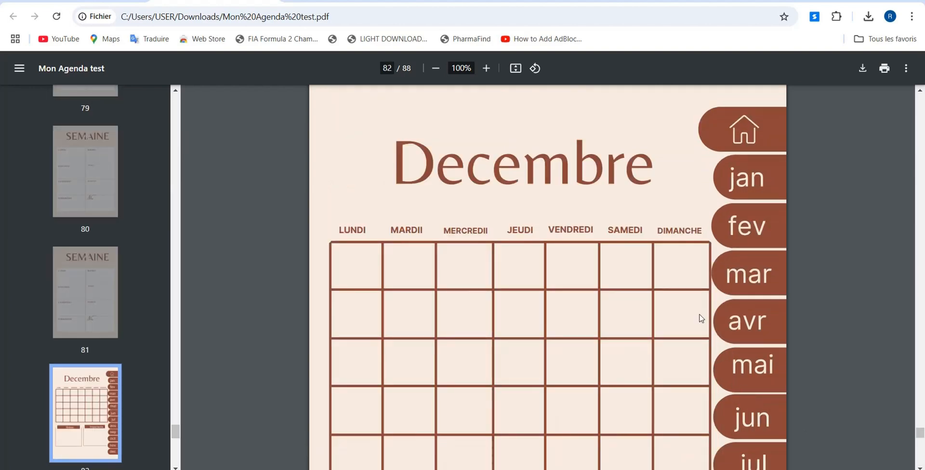
{"action": "left_click", "coordinate": [748, 152]}
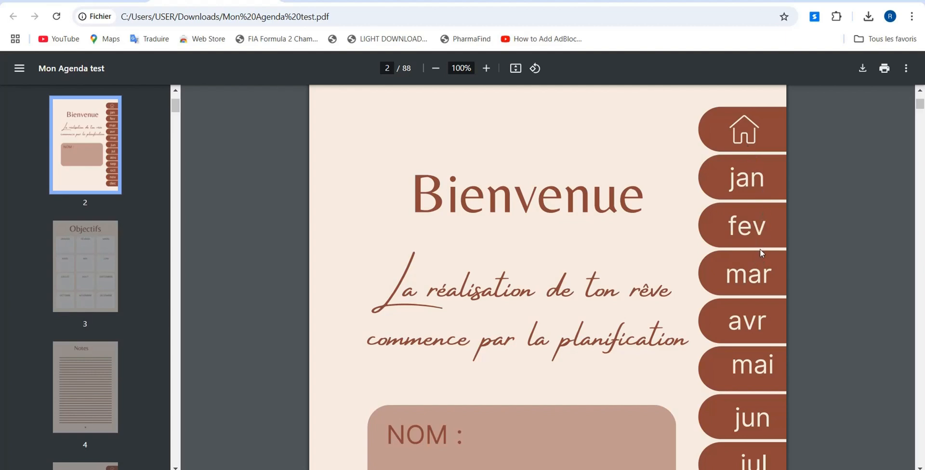
{"action": "left_click", "coordinate": [766, 279]}
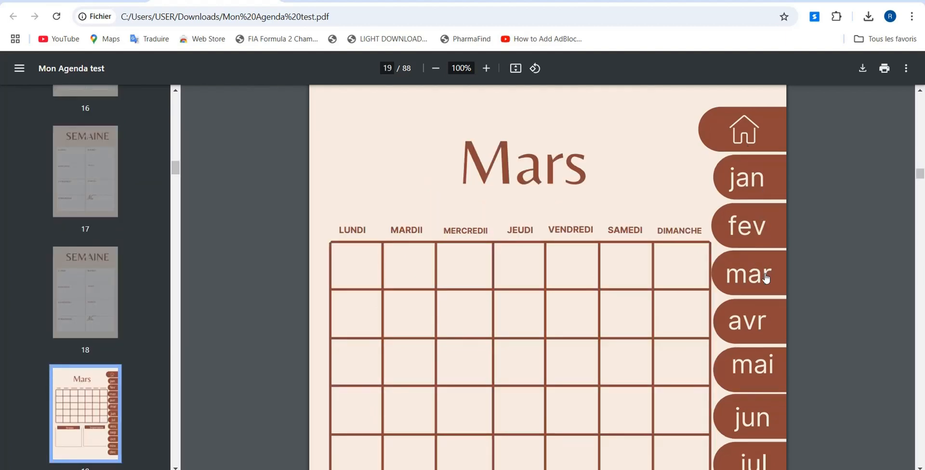
{"action": "left_click", "coordinate": [760, 381]}
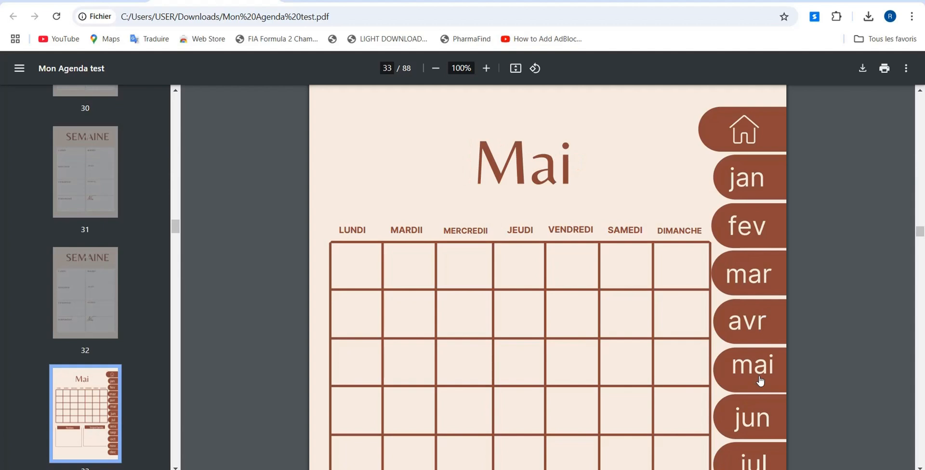
{"action": "left_click", "coordinate": [759, 134]}
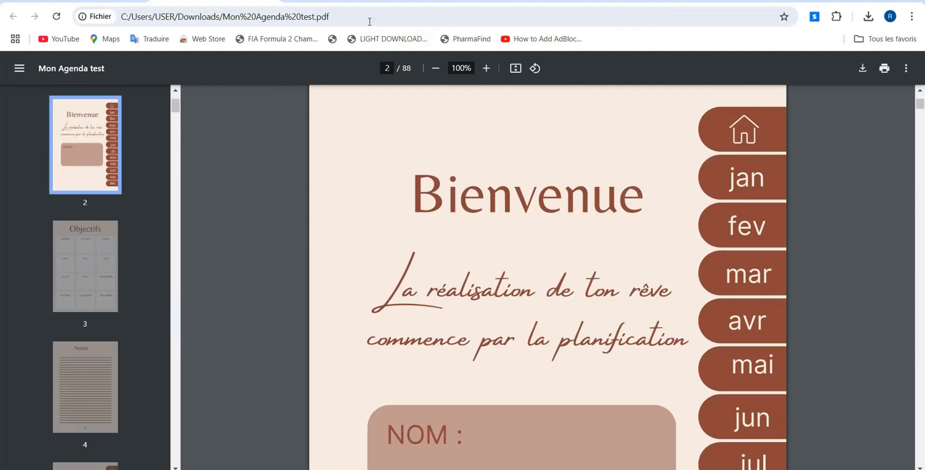
- Switch to the "Copie de Mon Agenda test" design, browse its page grid without tabs and bring up its exported PDF
{"action": "left_click", "coordinate": [364, 1]}
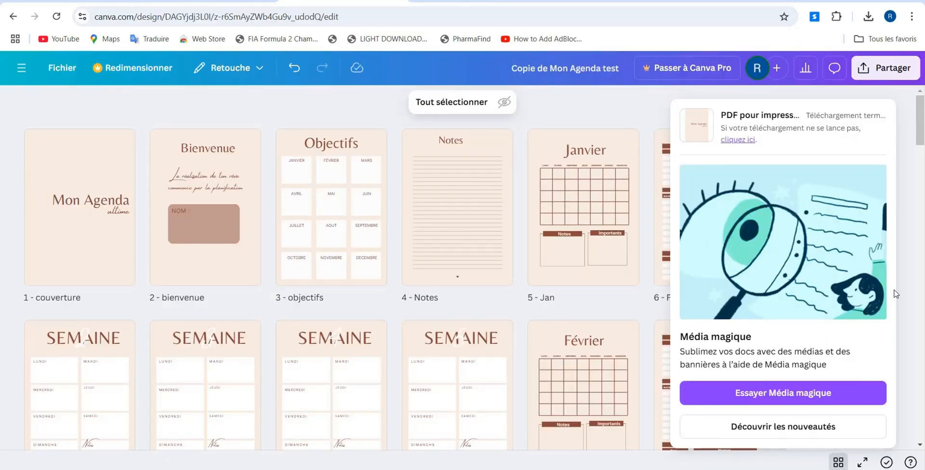
{"action": "left_click", "coordinate": [908, 287]}
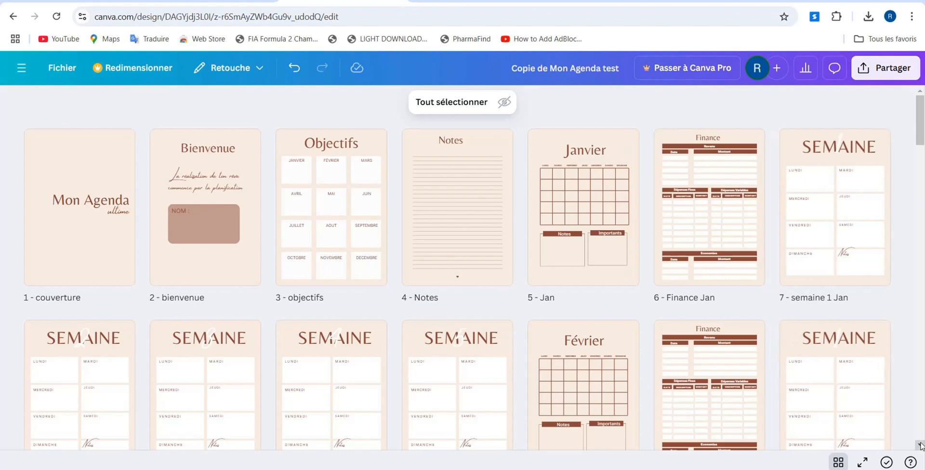
{"action": "scroll", "coordinate": [920, 446], "scroll_direction": "down", "scroll_amount": 4}
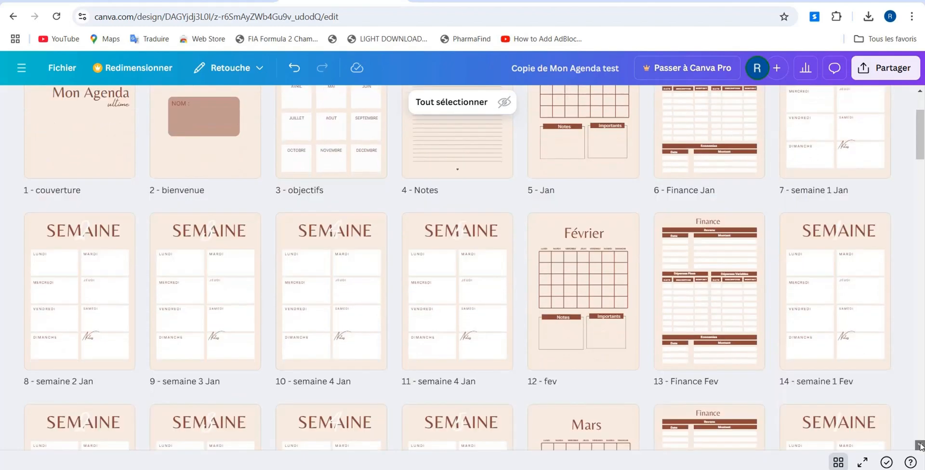
{"action": "scroll", "coordinate": [920, 446], "scroll_direction": "down", "scroll_amount": 3}
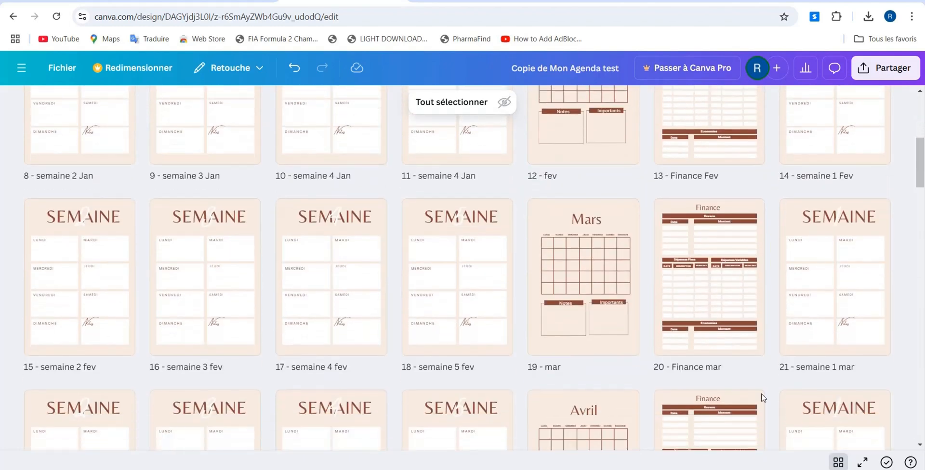
{"action": "left_click", "coordinate": [471, 1]}
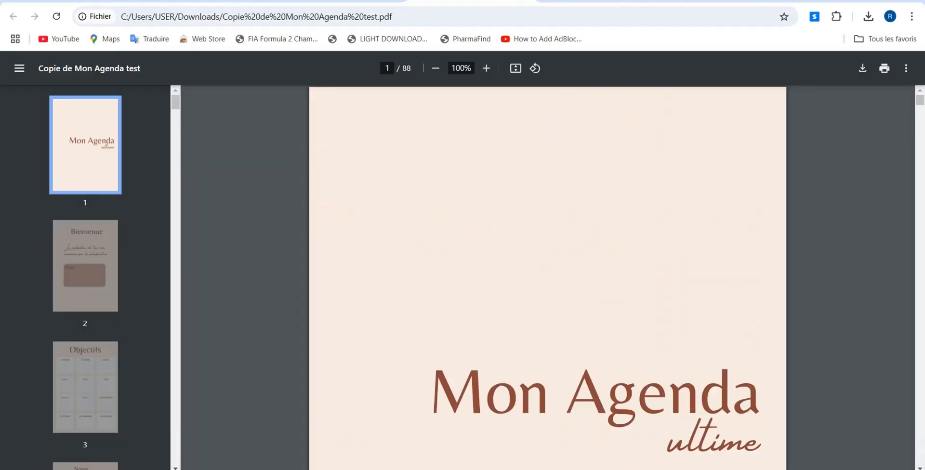
- View the Bienvenue, Objectifs, Notes and Janvier pages of the "Copie de Mon Agenda test" PDF one after another
{"action": "left_click", "coordinate": [82, 260]}
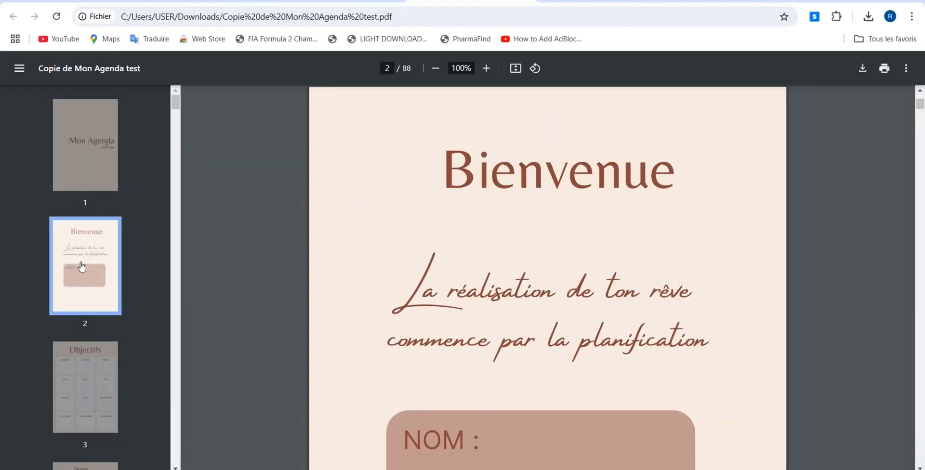
{"action": "left_click", "coordinate": [73, 381]}
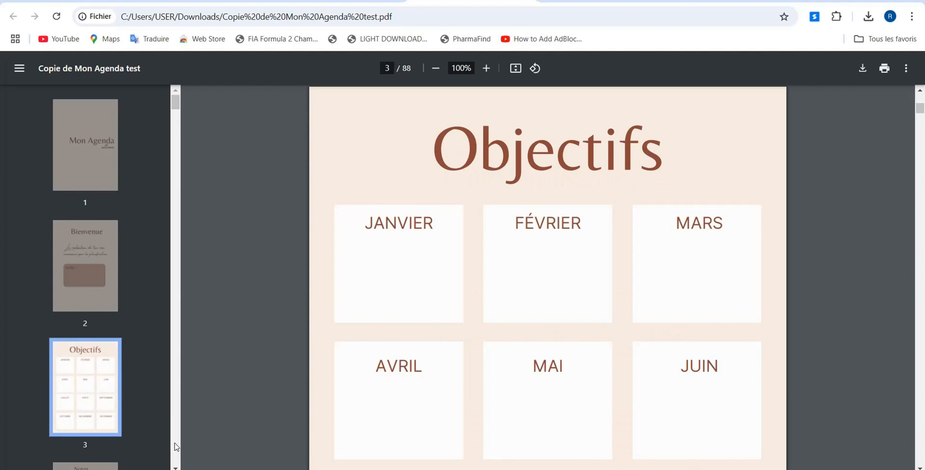
{"action": "scroll", "coordinate": [90, 358], "scroll_direction": "down", "scroll_amount": 4}
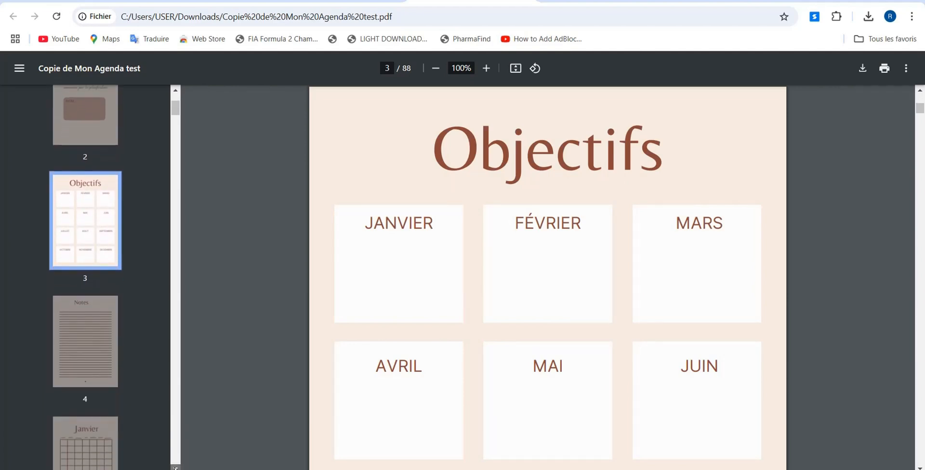
{"action": "left_click", "coordinate": [90, 359]}
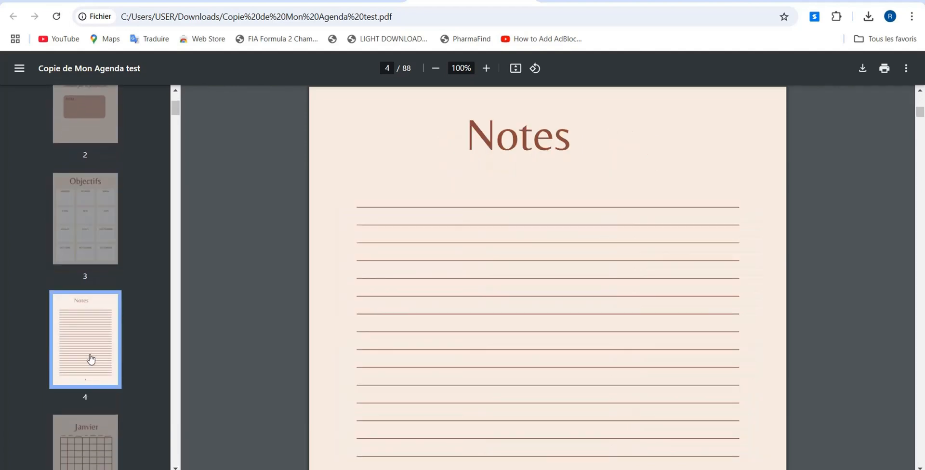
{"action": "left_click", "coordinate": [91, 433]}
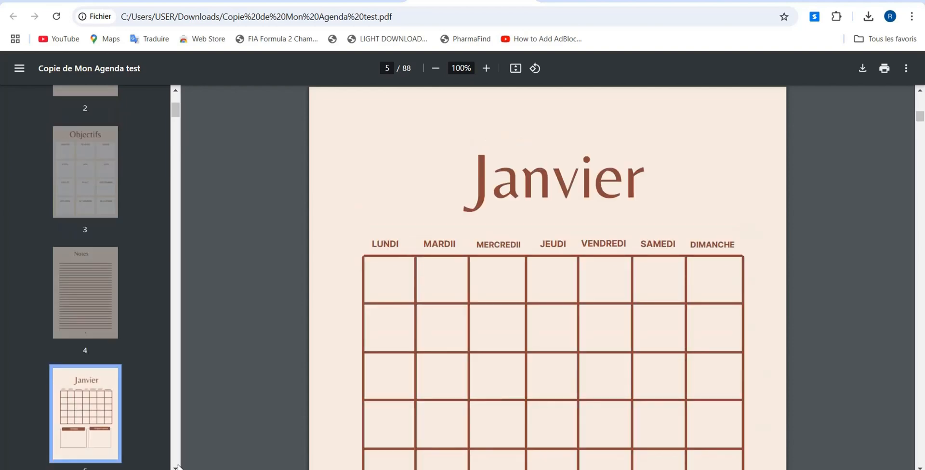
{"action": "scroll", "coordinate": [92, 384], "scroll_direction": "down", "scroll_amount": 4}
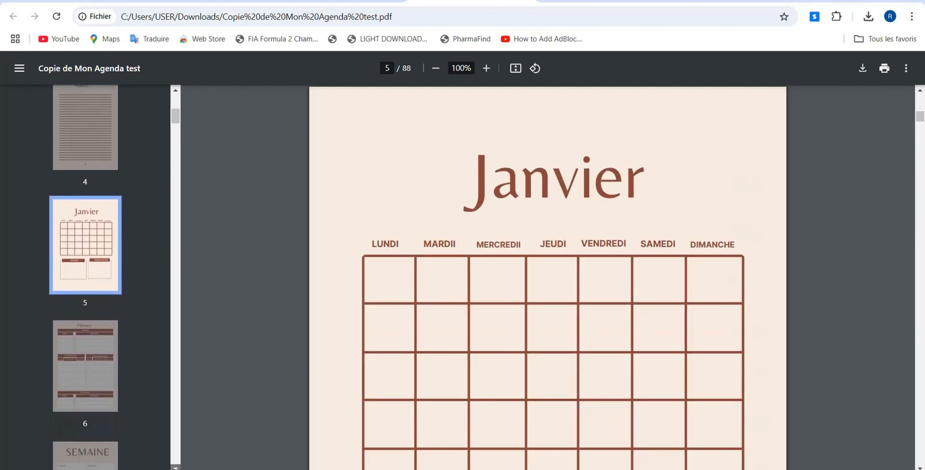